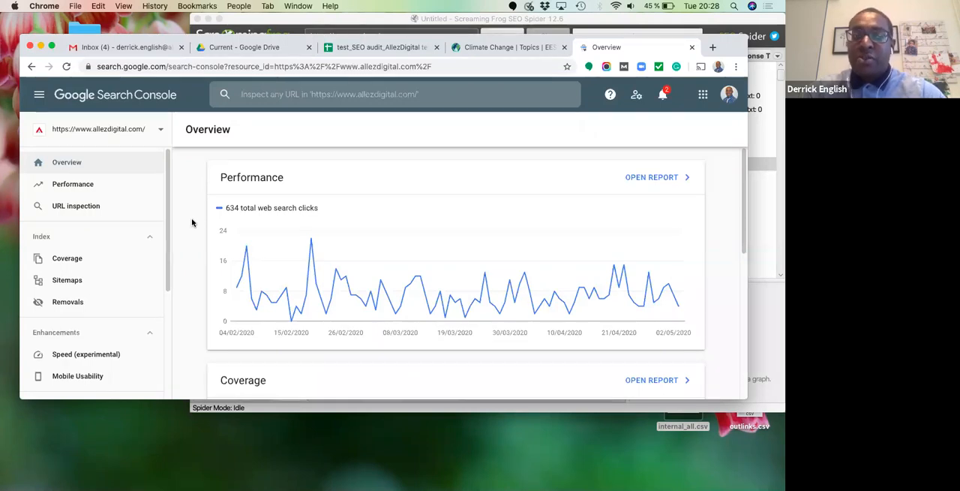
- Review the Sitemaps report and the Performance report's search queries for allezdigital.com in Google Search Console
click(66, 280)
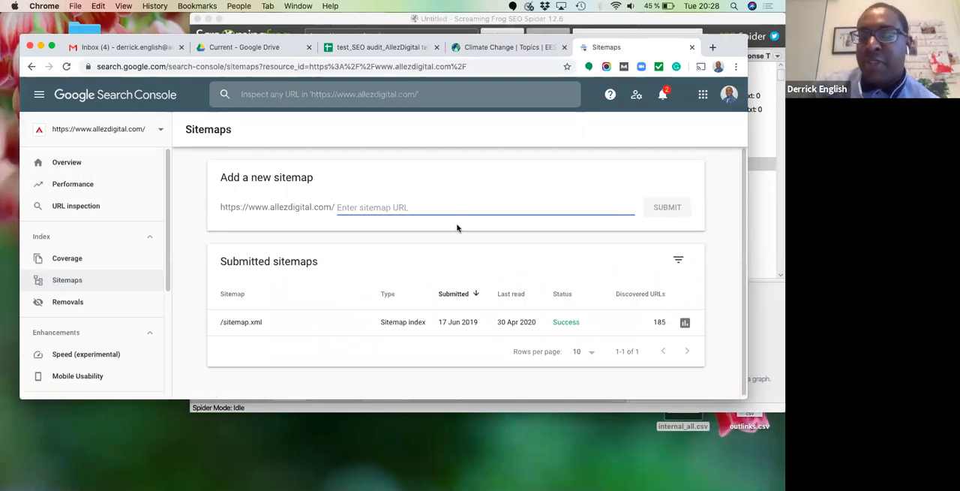
click(415, 206)
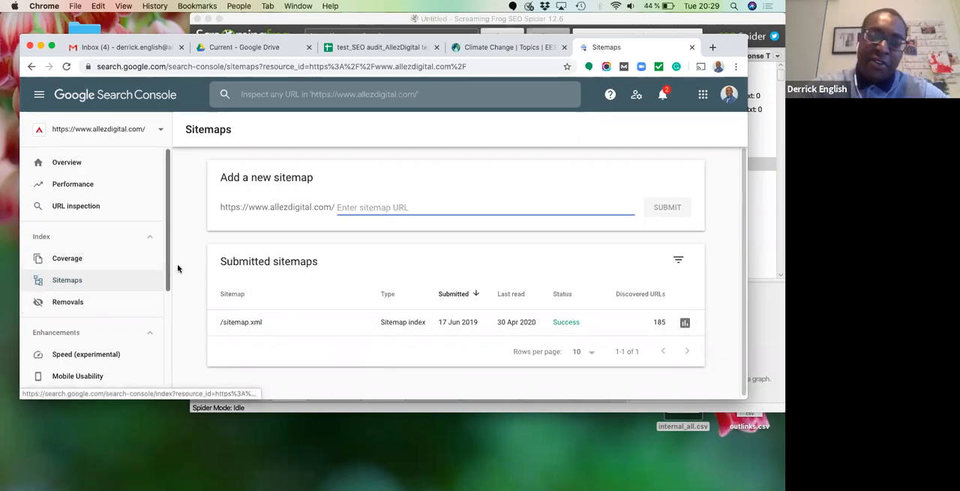
click(84, 188)
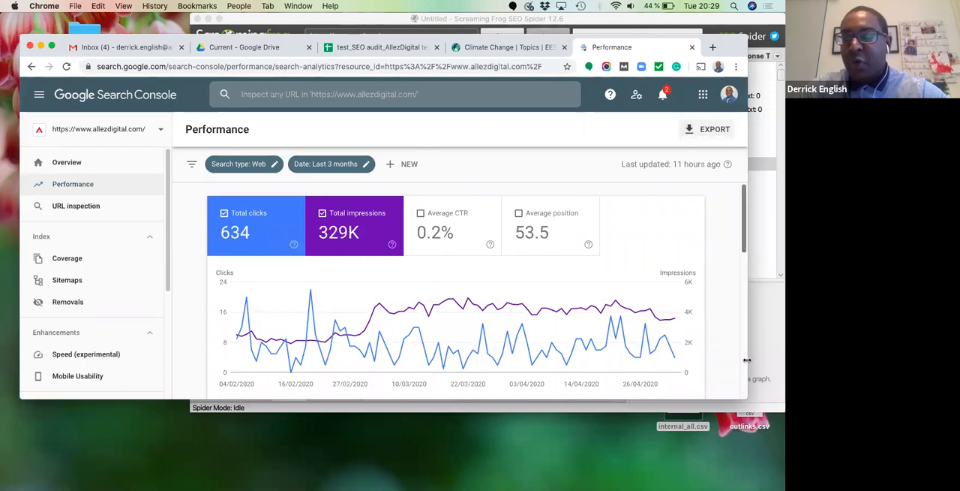
scroll(743, 343, down, 5)
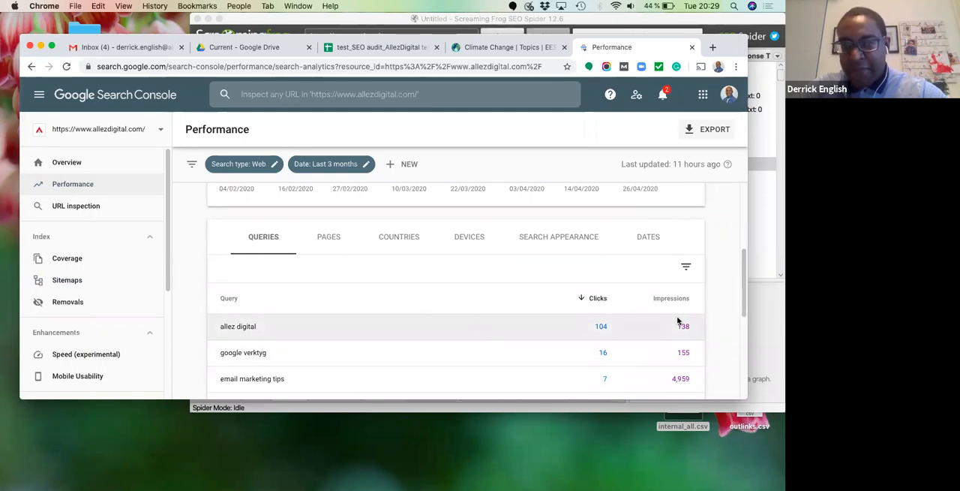
click(89, 280)
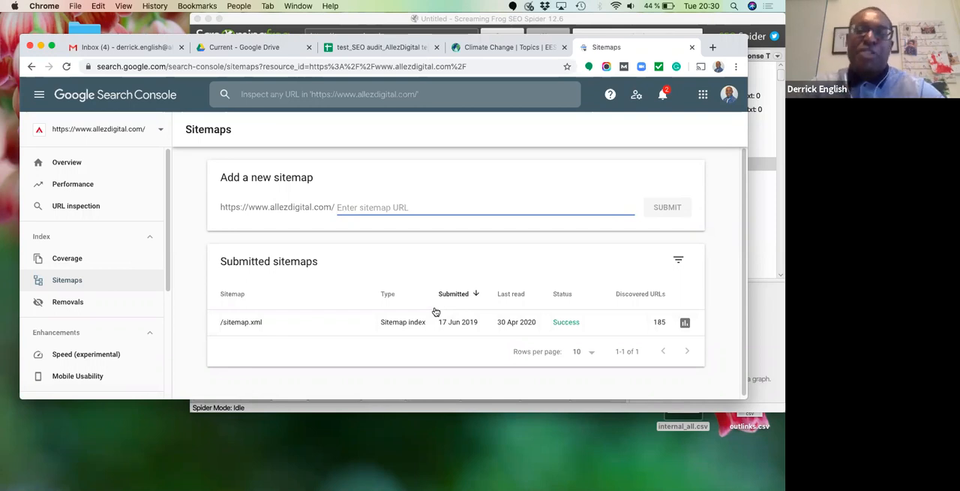
click(290, 23)
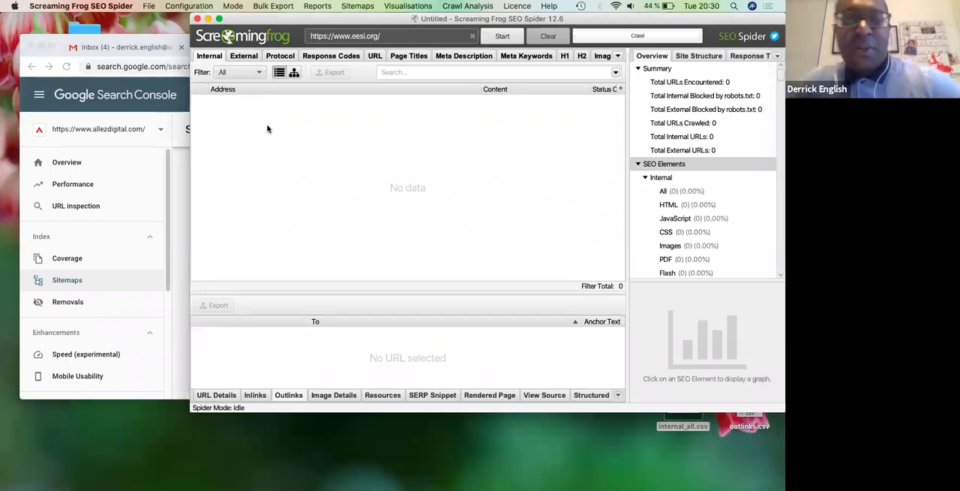
click(175, 188)
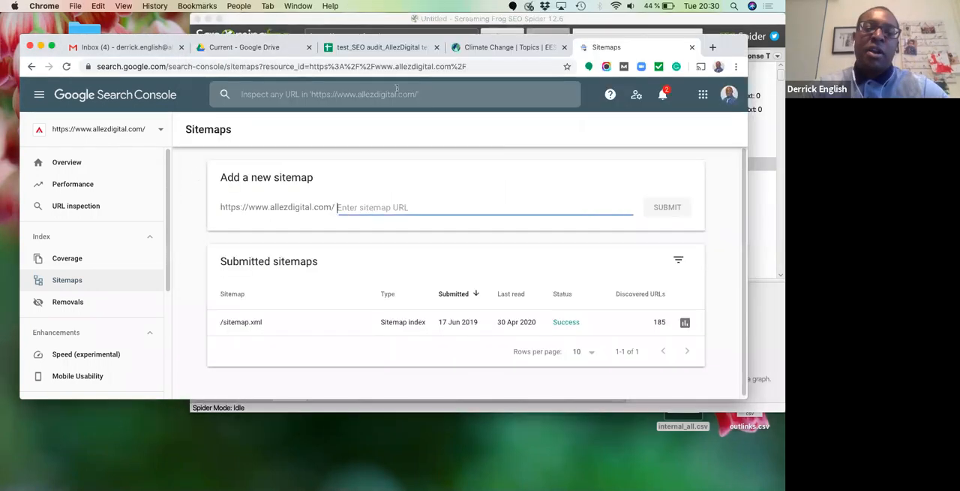
- Open the EESI site's Climate Change topic page and select its URL
click(492, 48)
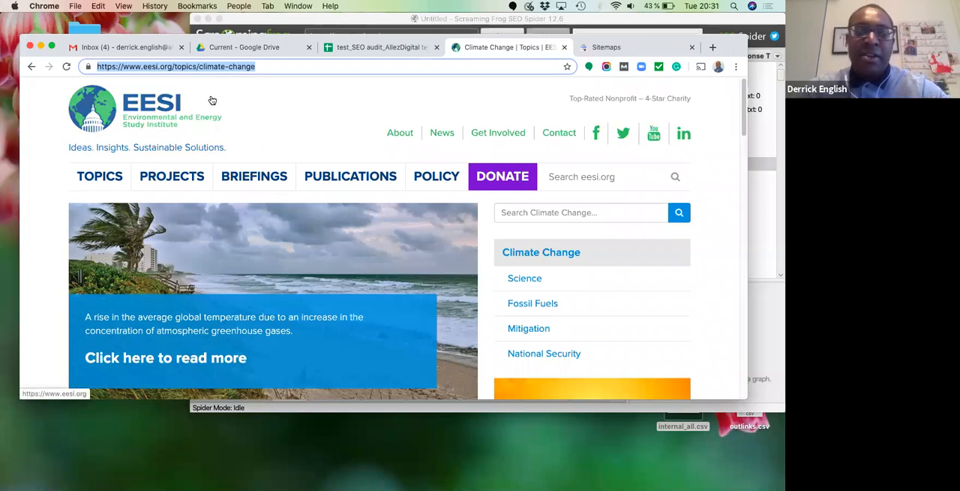
mouse_move(87, 174)
mouse_move(110, 235)
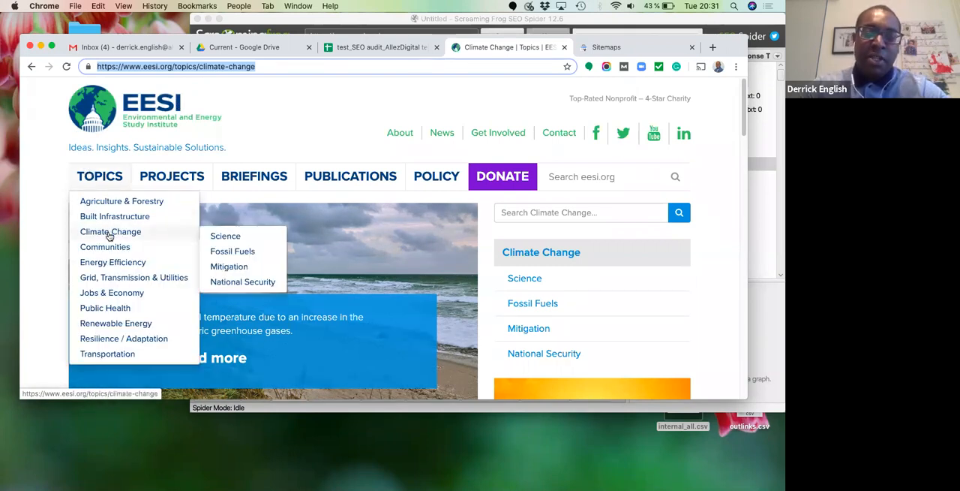
click(109, 235)
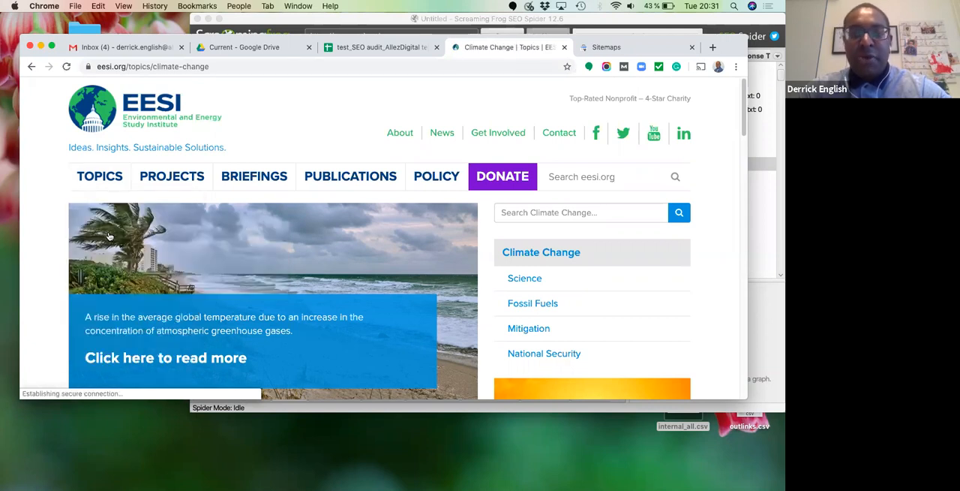
click(214, 66)
key(super+c)
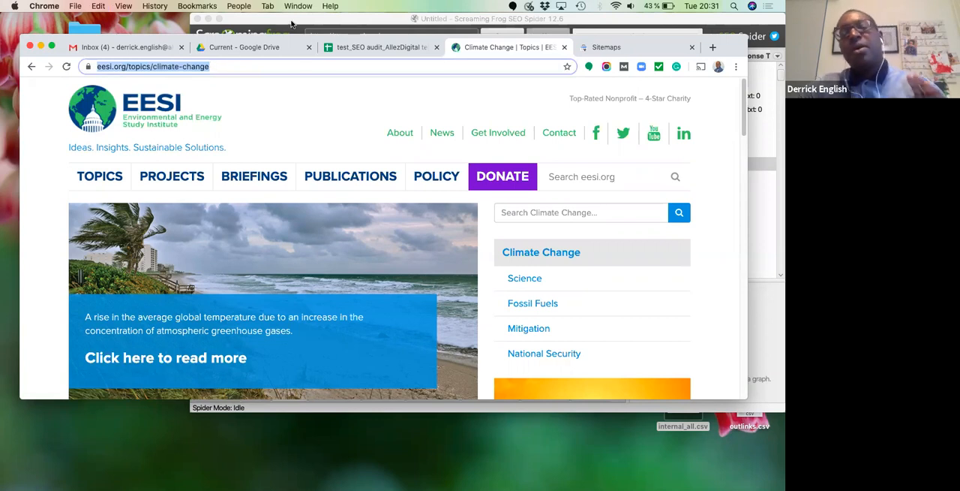
mouse_move(349, 176)
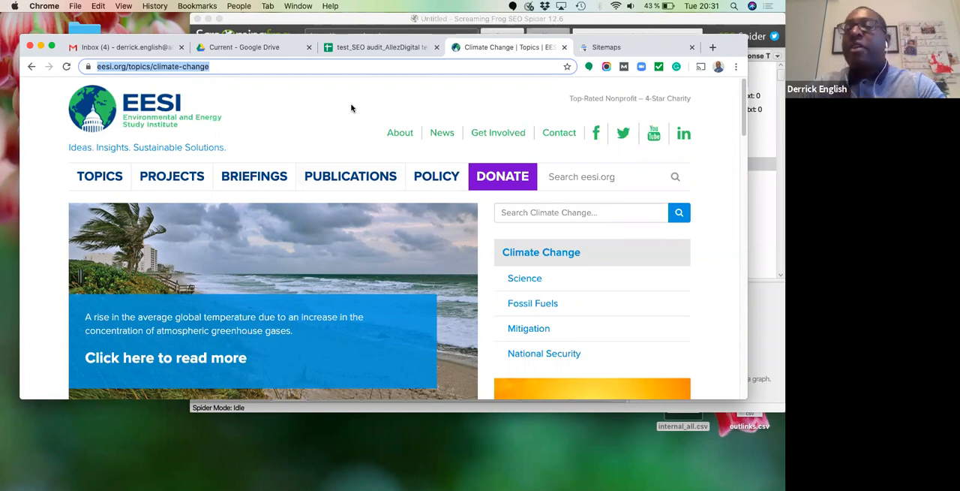
click(346, 25)
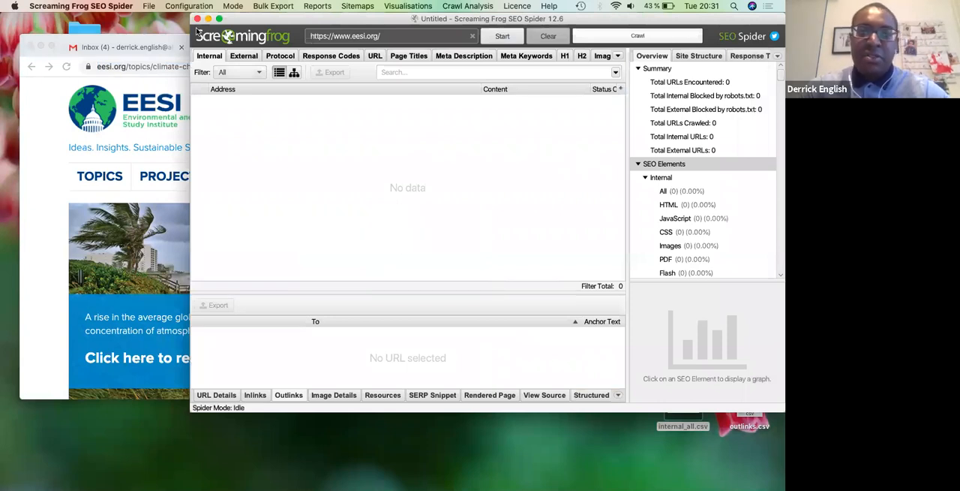
click(188, 6)
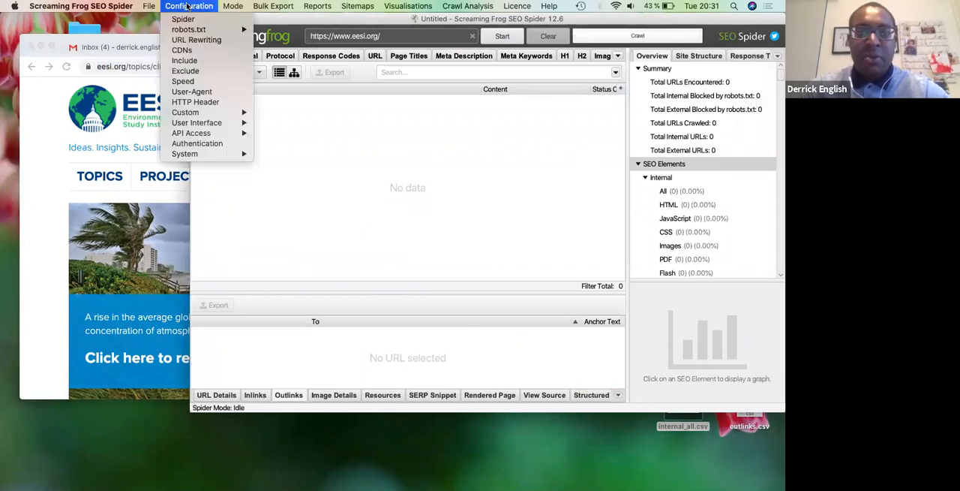
click(349, 241)
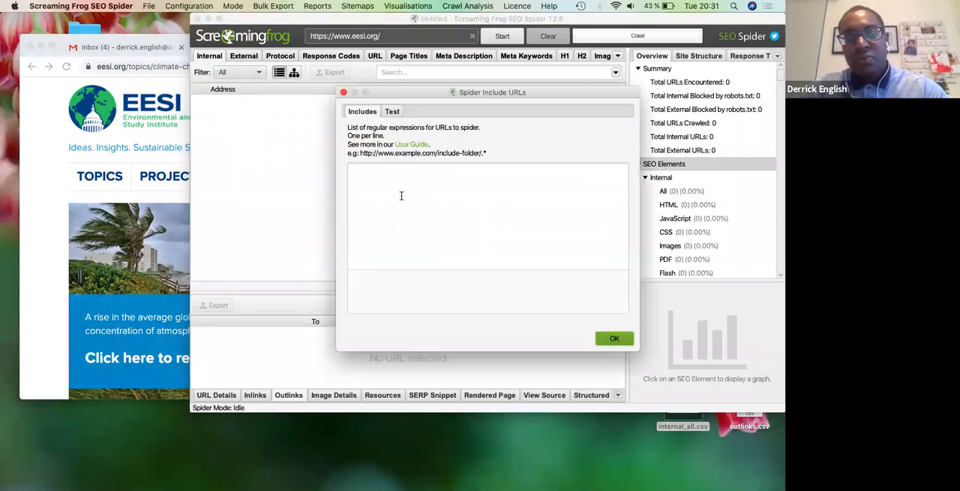
click(401, 195)
key(super+v)
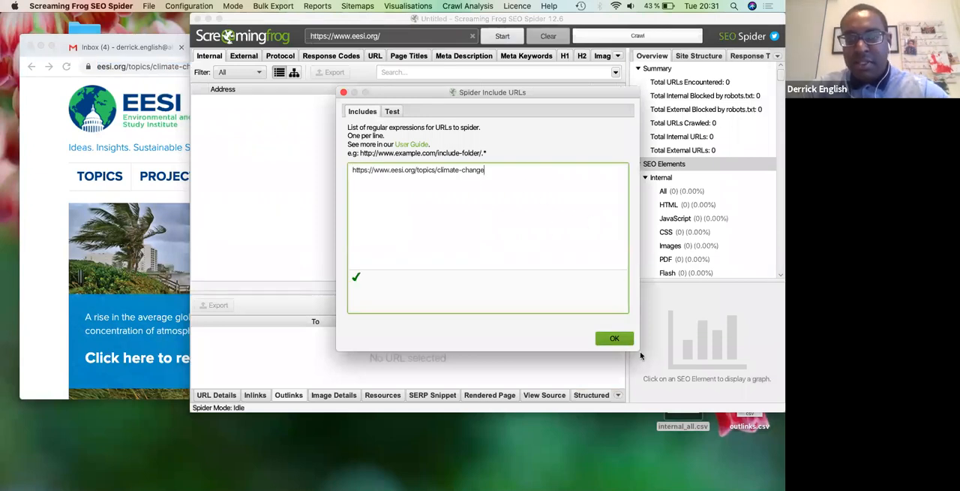
click(613, 339)
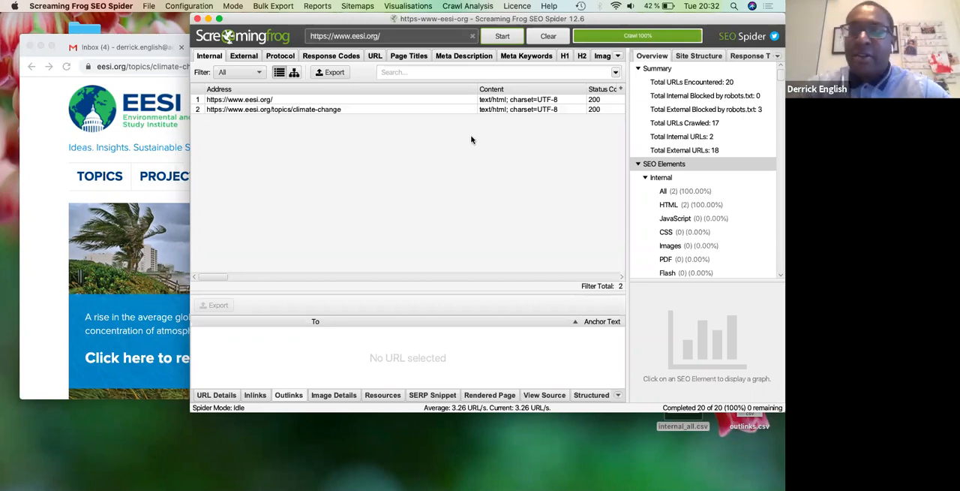
- Export the climate-change page's outlinks as outlinks.csv to the Desktop, clearing the old internal_all.csv and outlinks.csv from there
click(403, 111)
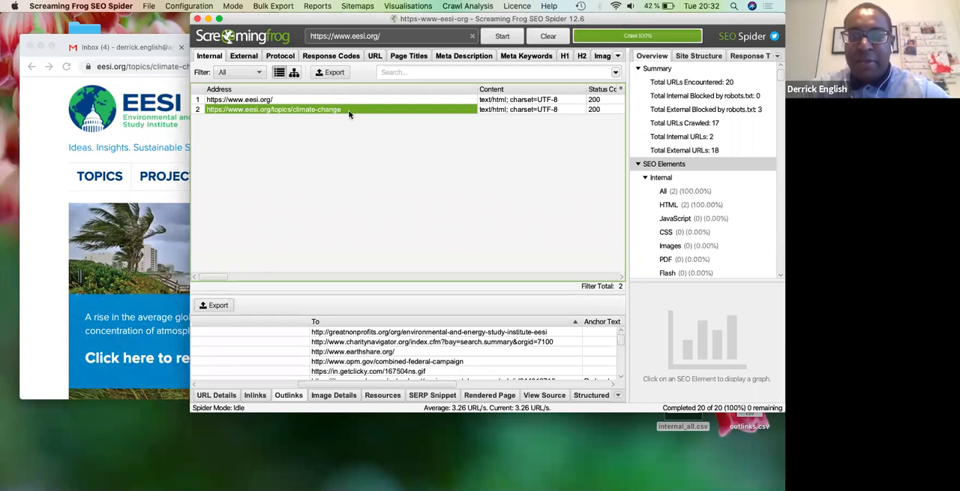
click(254, 395)
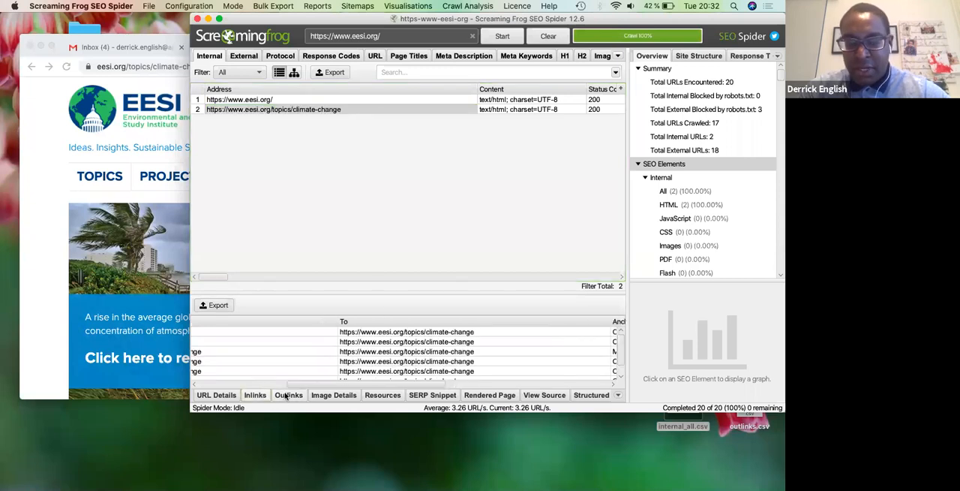
click(286, 395)
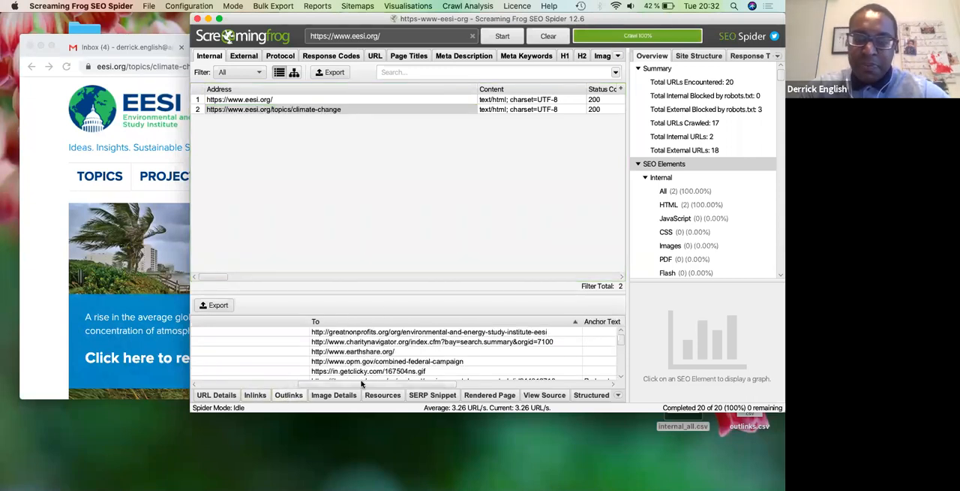
mouse_move(621, 339)
mouse_down()
mouse_move(621, 352)
mouse_move(620, 325)
mouse_up()
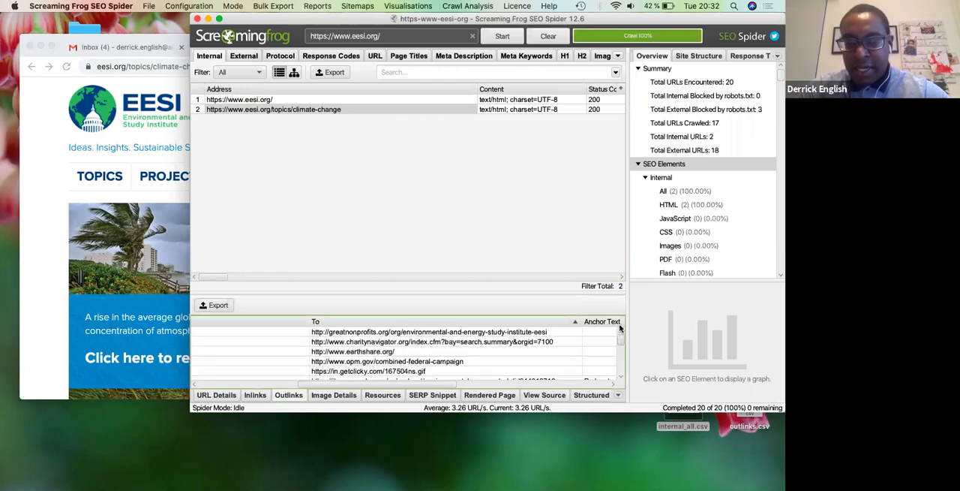
click(219, 307)
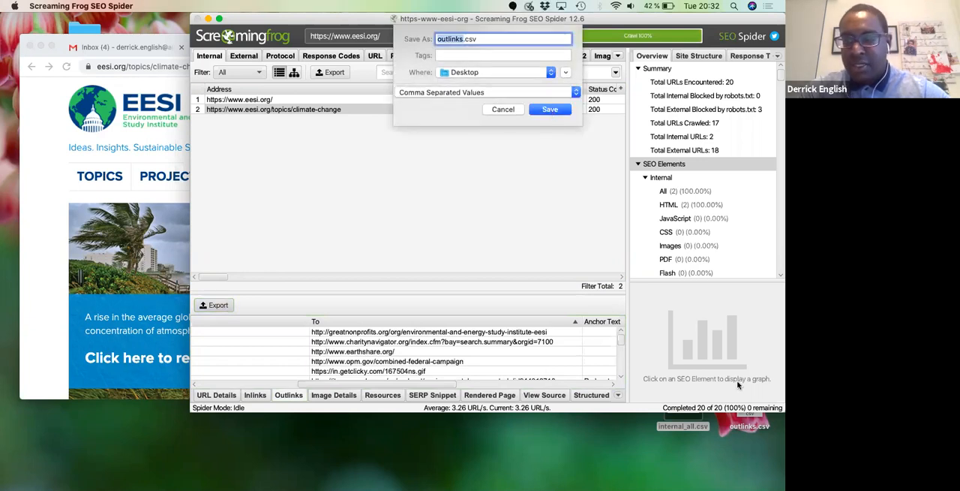
drag(743, 426, 739, 471)
drag(699, 427, 747, 472)
click(549, 109)
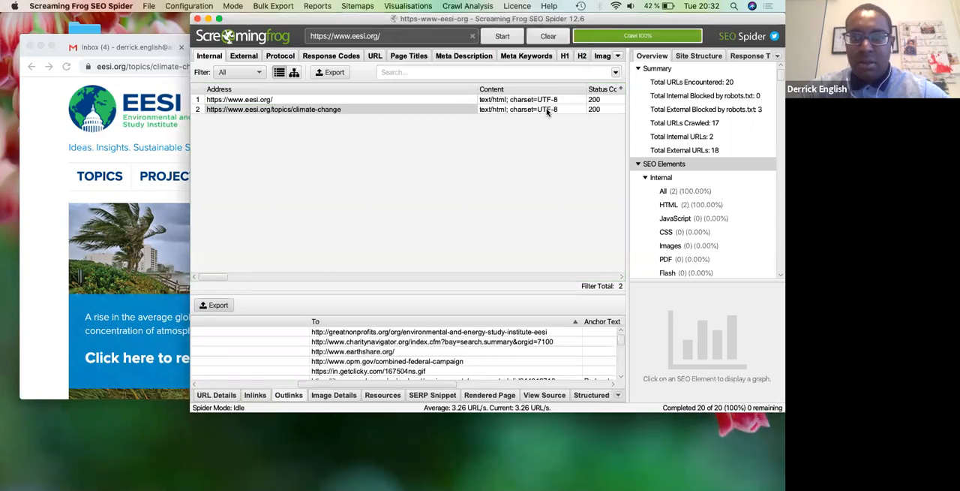
- Open the exported outlinks.csv in OpenOffice, importing it as Unicode (UTF-8) text with comma among the separators
click(746, 447)
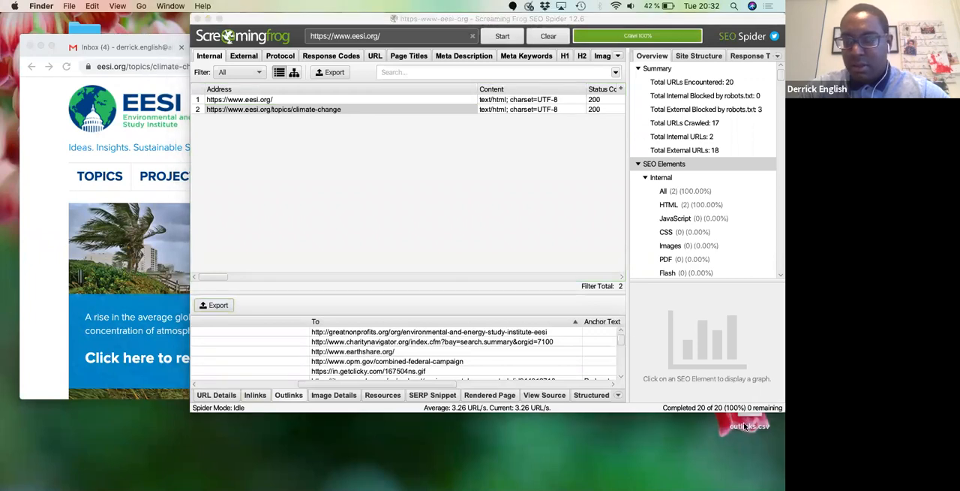
right_click(746, 425)
mouse_move(675, 223)
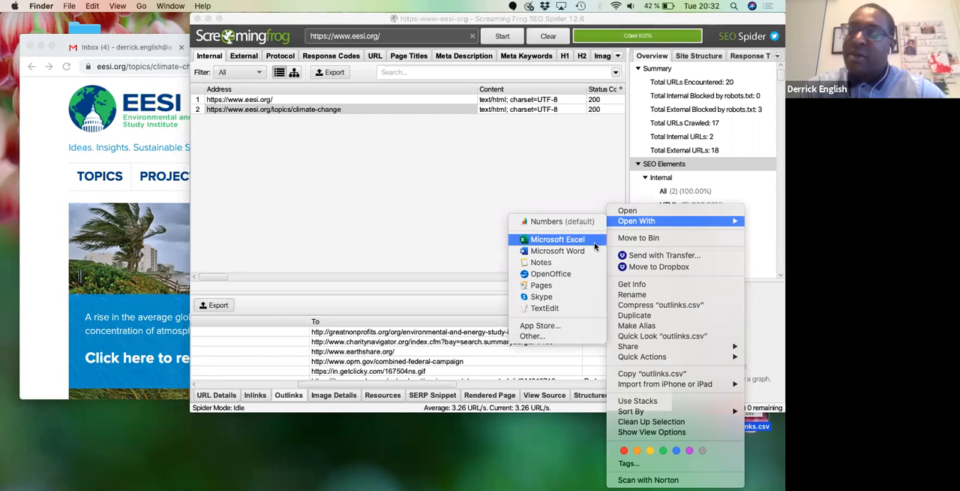
click(552, 274)
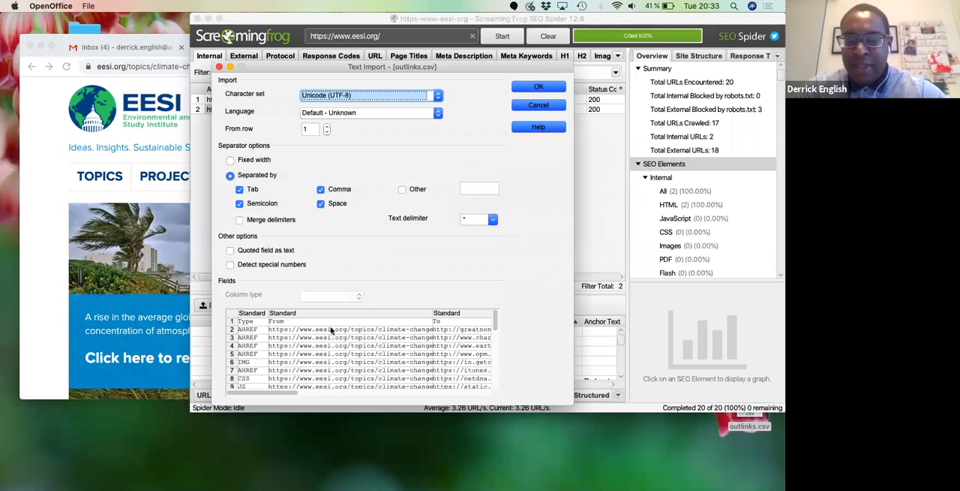
click(321, 190)
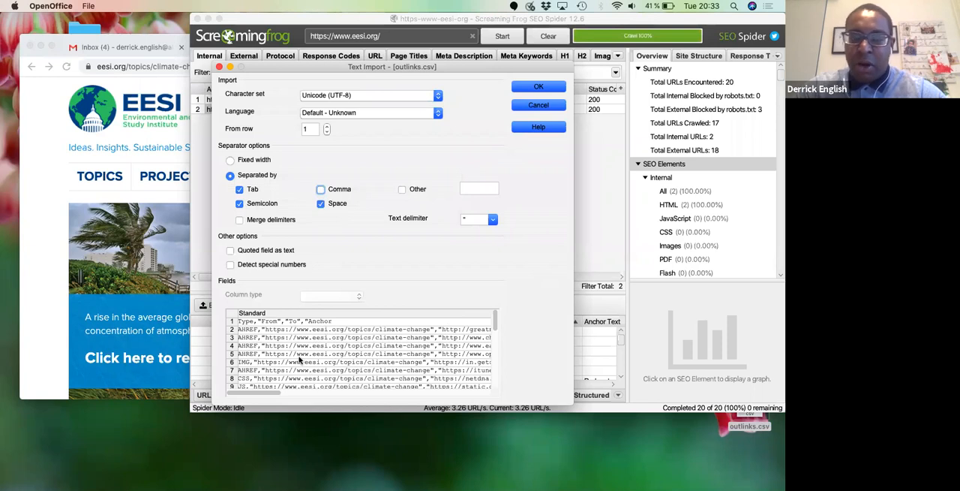
click(321, 190)
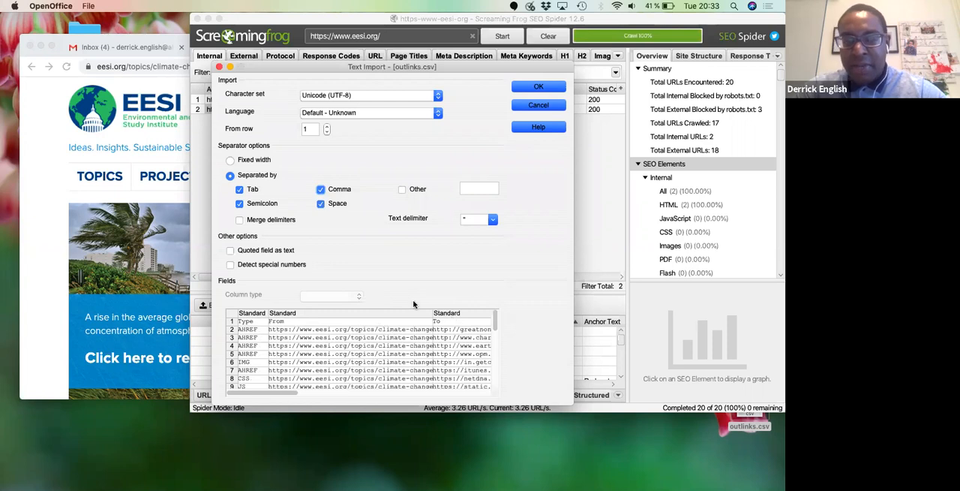
click(541, 88)
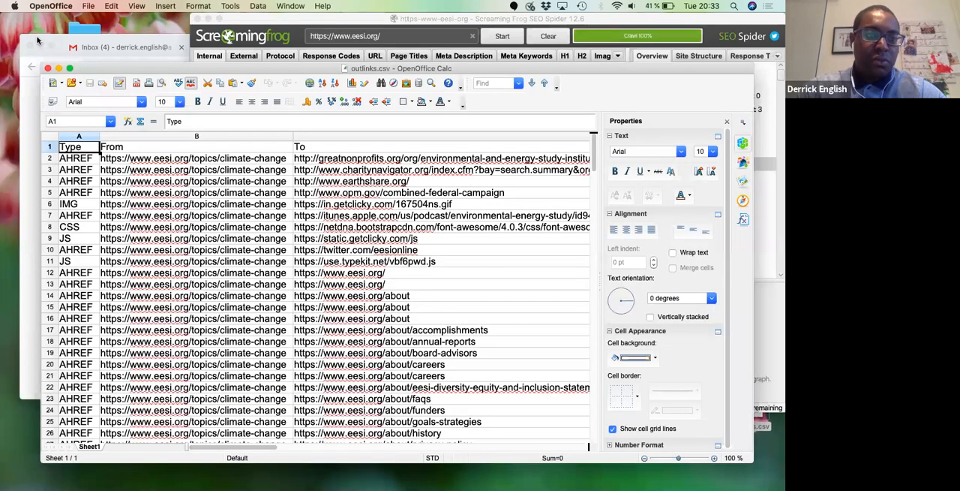
- Move the browser and spreadsheet windows aside and open seo_links.txt from the desktop in TextEdit
click(80, 47)
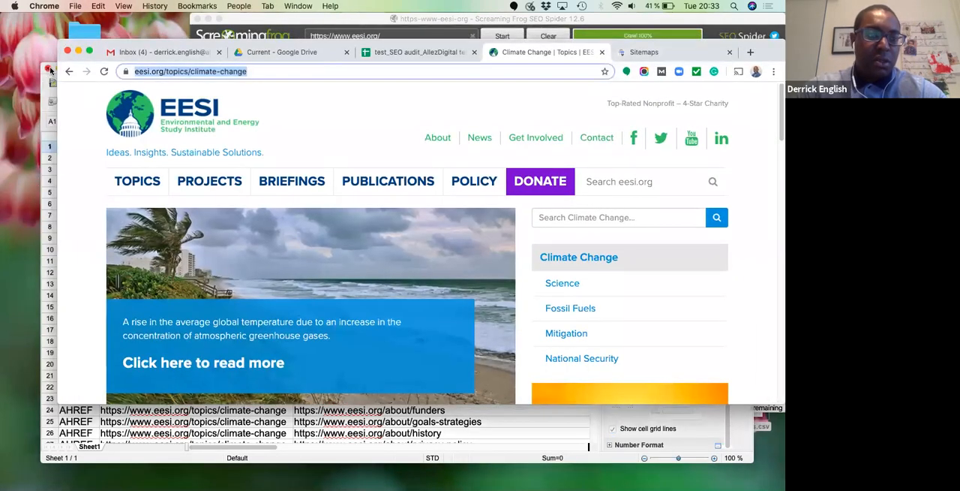
drag(53, 66, 103, 41)
double_click(65, 185)
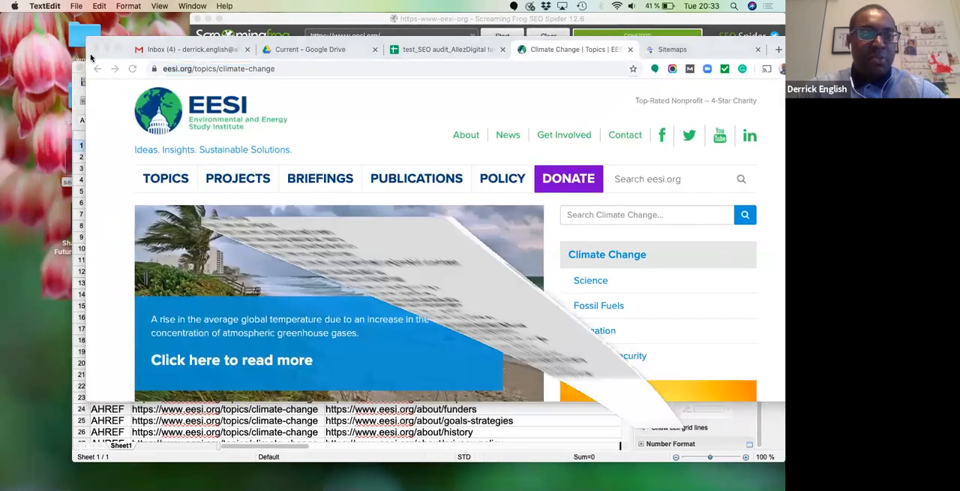
drag(89, 79, 88, 96)
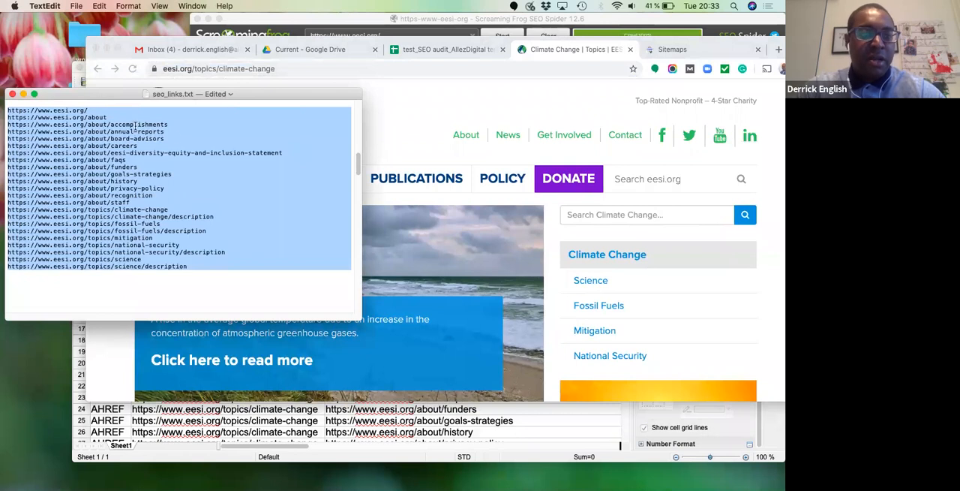
- Insert blank lines above the first URL at the beginning of seo_links.txt
drag(357, 168, 350, 89)
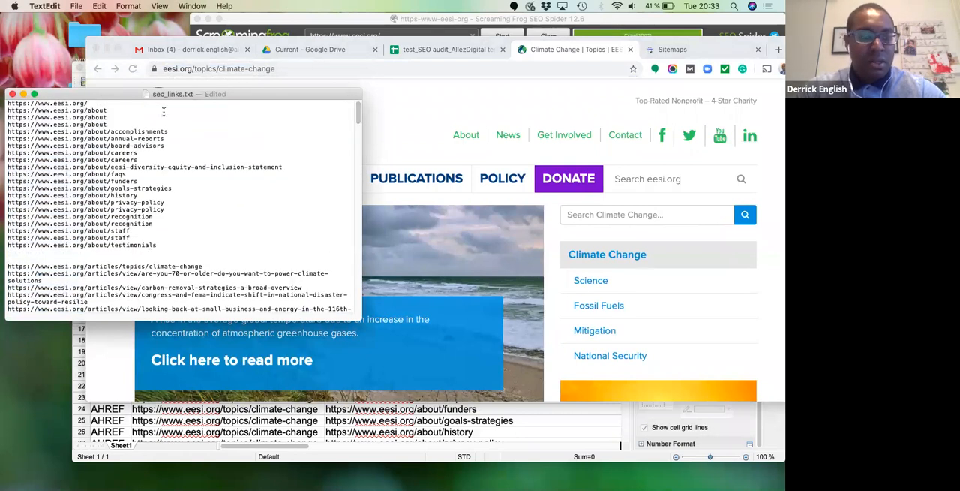
click(7, 102)
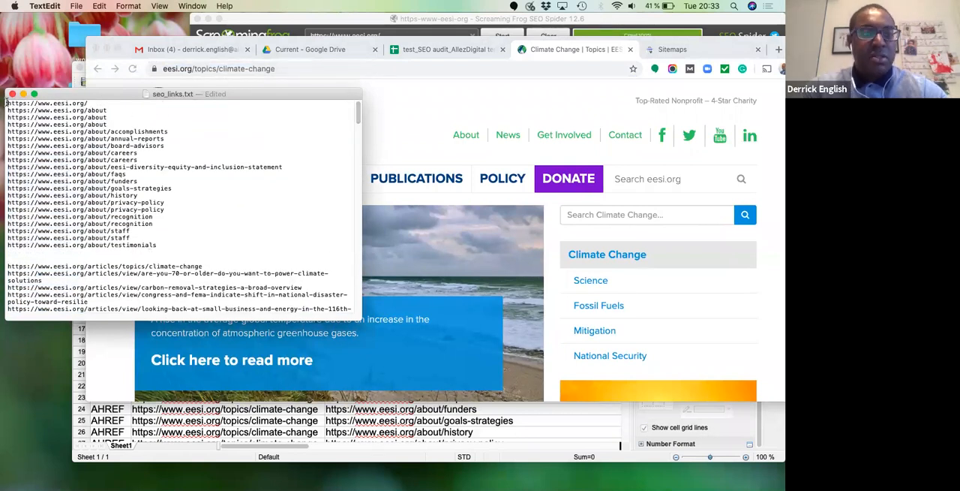
key(Return)
key(Return)
key(Return)
key(Return)
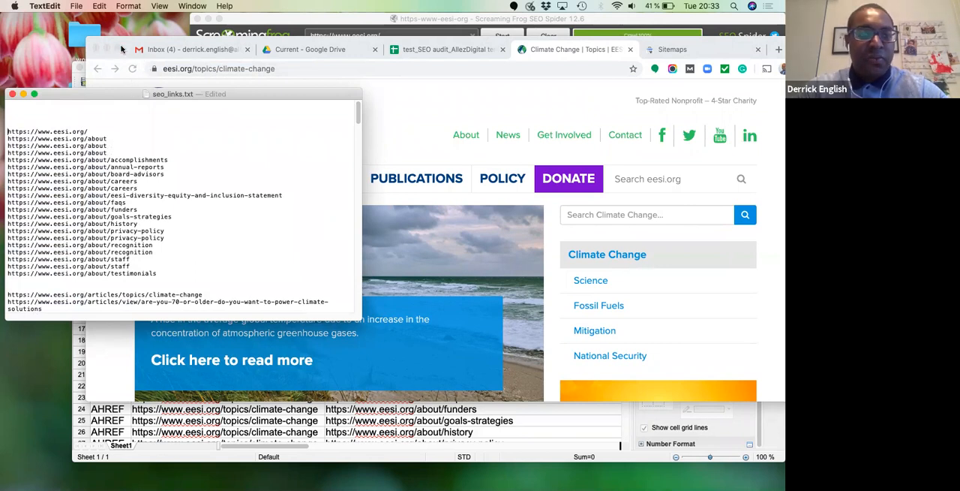
- Switch back to the outlinks.csv spreadsheet in OpenOffice Calc
click(146, 71)
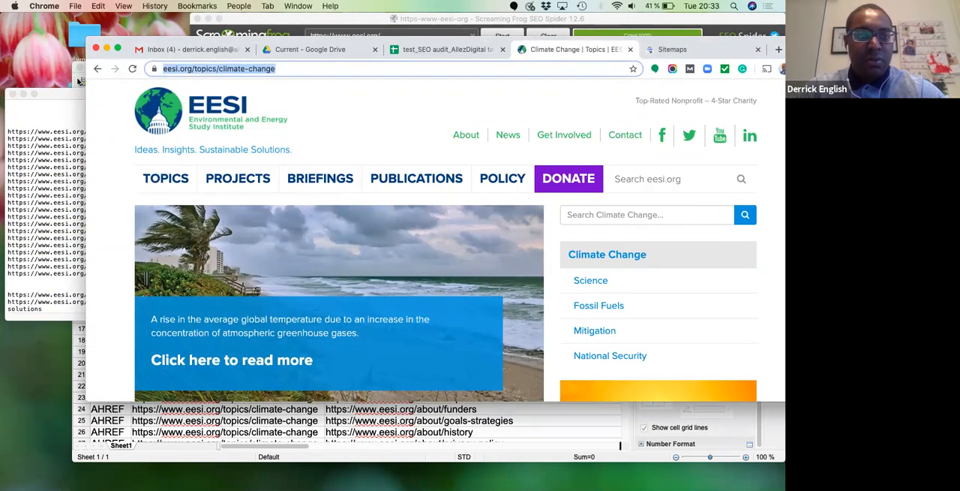
click(80, 76)
click(507, 227)
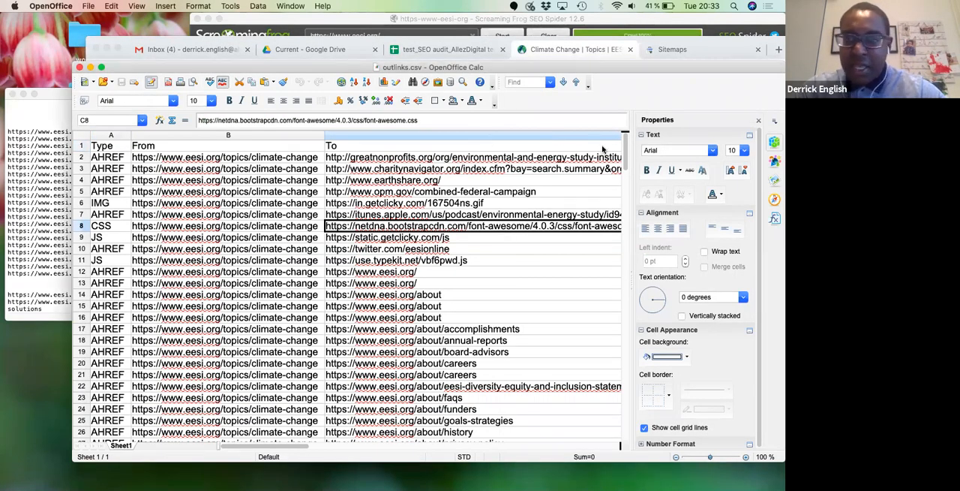
- Copy the about-page URLs in rows 16 to 32 of outlinks.csv into the first block of seo_links.txt, followed by blank lines
drag(623, 149, 624, 167)
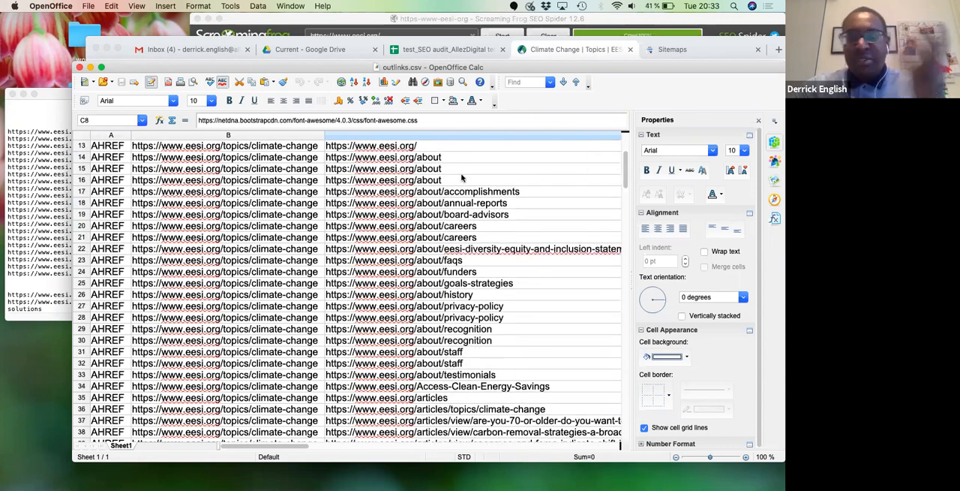
drag(439, 180, 445, 263)
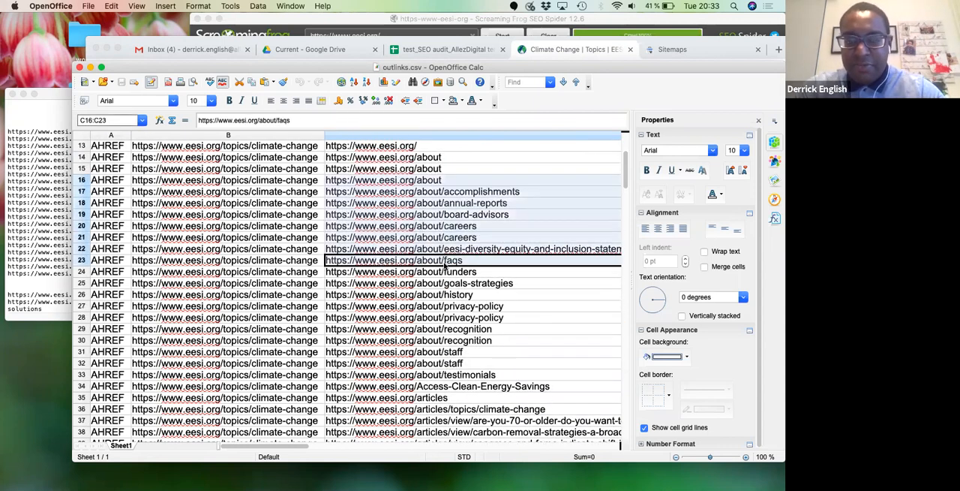
click(468, 238)
click(449, 180)
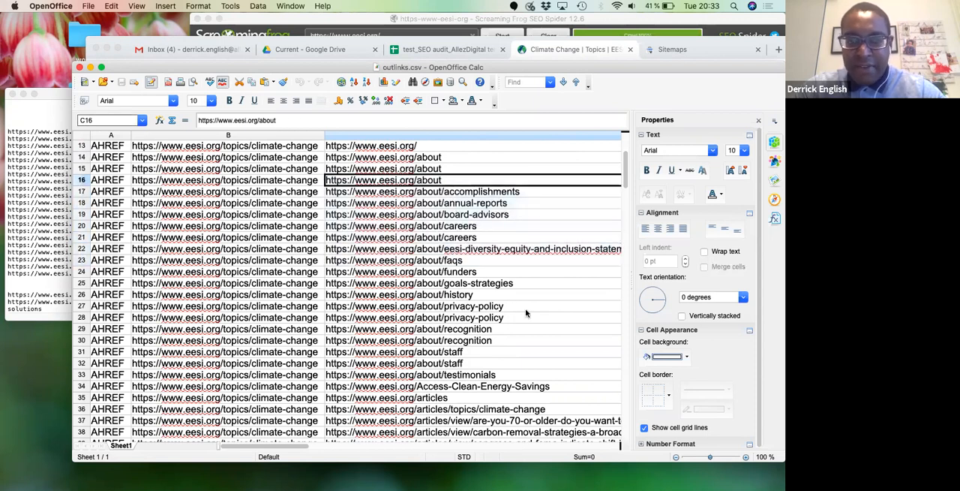
shift+click(461, 363)
key(super+c)
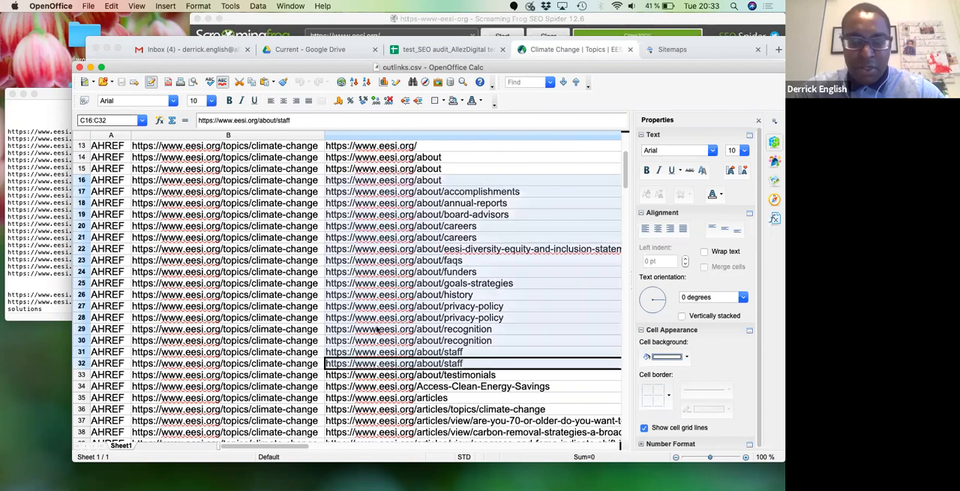
click(20, 163)
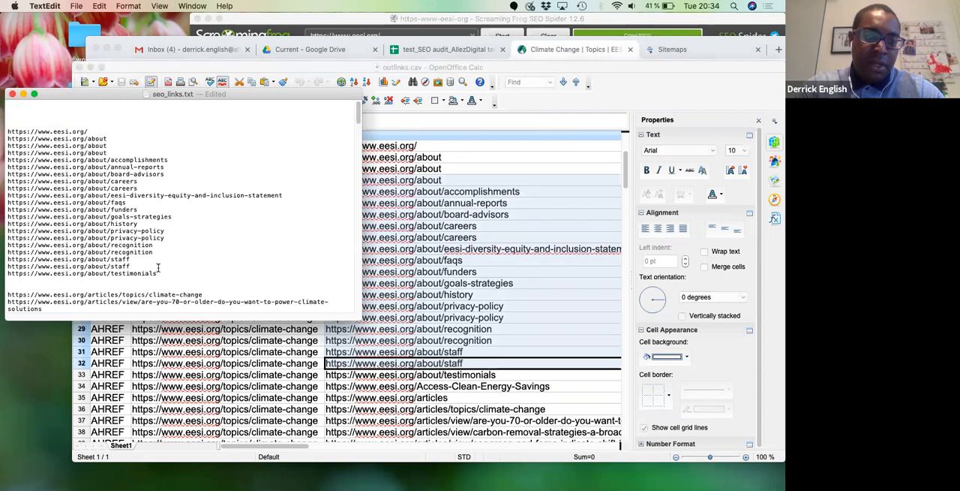
key(super+shift+Up)
key(super+v)
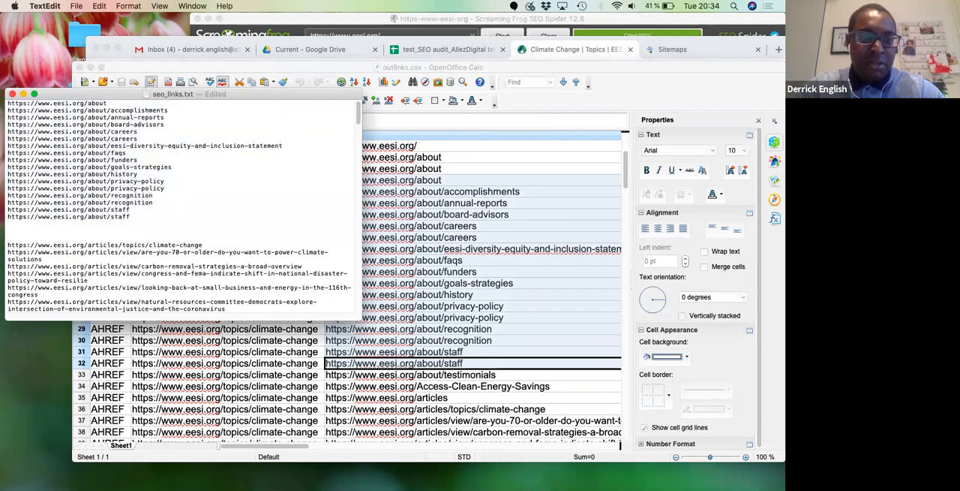
key(Return)
key(Return)
key(Return)
- Add the article URLs from rows 36 to 44 of outlinks.csv to seo_links.txt below the about links, followed by blank lines
click(507, 192)
drag(624, 173, 625, 201)
click(514, 219)
shift+click(499, 311)
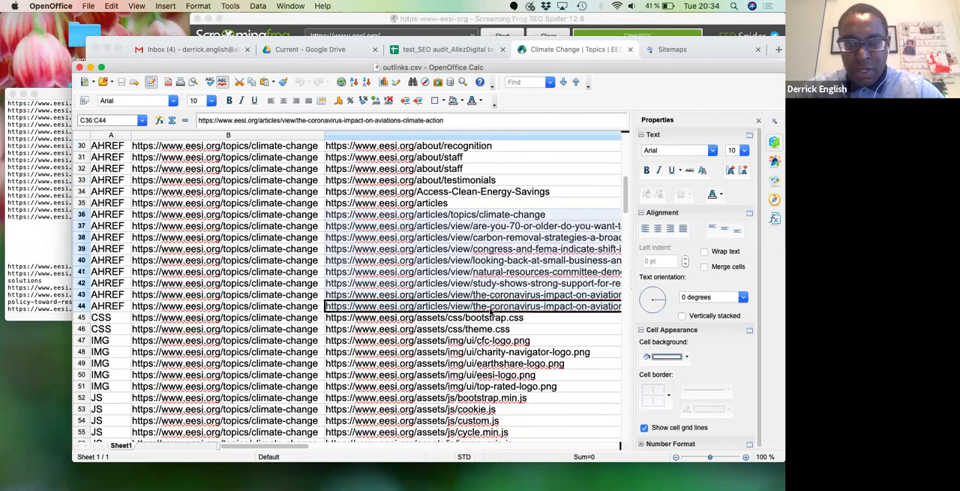
click(37, 234)
text(https://www.eesi.org/articles/topics/climate-change https://www.eesi.org/articles/view/are-you-70-or-older-do-you-want-to-power-climate-solutions https://www.eesi.org/articles/view/carbon-removal-strategies-a-broad-overview https://www.eesi.org/articles/view/congress-and-fema-indicate-shift-in-national-disaster-policy-toward-resilie https://www.eesi.org/articles/view/looking-back-at-small-business-and-energy-in-the-116th-congress https://www.eesi.org/articles/view/natural-resources-committee-democrats-explore-intersection-of-environmental-justice-and-the-coronavirus https://www.eesi.org/articles/view/study-shows-strong-support-for-renewable-energy-regardless-of-political-leanings https://www.eesi.org/articles/view/the-coronavirus-impact-on-aviations-climate-action https://www.eesi.org/articles/view/the-coronavirus-impact-on-aviations-climate-action)
key(Return)
key(Return)
- Add the briefing URLs and the climate-change-FAQ link from rows 60 to 72 of outlinks.csv to seo_links.txt
click(461, 272)
drag(625, 197, 624, 224)
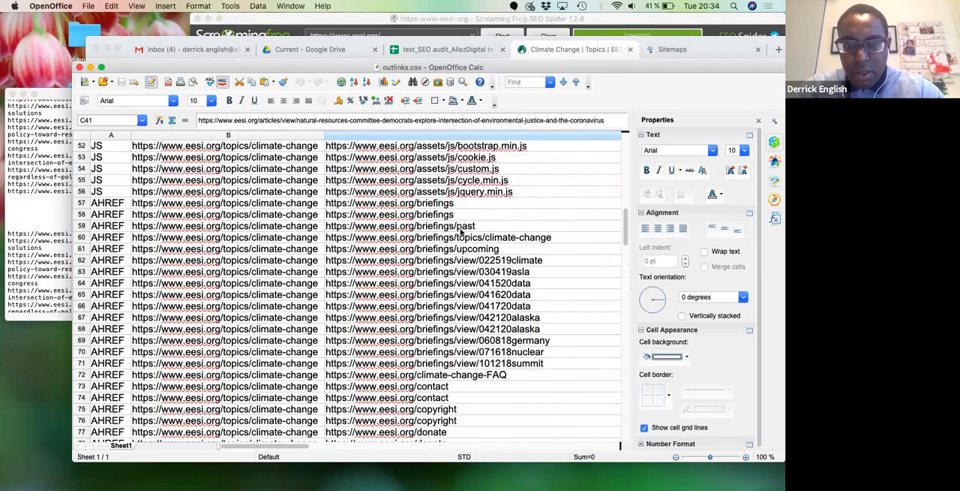
click(485, 237)
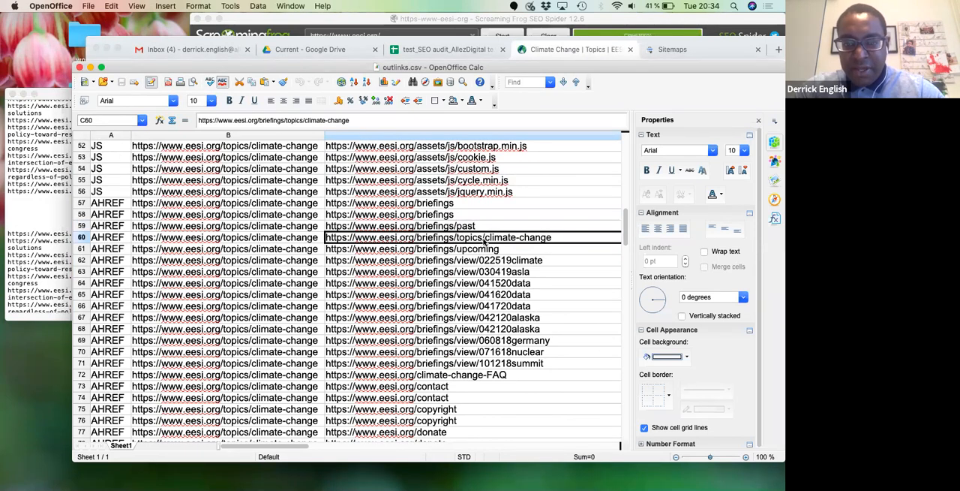
shift+click(482, 374)
key(super+c)
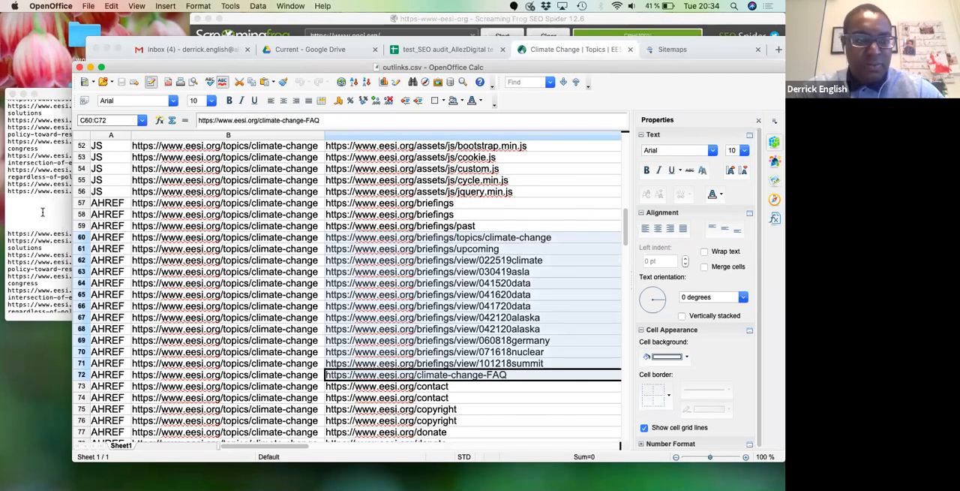
click(43, 212)
key(super+v)
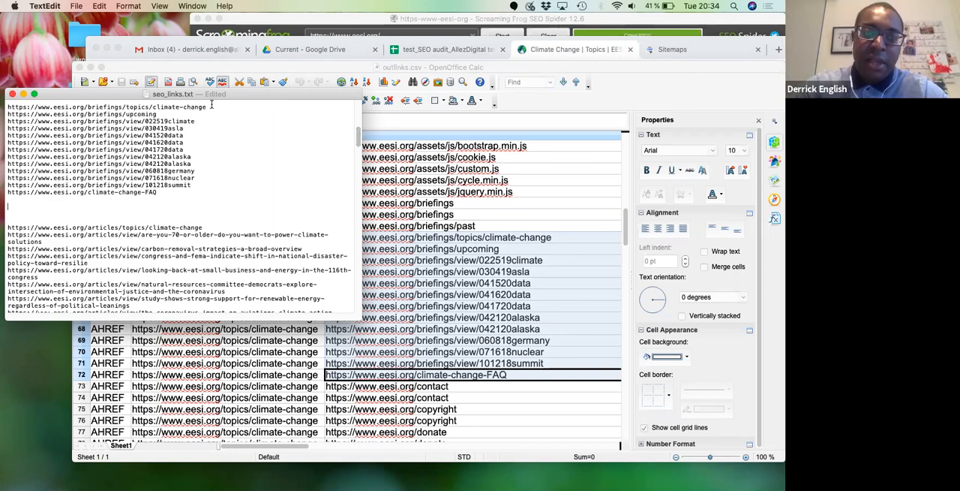
drag(358, 135, 354, 185)
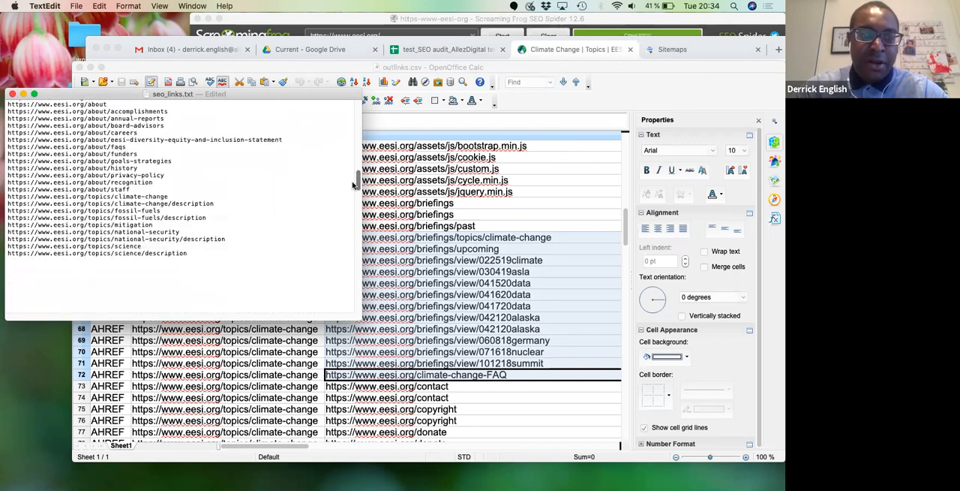
drag(187, 255, 7, 120)
key(super+c)
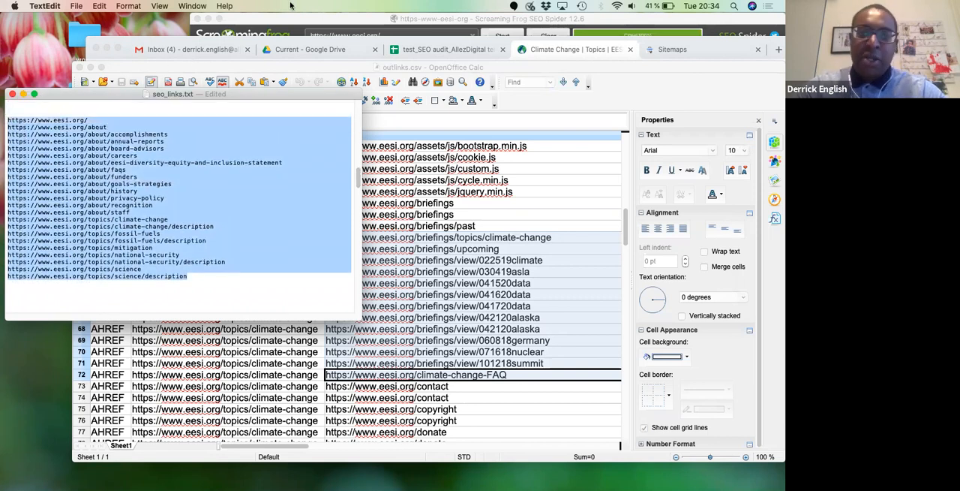
- Replace the spider's Include URLs in Screaming Frog with the copied list and apply it
click(291, 18)
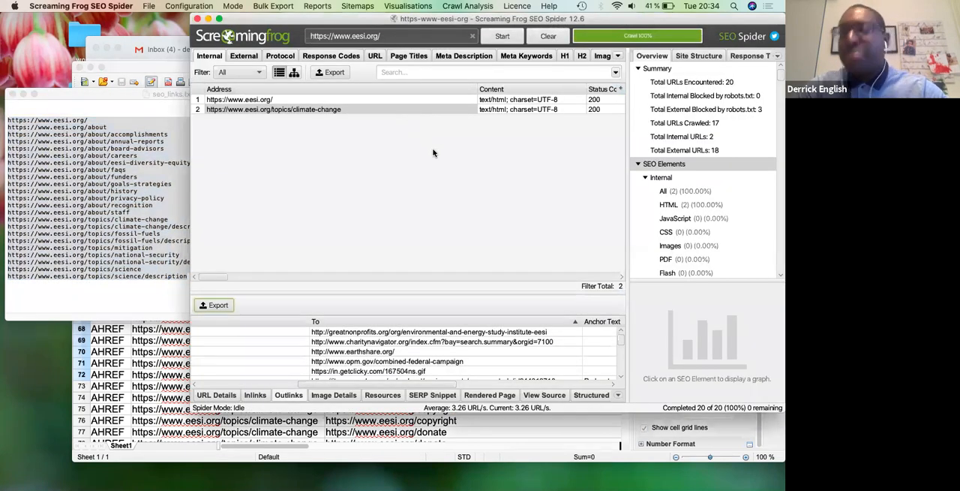
click(356, 110)
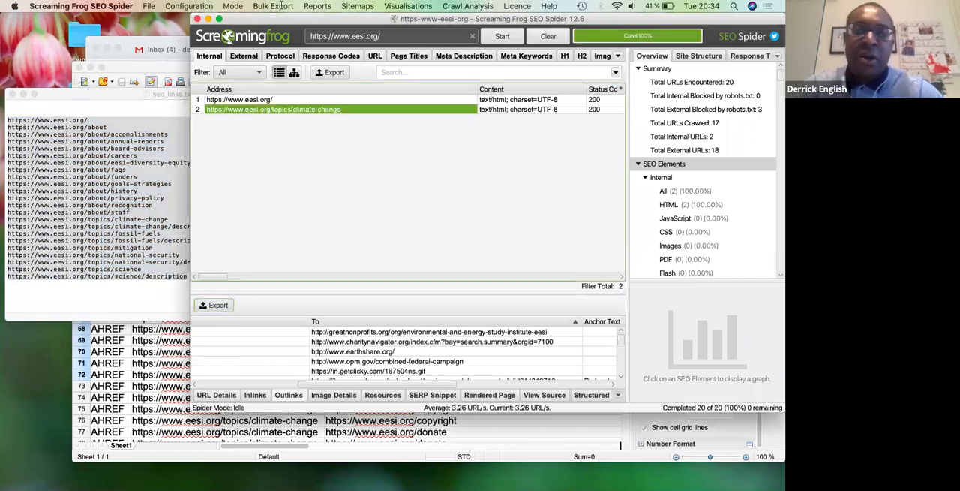
click(197, 6)
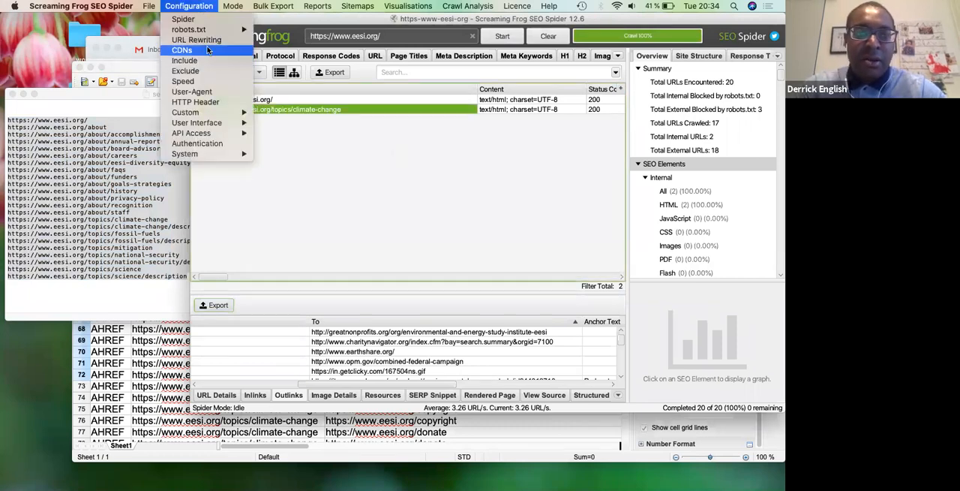
key(Return)
key(super+a)
key(super+v)
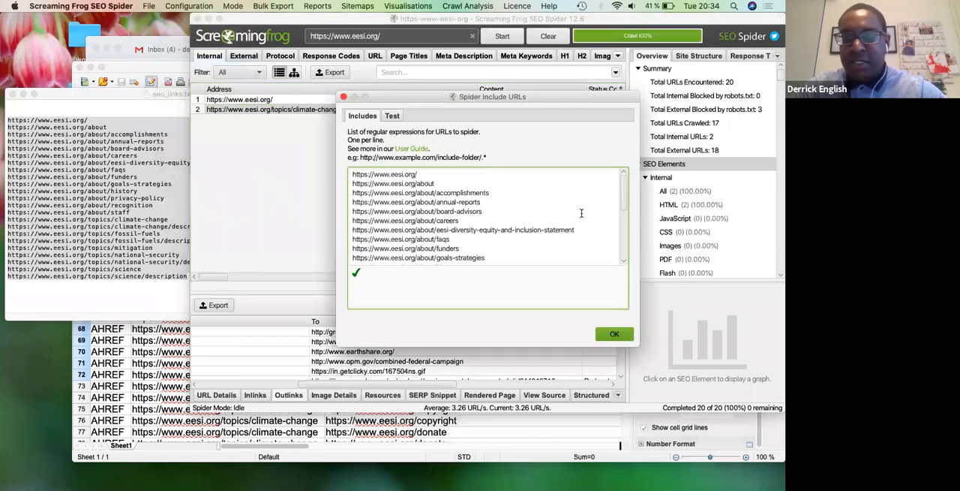
drag(623, 198, 625, 272)
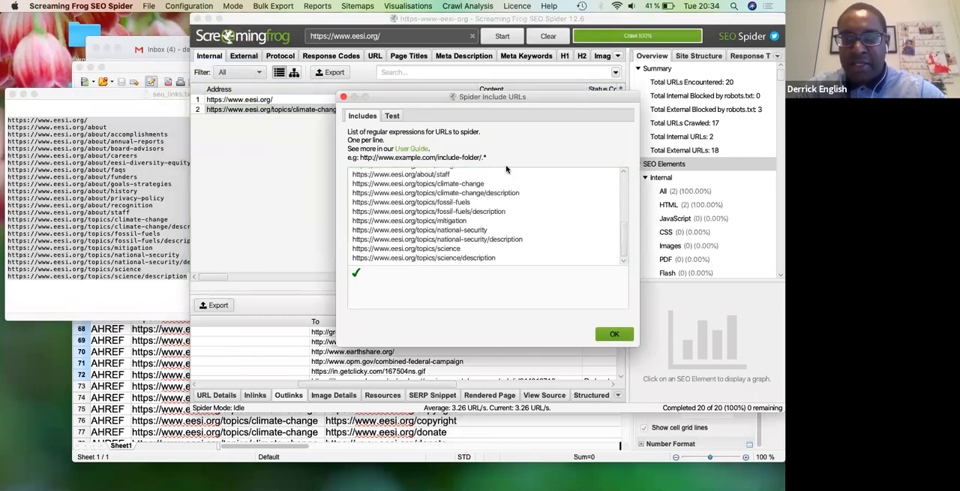
click(614, 333)
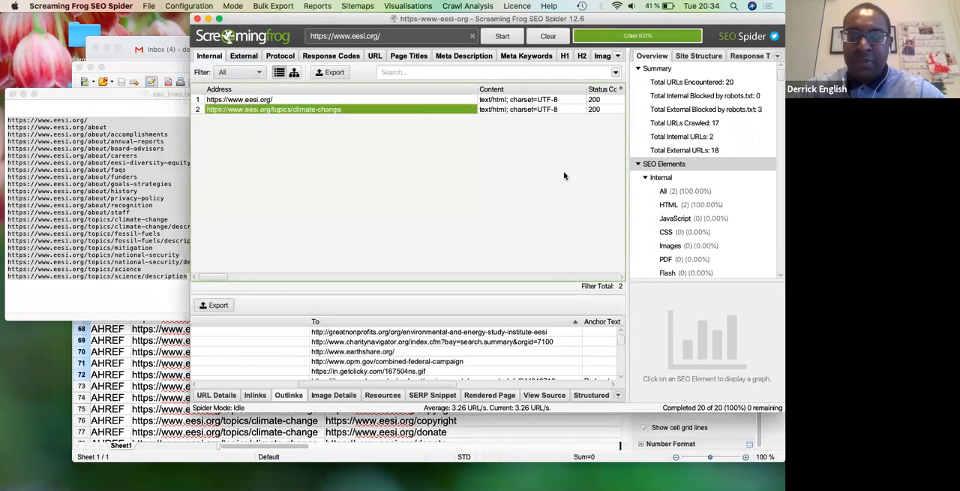
click(500, 38)
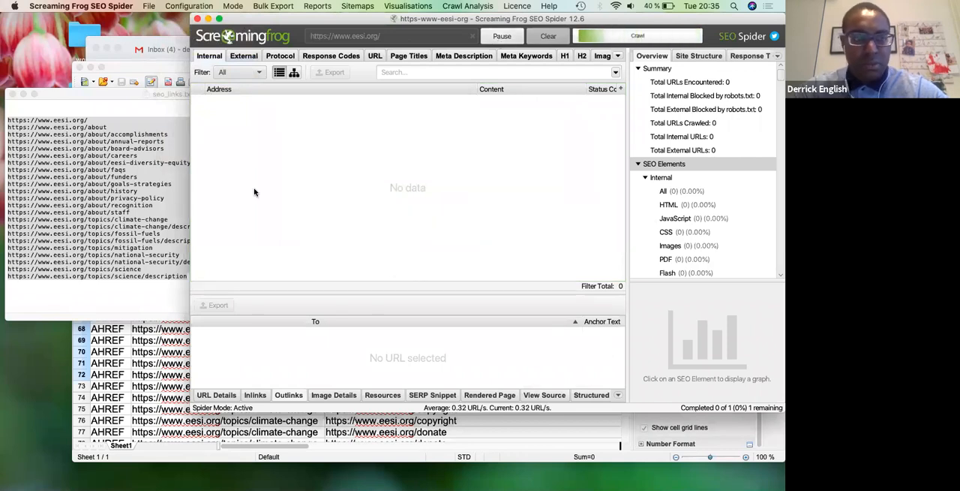
click(111, 60)
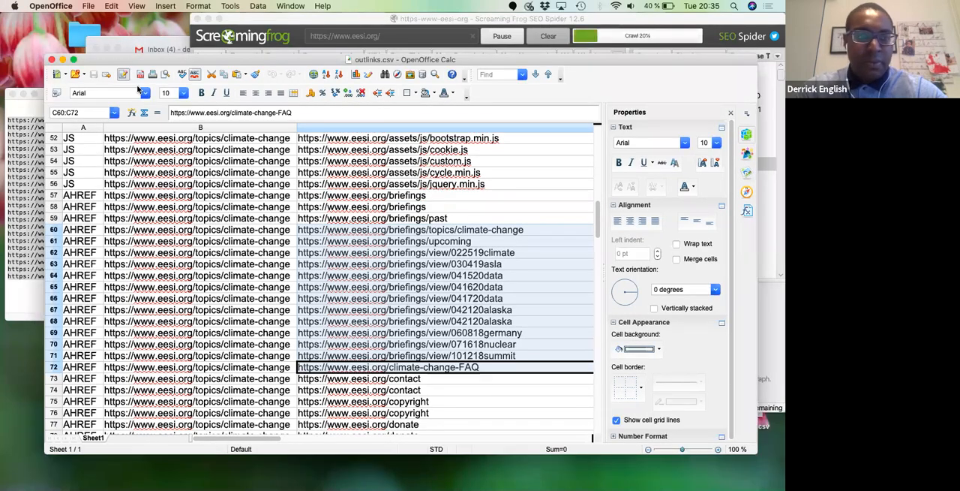
click(51, 60)
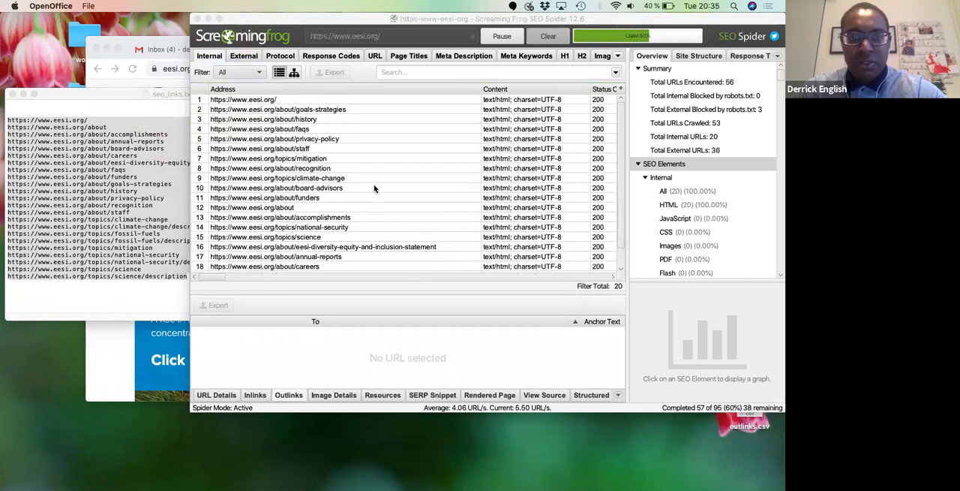
- Review the crawled internal URLs against the include list, checking the about and topics pages
click(325, 160)
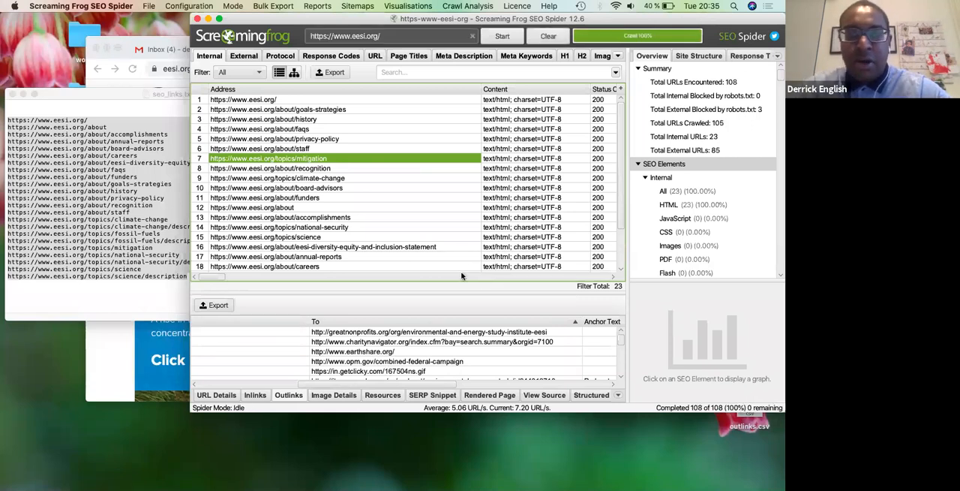
scroll(619, 225, down, 1)
scroll(619, 225, down, 1)
scroll(612, 240, up, 2)
scroll(598, 265, down, 2)
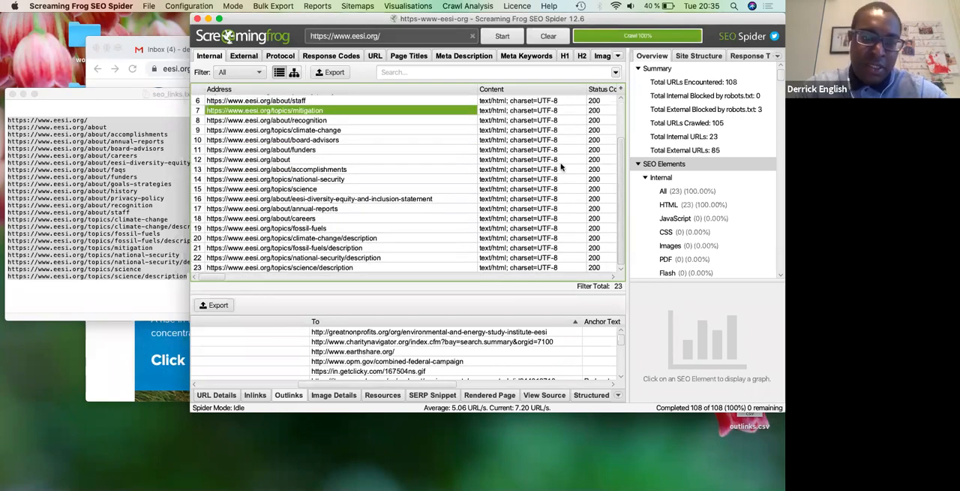
scroll(598, 264, up, 2)
scroll(598, 266, down, 2)
scroll(239, 97, up, 2)
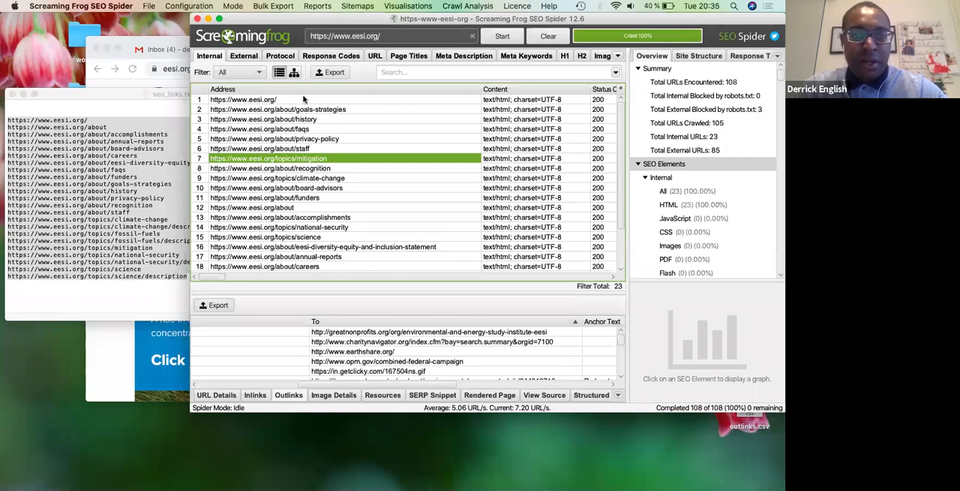
- Export the internal URLs as internal_all.csv to the Desktop and minimise the Screaming Frog window
click(334, 73)
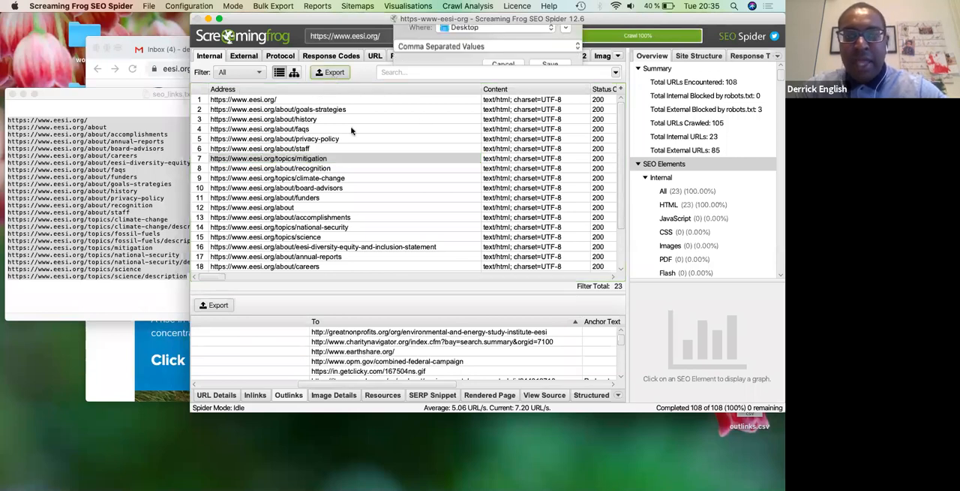
click(550, 110)
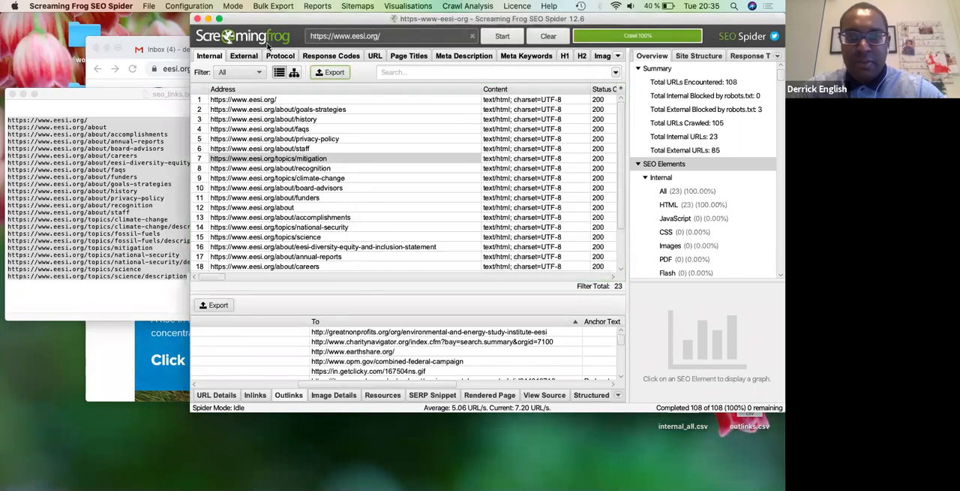
click(207, 18)
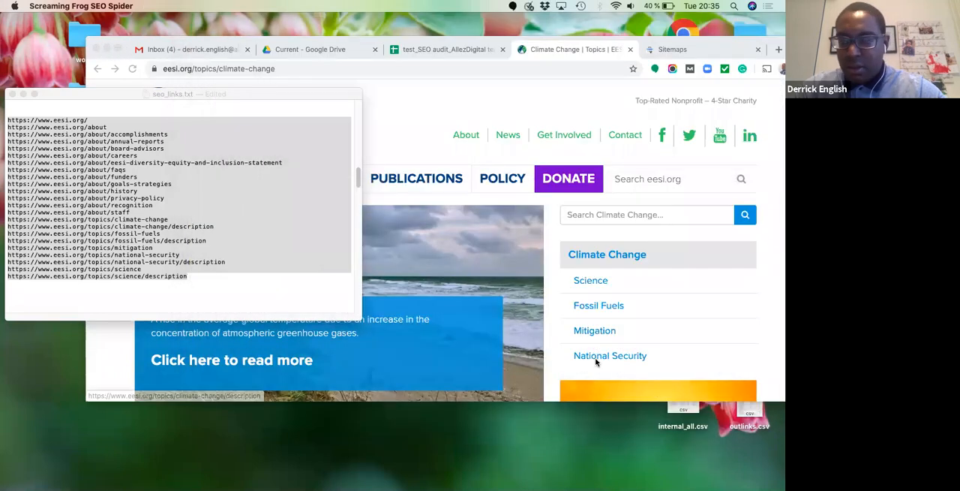
- Open internal_all.csv from the Desktop in OpenOffice, check the import preview, and accept the UTF-8 separated text import
right_click(683, 409)
mouse_move(635, 219)
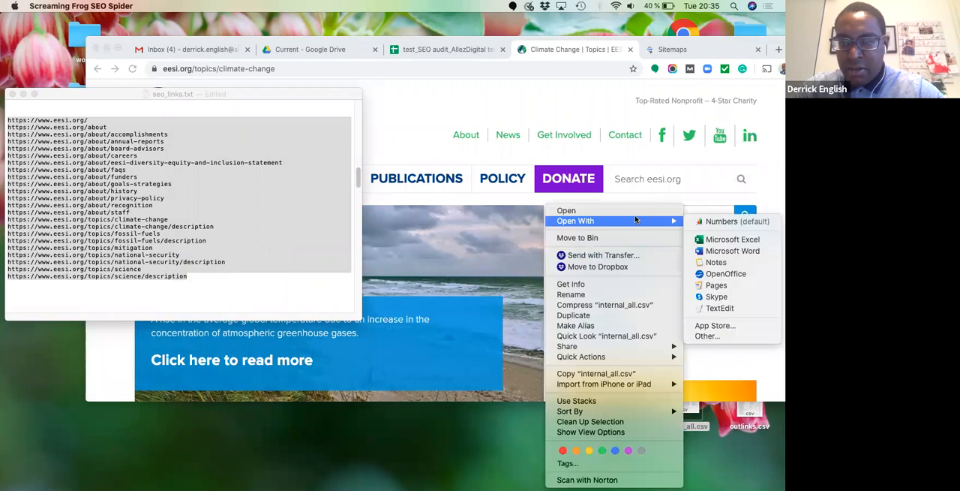
click(724, 273)
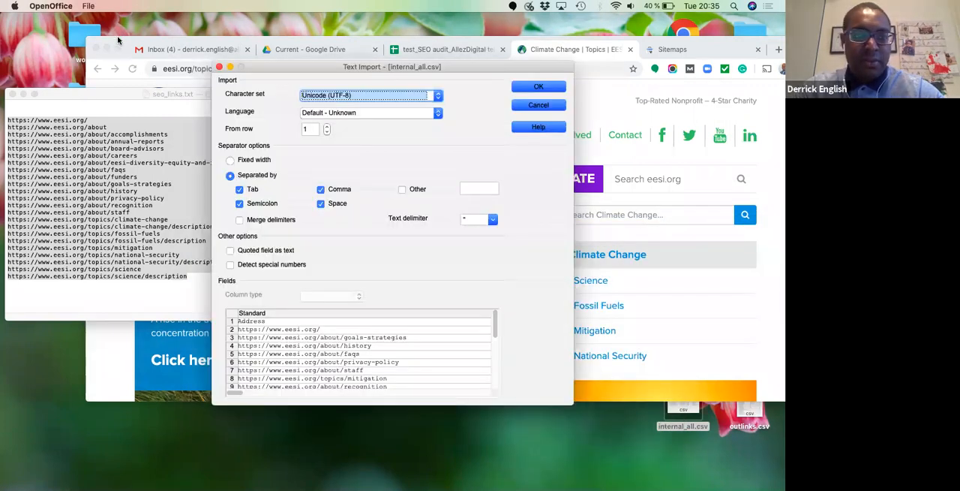
click(118, 38)
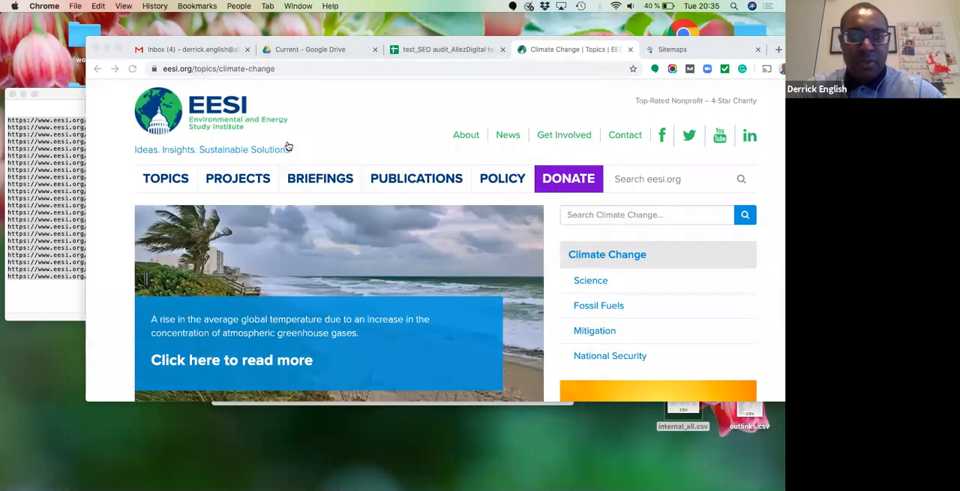
right_click(684, 411)
mouse_move(667, 221)
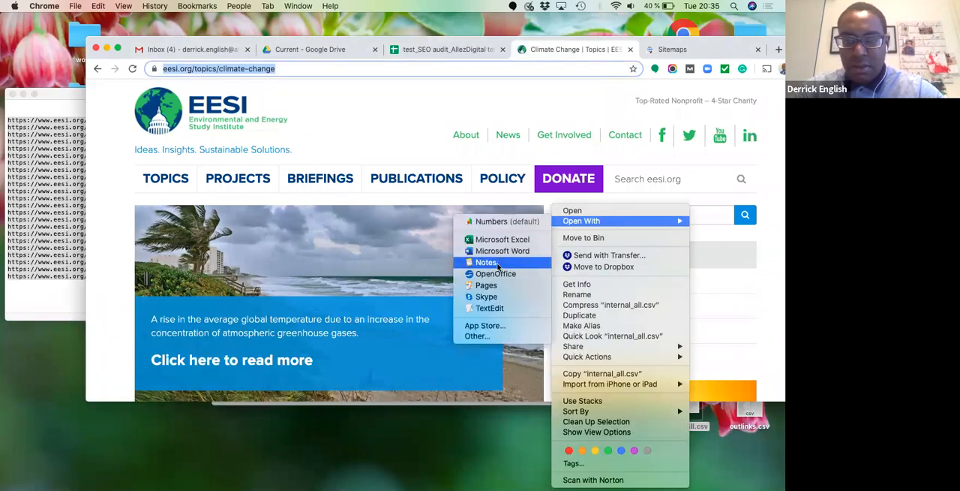
click(495, 274)
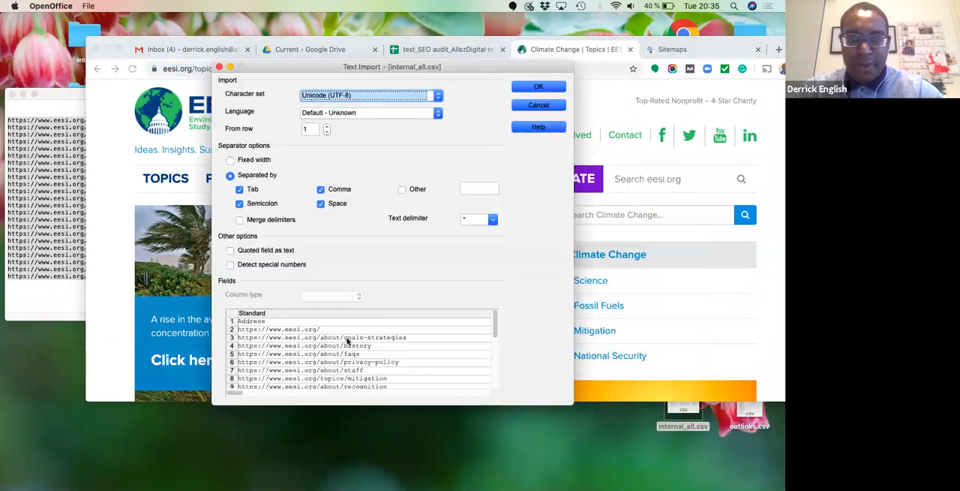
drag(493, 318, 493, 309)
click(250, 392)
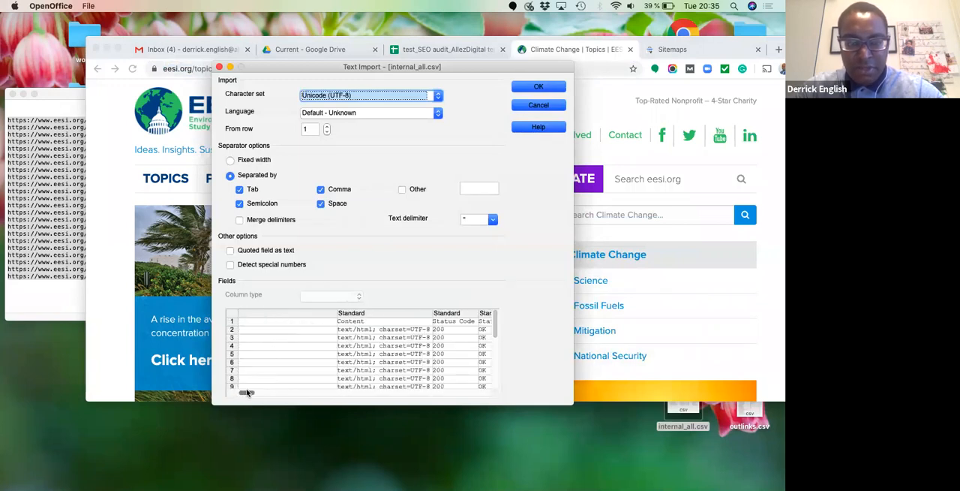
click(532, 86)
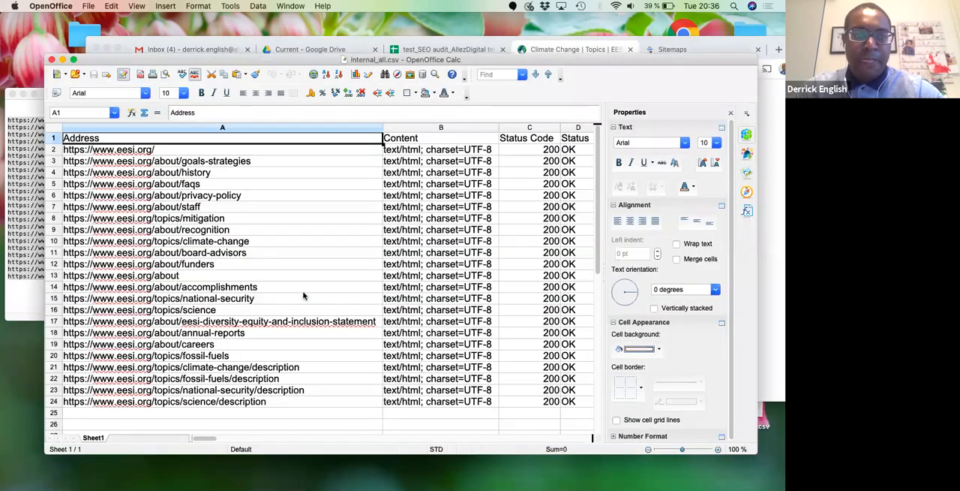
- Copy rows 2 to 24 of internal_all.csv, leaving out the header row
click(306, 289)
click(345, 230)
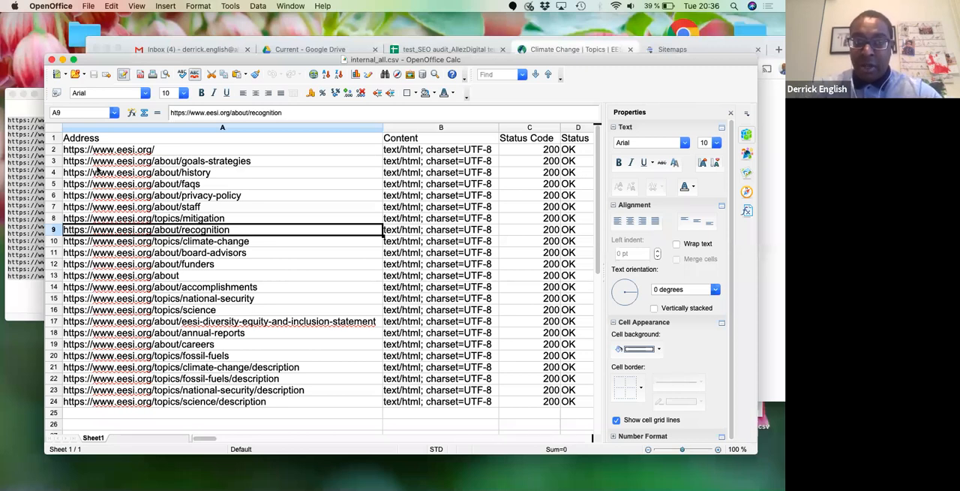
click(54, 150)
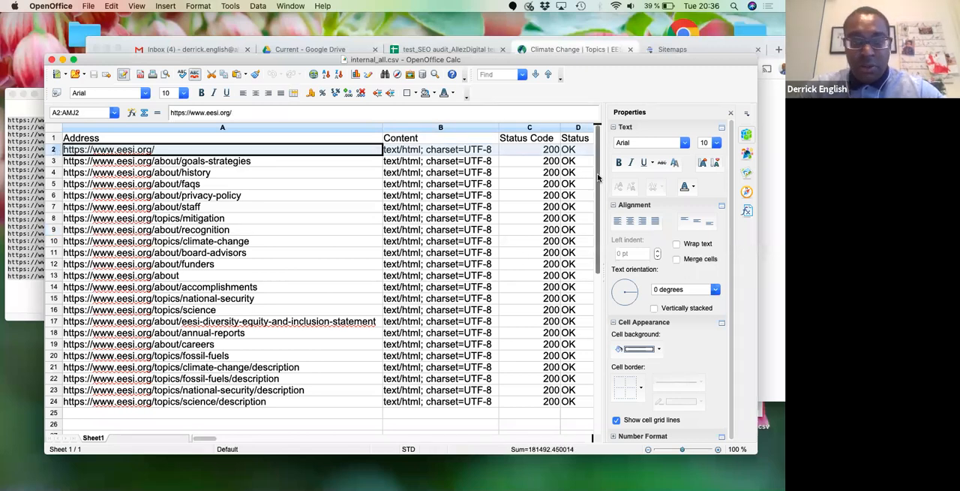
scroll(598, 177, down, 3)
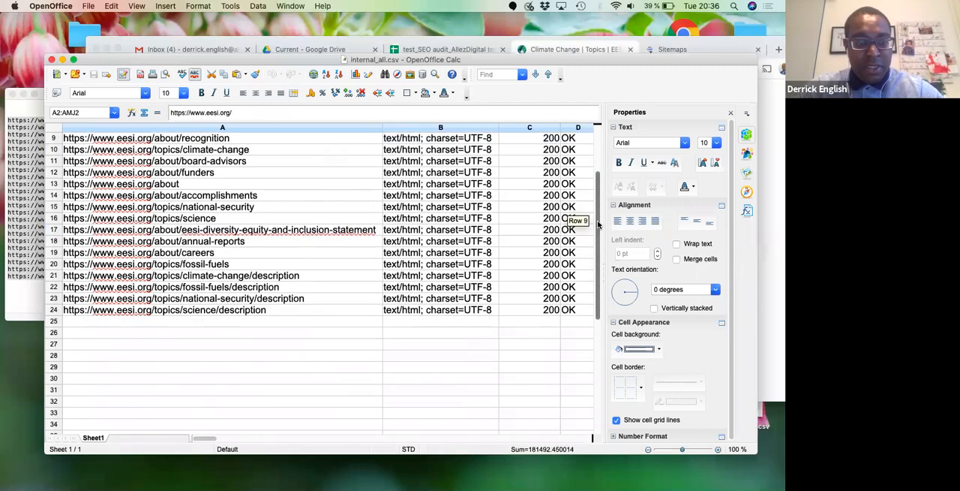
shift+click(54, 311)
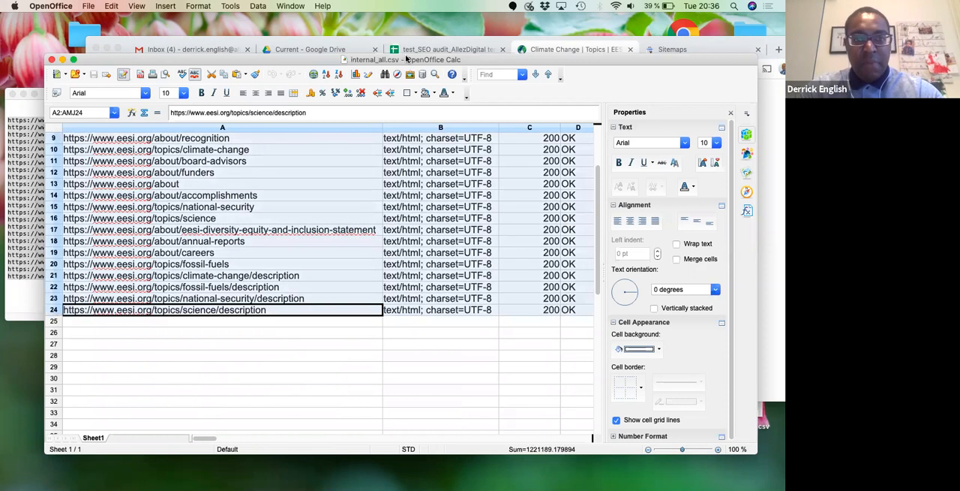
- Switch to the test_SEO audit_AllezDigital template_Screaming Frog Google Sheet and paste the copied rows into Raw Data from cell A2
click(436, 48)
click(444, 49)
click(304, 270)
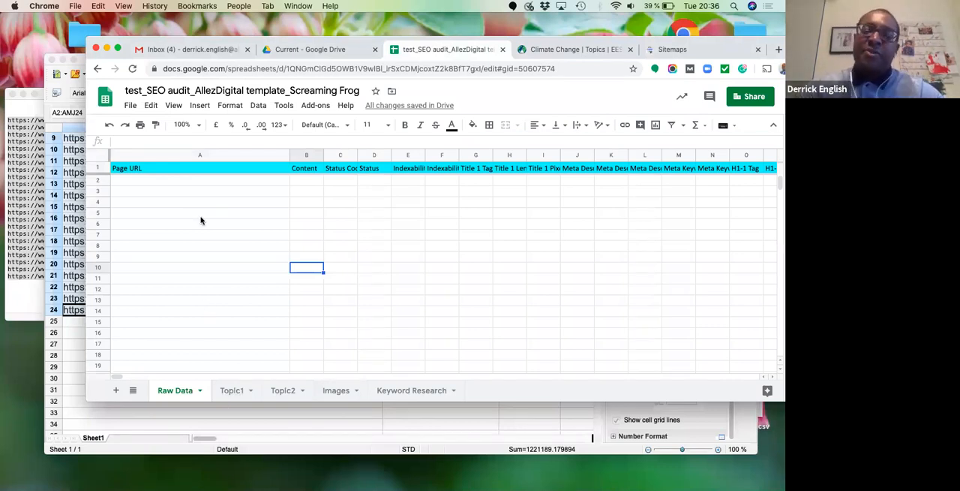
click(179, 185)
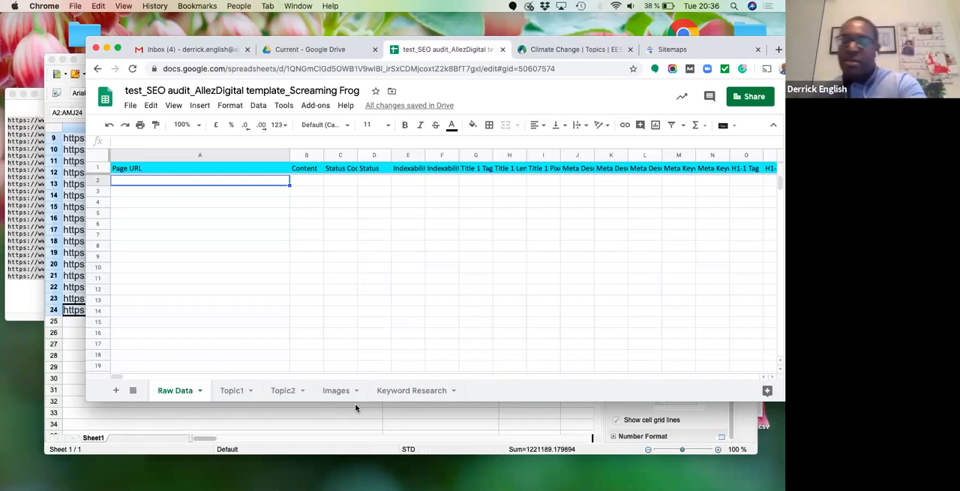
key(super+v)
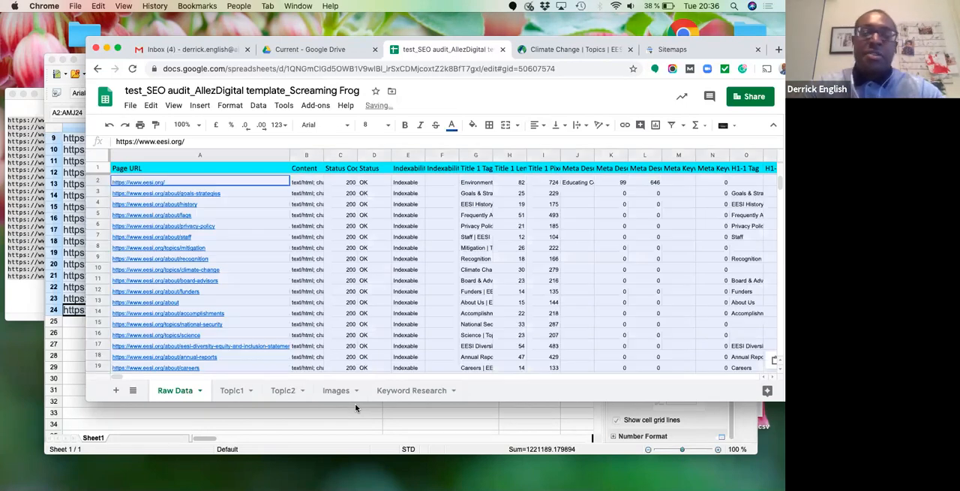
click(372, 267)
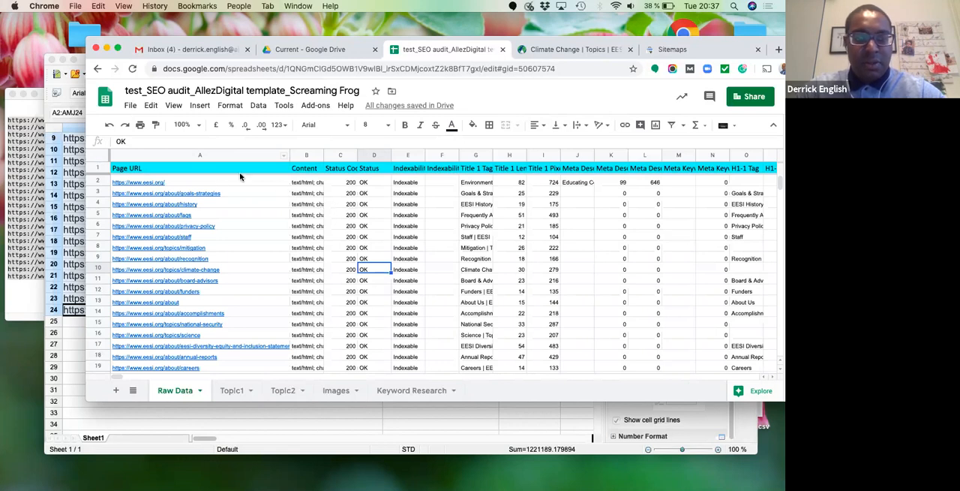
- Format the whole Raw Data sheet with the Default (Calibri) font at size 11
click(103, 158)
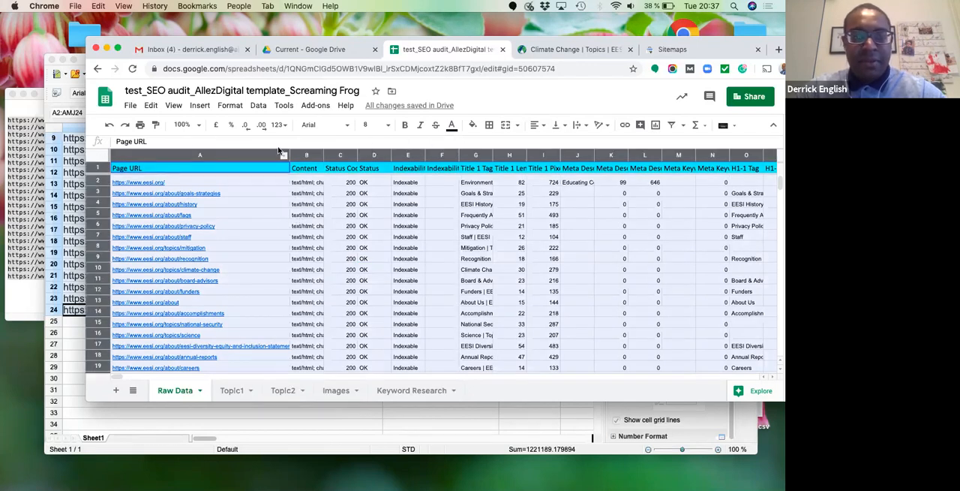
click(346, 126)
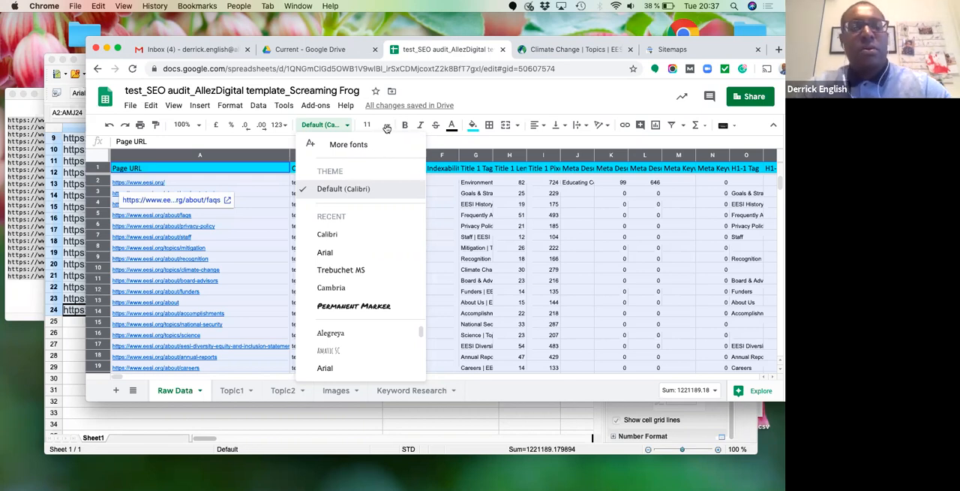
click(386, 126)
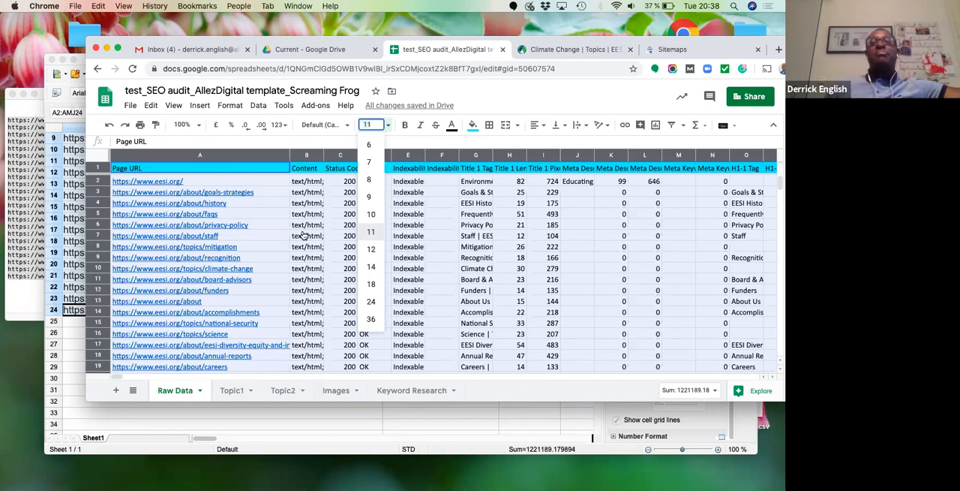
key(Return)
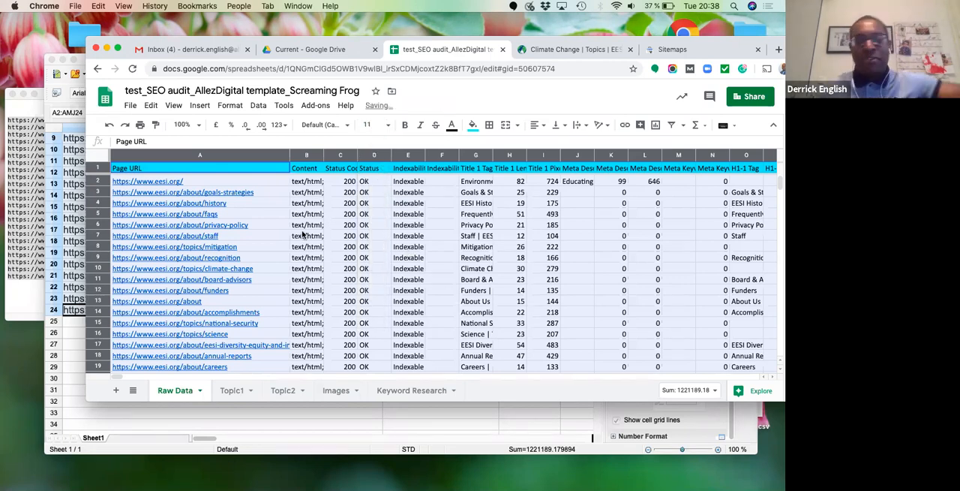
- Remove the hyperlinks from all URLs in the Page URL column
click(247, 156)
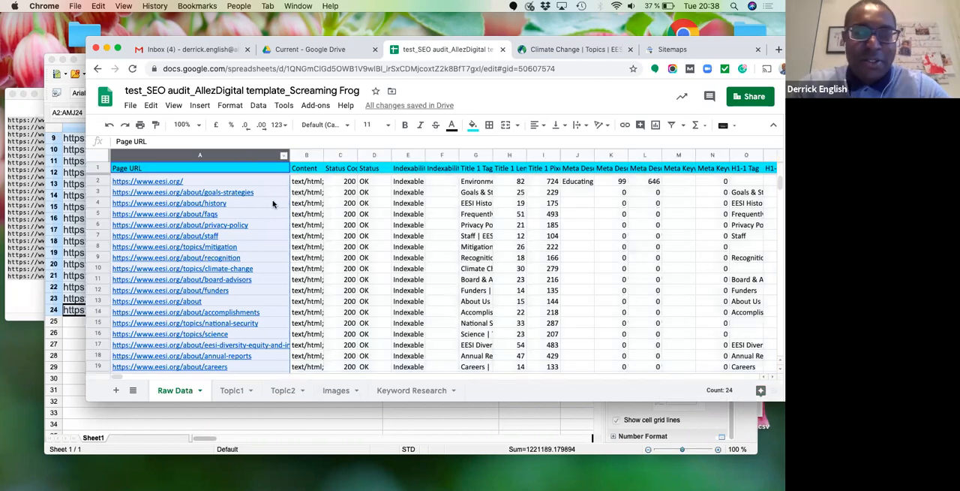
right_click(276, 212)
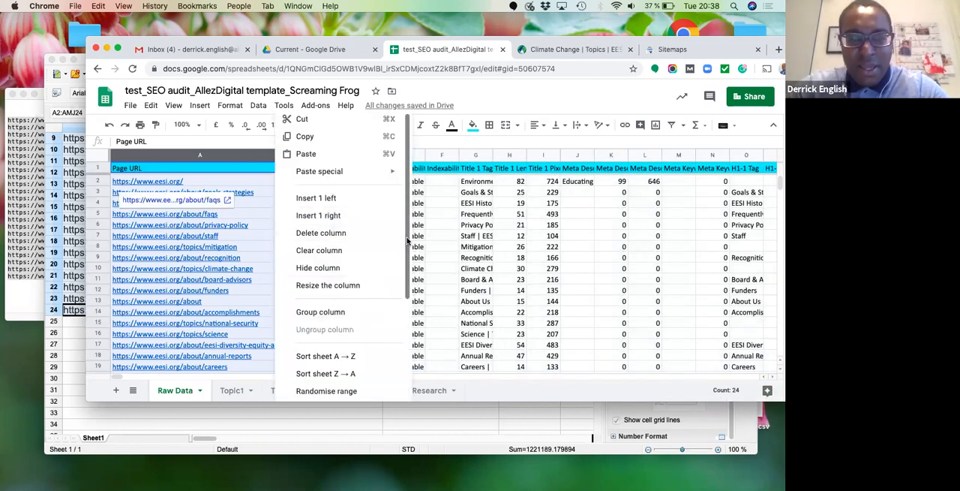
scroll(407, 239, down, 3)
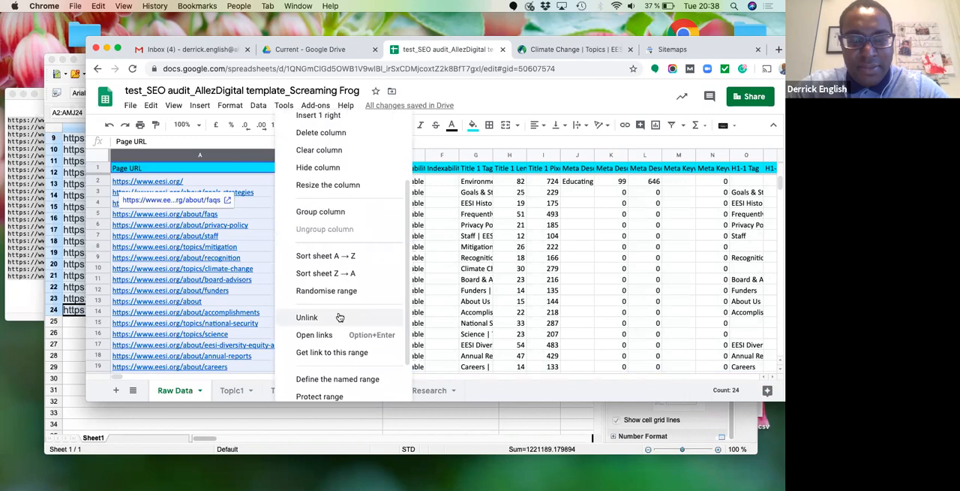
click(339, 317)
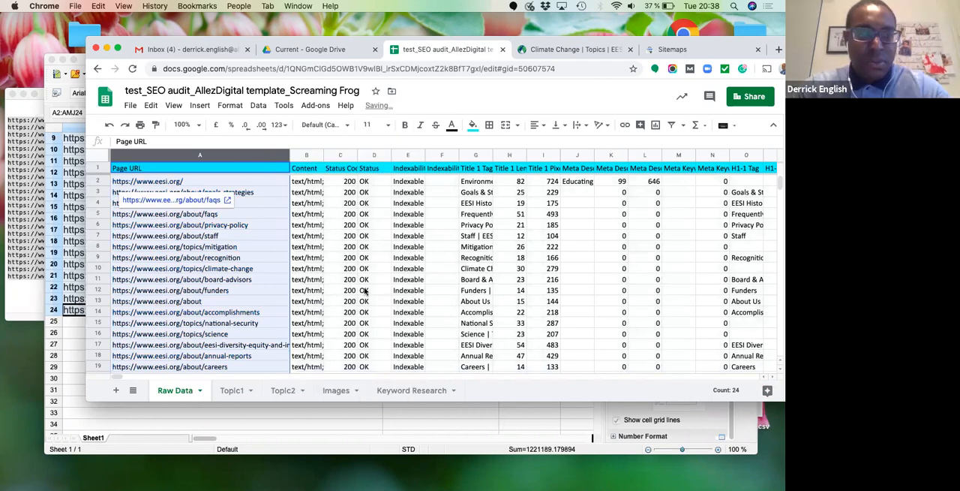
click(366, 290)
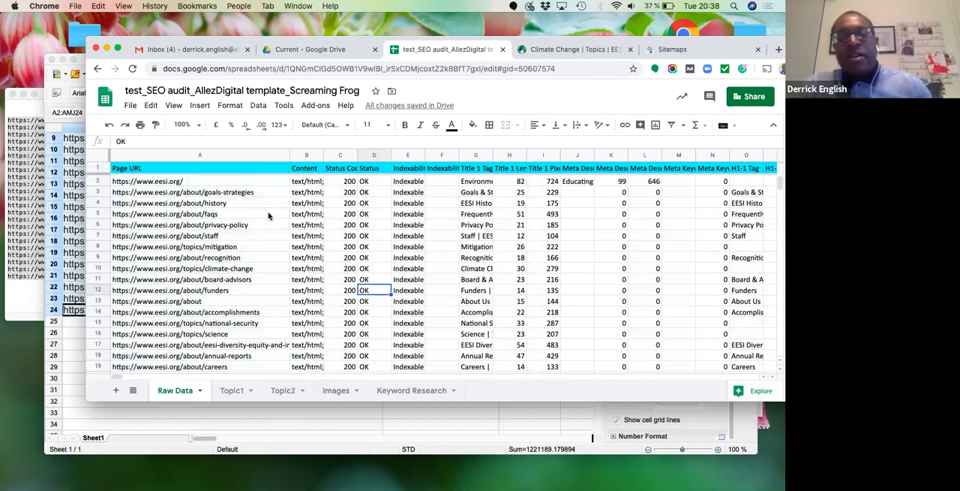
- Freeze the header row of Raw Data and sort the sheet by column A from A to Z
click(238, 171)
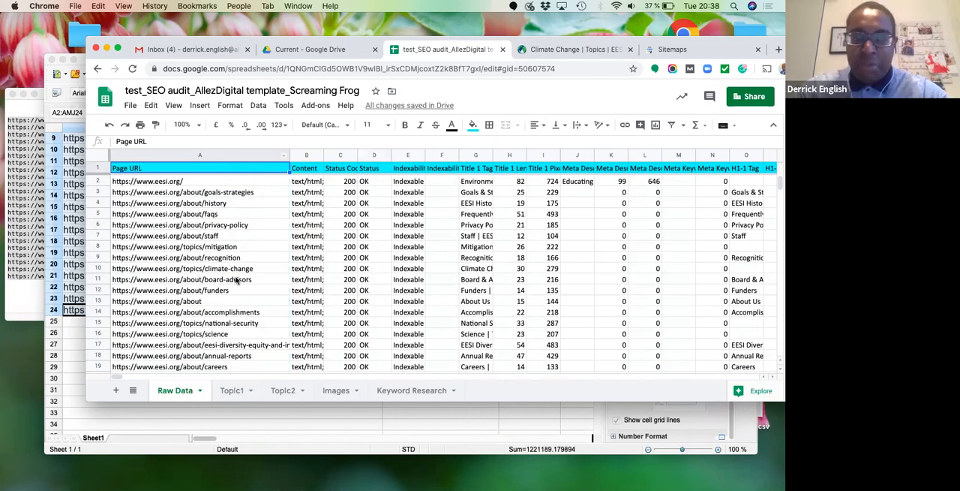
click(282, 193)
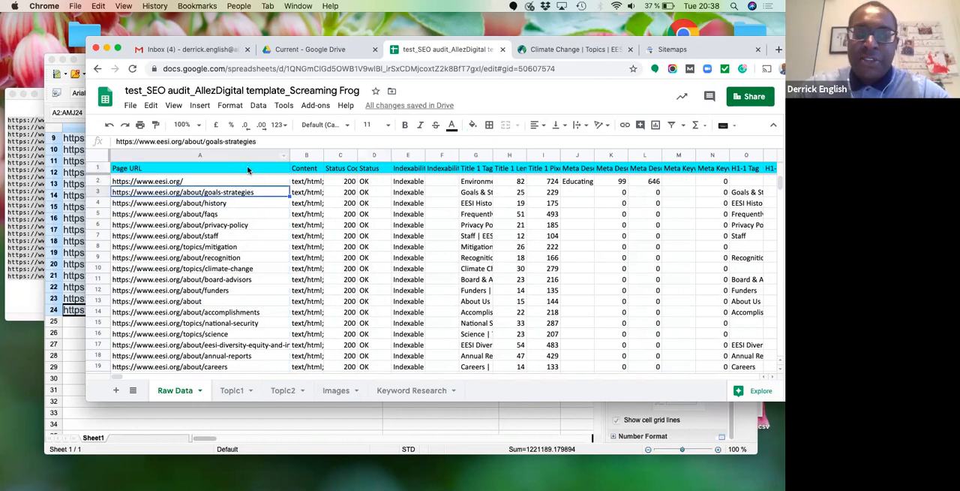
click(250, 171)
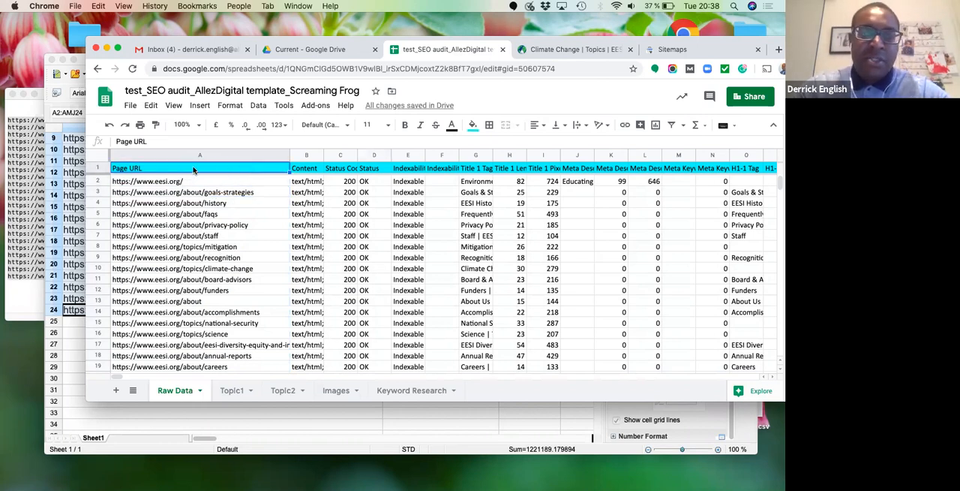
click(174, 105)
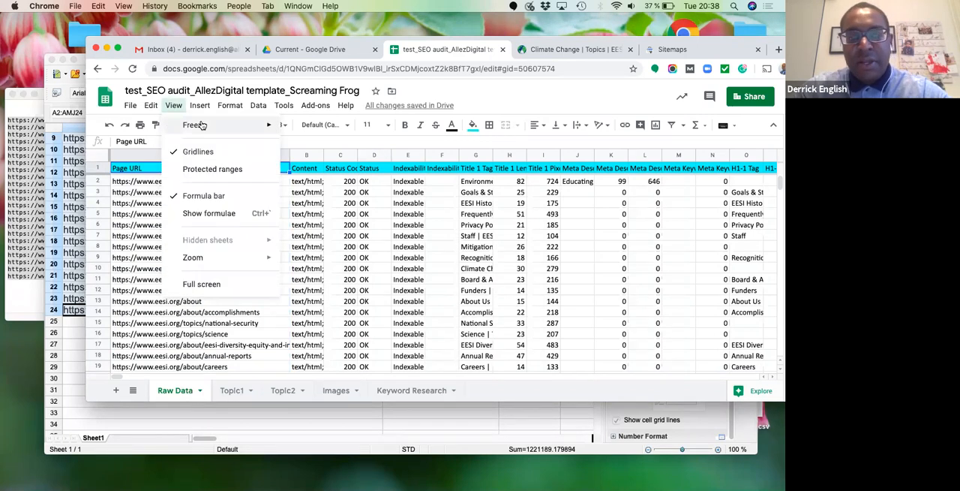
mouse_move(201, 126)
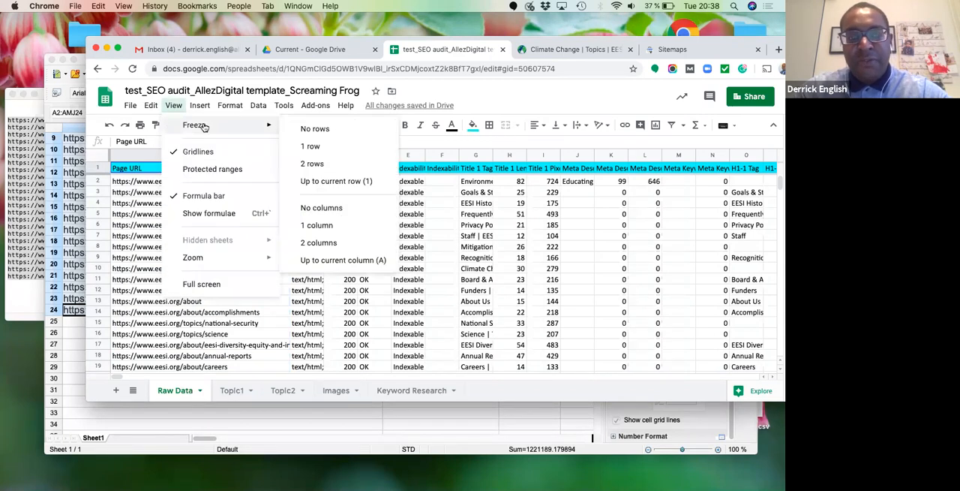
click(308, 147)
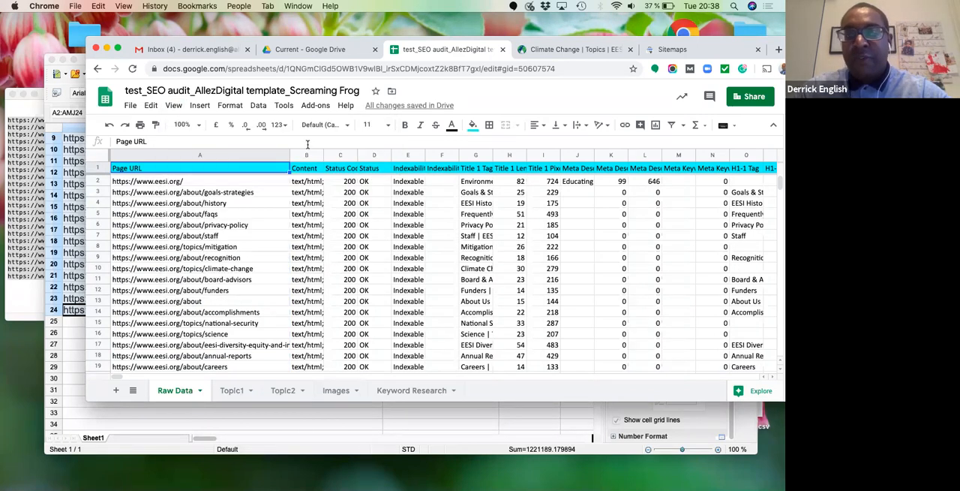
click(258, 107)
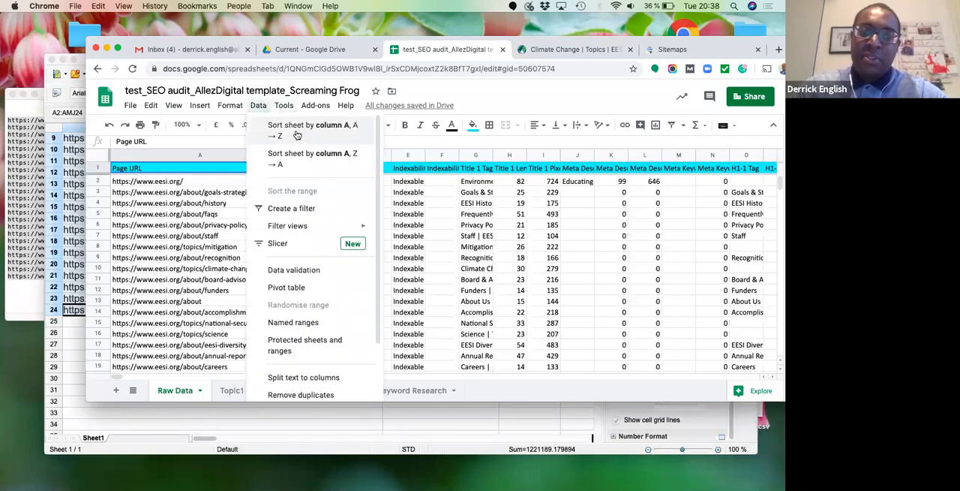
click(297, 131)
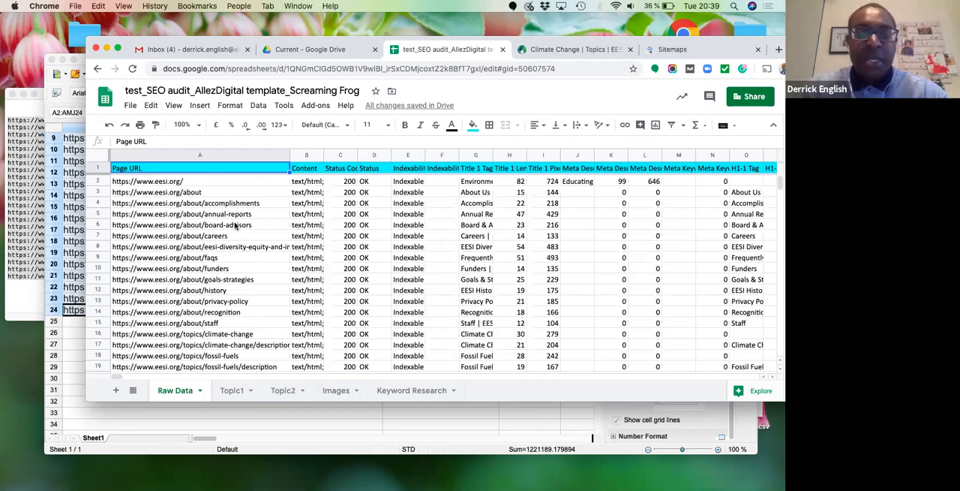
- Copy rows 2 to 15 of Raw Data, covering the homepage and about pages, and open the Topic1 sheet
click(98, 181)
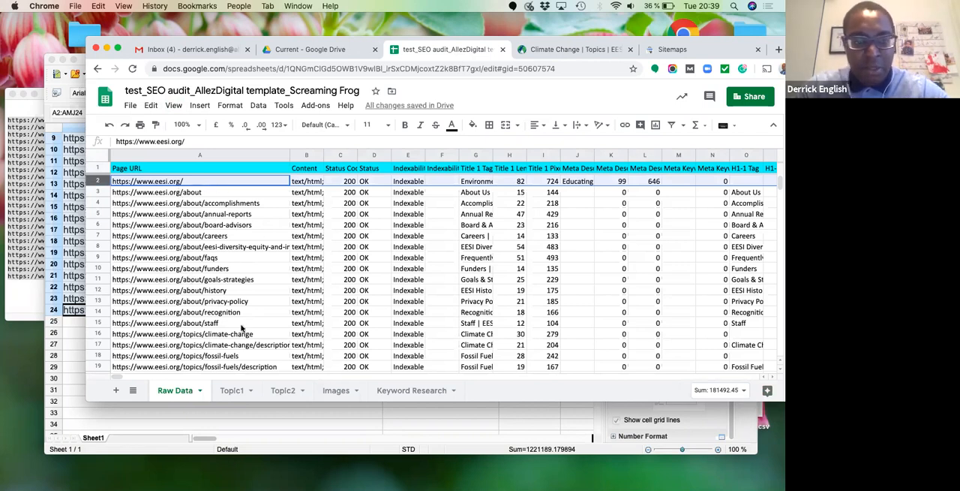
shift+click(98, 324)
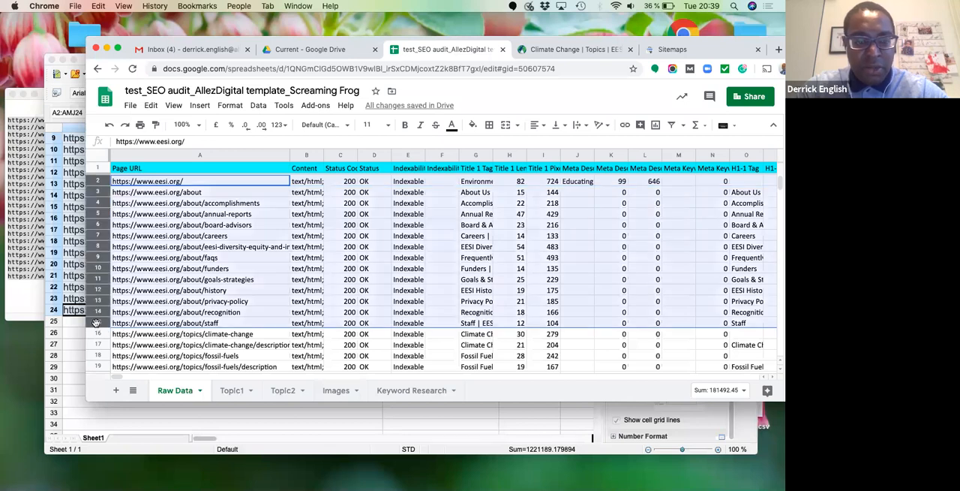
click(237, 393)
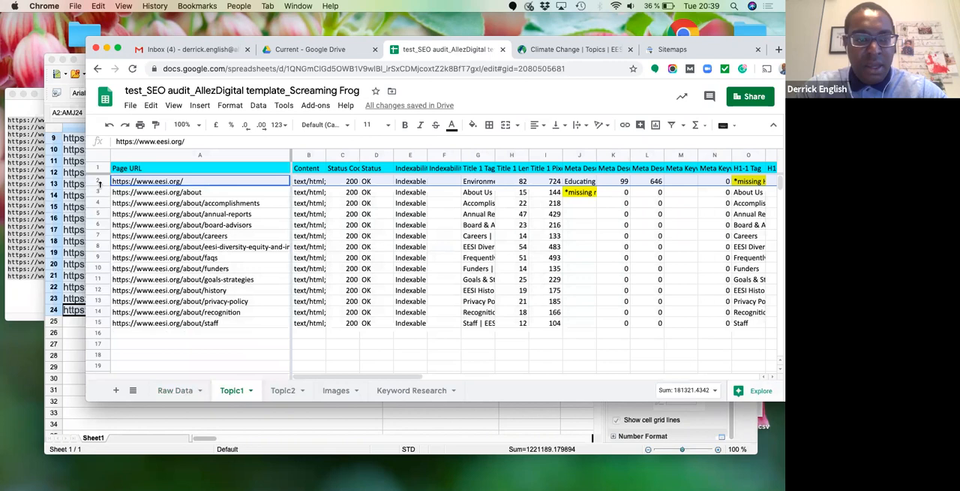
- Delete rows 2 to 16 of Topic1 and paste the copied homepage and about rows from cell A2
shift+click(97, 333)
right_click(181, 313)
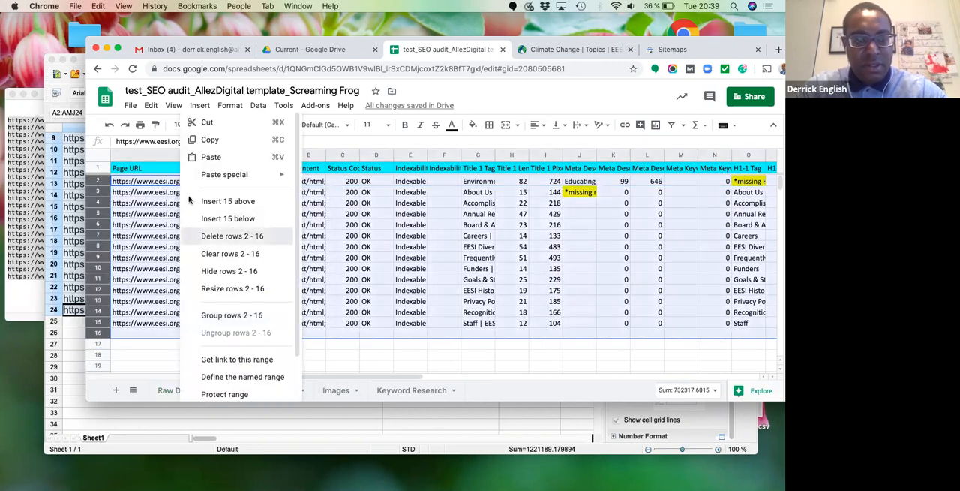
click(232, 236)
click(167, 186)
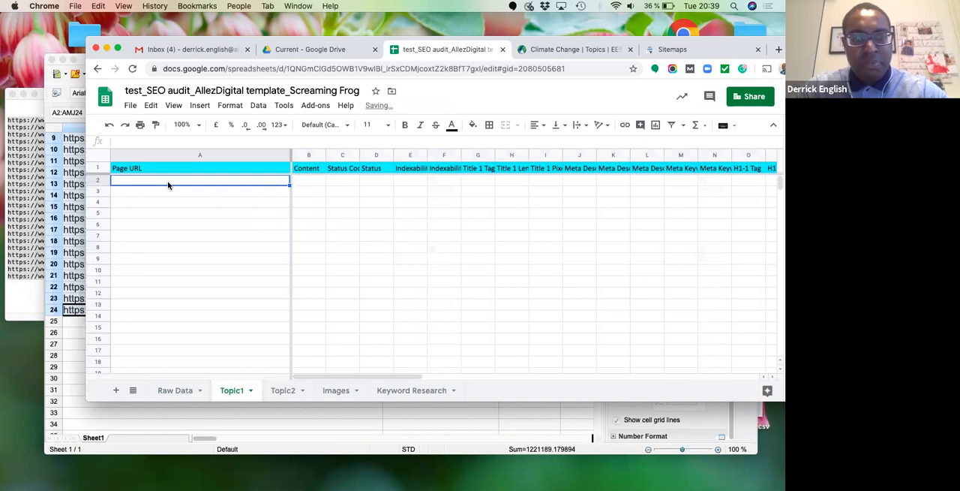
key(super+v)
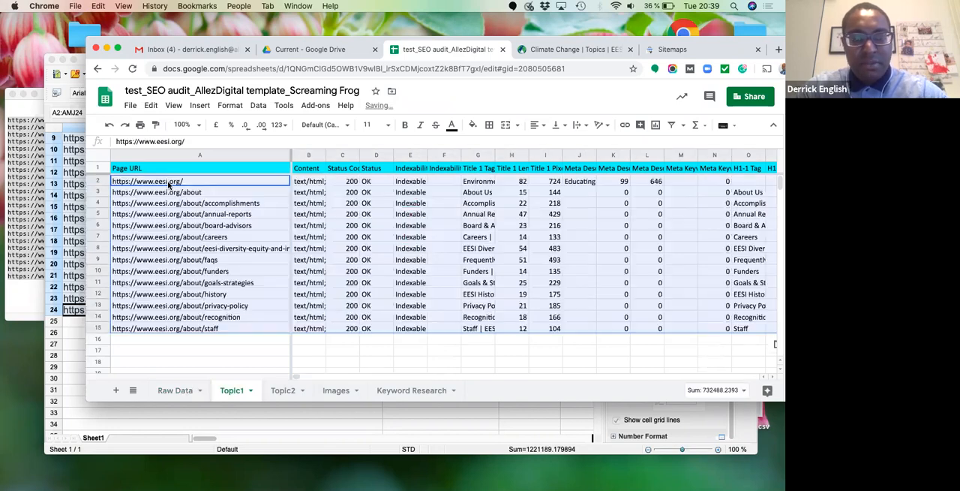
- Rename the Topic1 sheet as EESI About
double_click(235, 391)
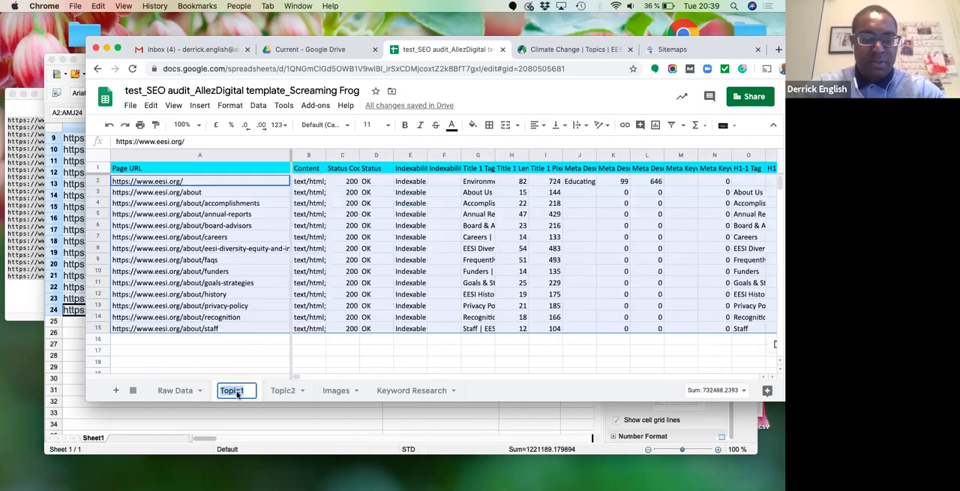
text(EE)
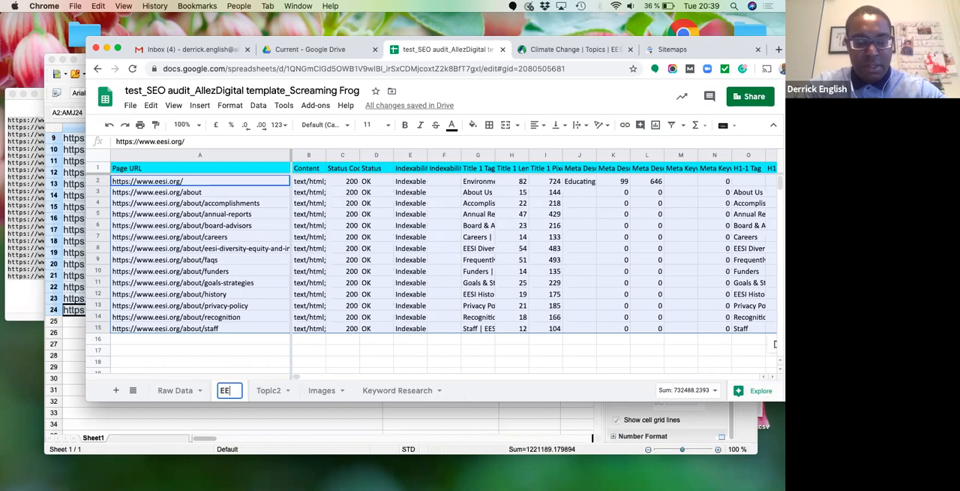
text(SI About)
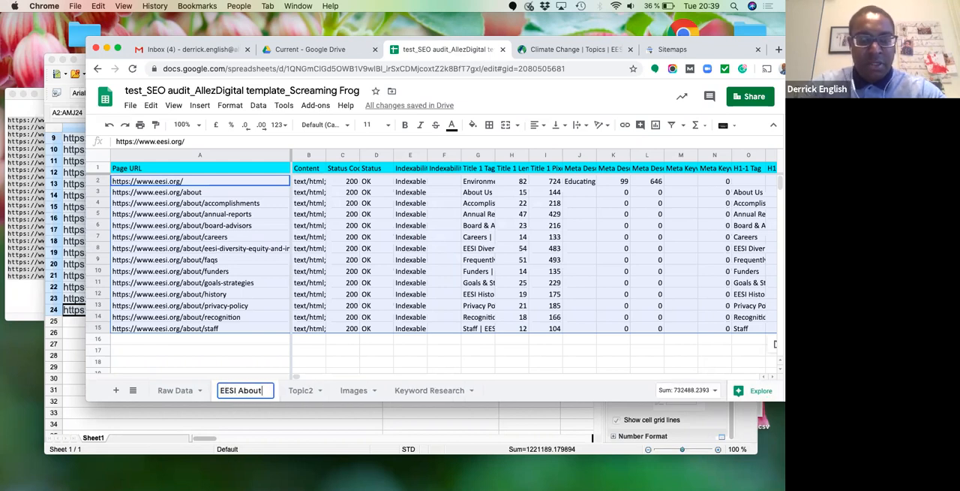
click(250, 304)
click(148, 172)
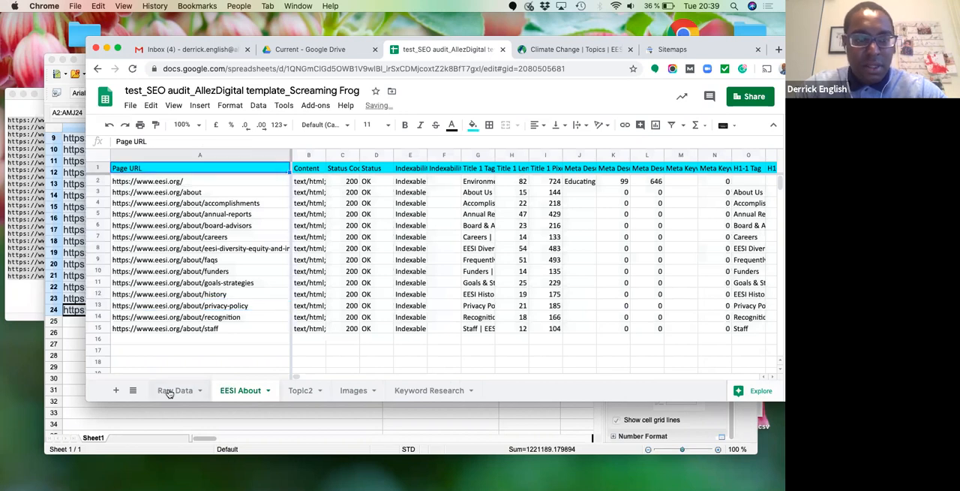
- Copy rows 16 to 24 of Raw Data, covering the URLs under /topics/
click(171, 390)
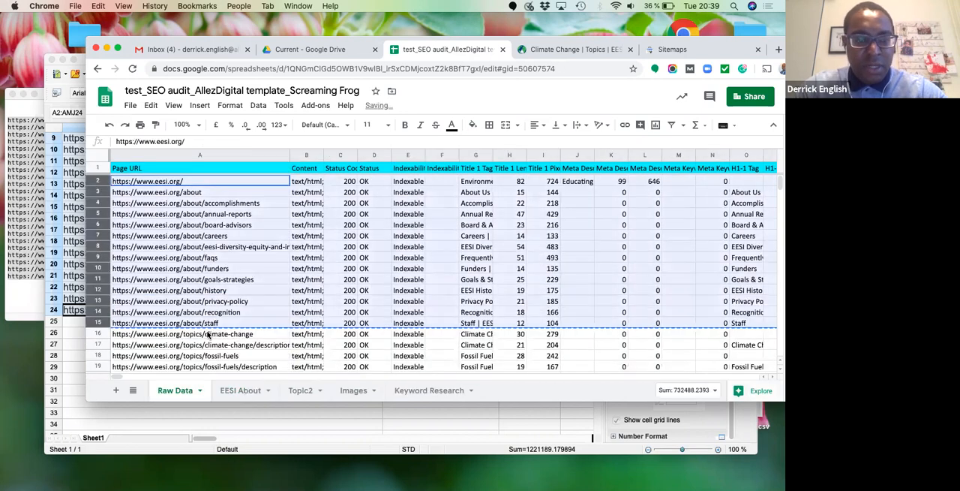
click(116, 333)
key(Down)
key(Down)
key(Down)
key(Down)
key(Down)
key(Down)
key(Down)
key(Down)
key(Down)
key(Down)
key(Down)
key(Down)
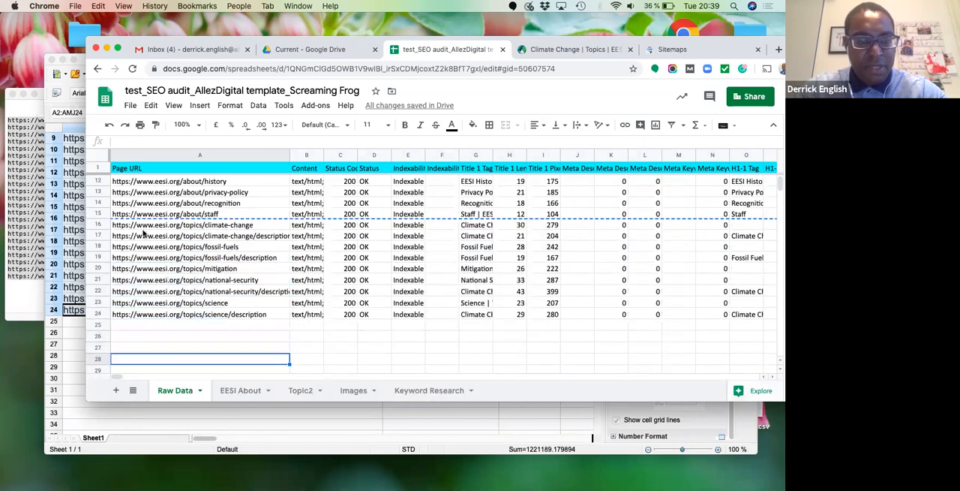
click(98, 225)
shift+click(100, 313)
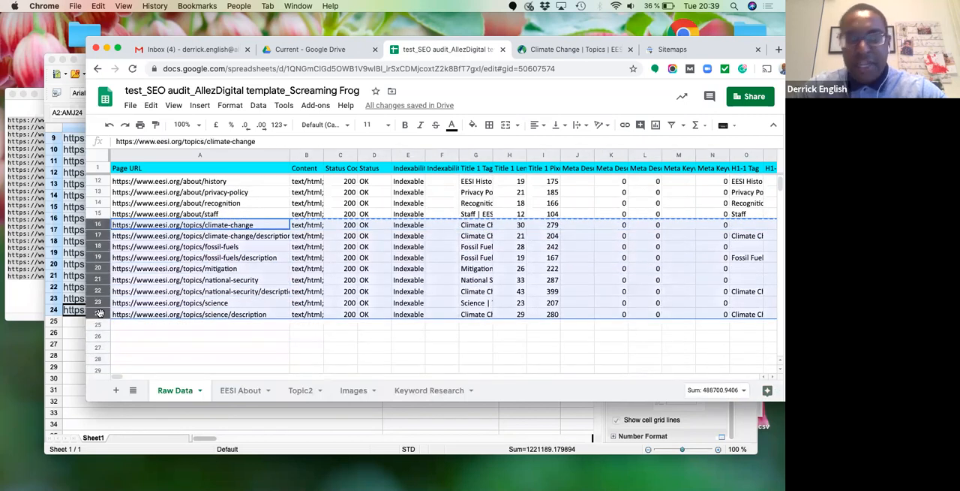
key(super+c)
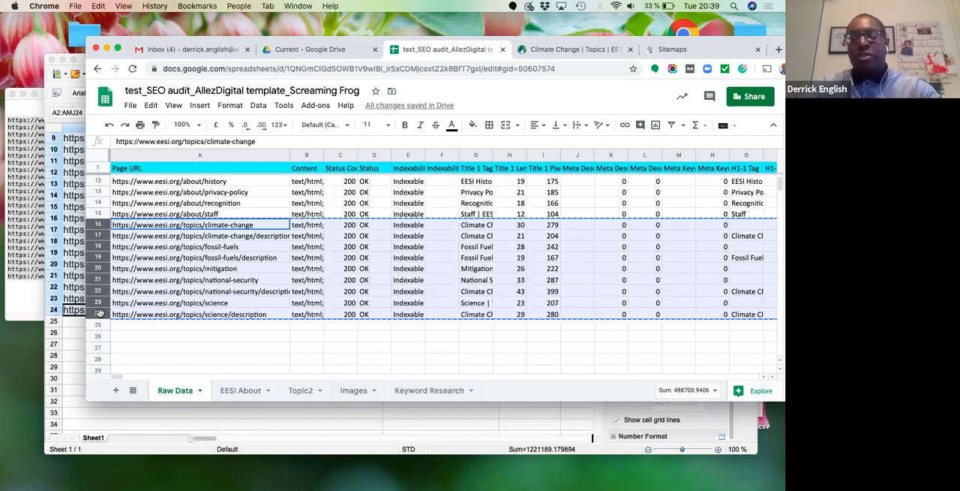
- Delete rows 2 to 12 of the Topic2 sheet and paste the copied /topics/ rows from cell A2
click(301, 391)
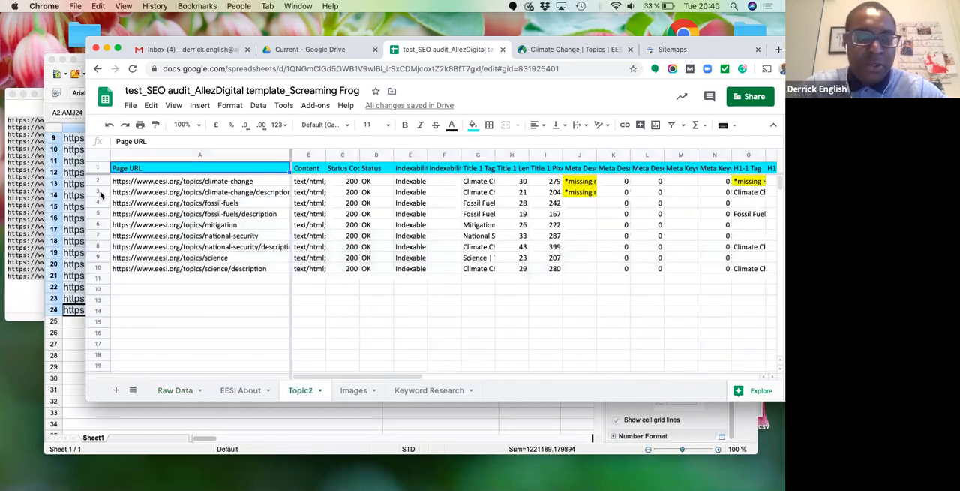
drag(98, 184, 100, 294)
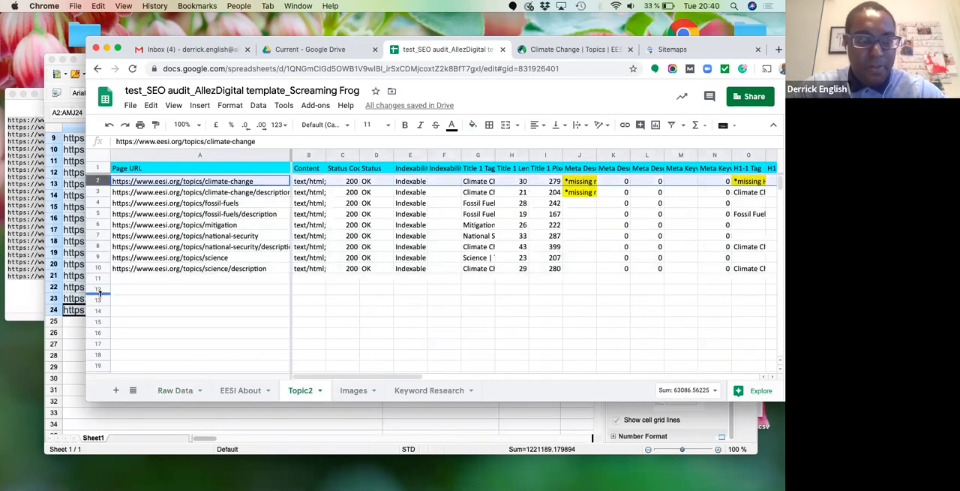
shift+click(98, 293)
right_click(161, 285)
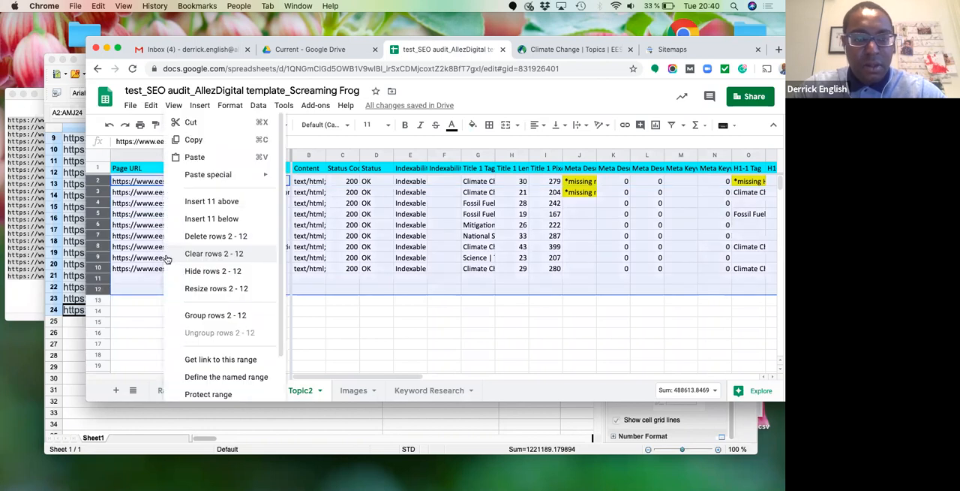
click(213, 237)
click(148, 184)
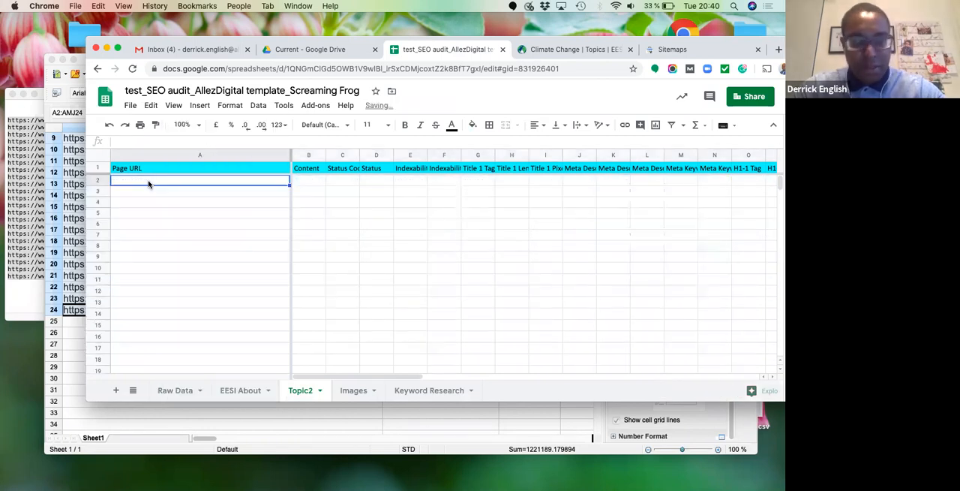
key(super+v)
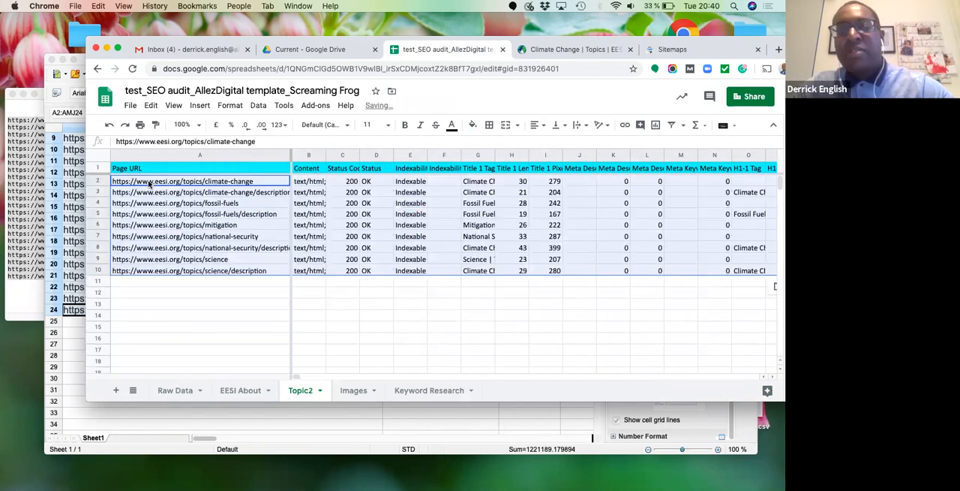
click(369, 214)
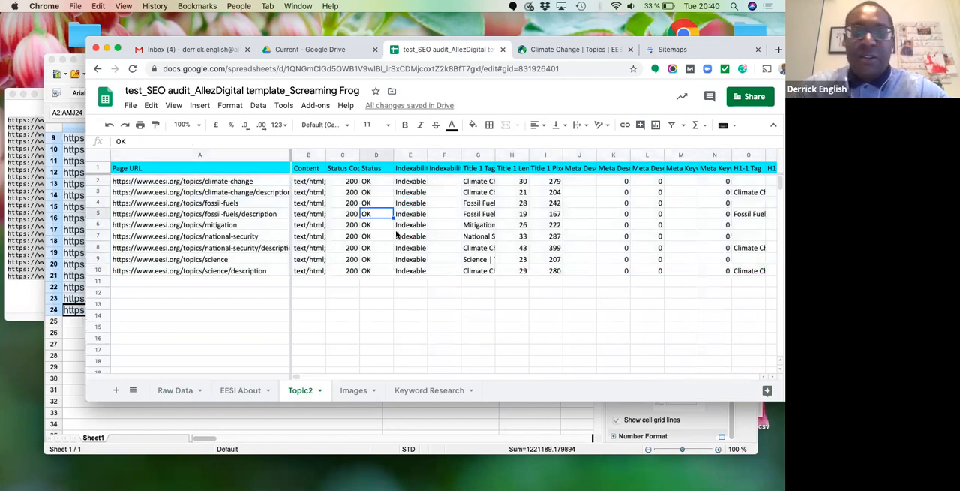
- Review the indexability, title tag and meta description columns of EESI About, including the recommended lengths in their headers
click(227, 392)
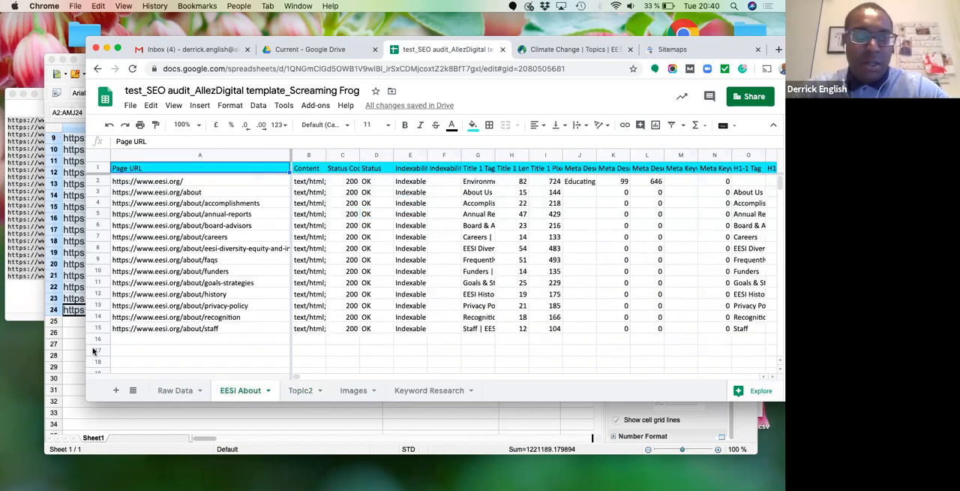
click(452, 237)
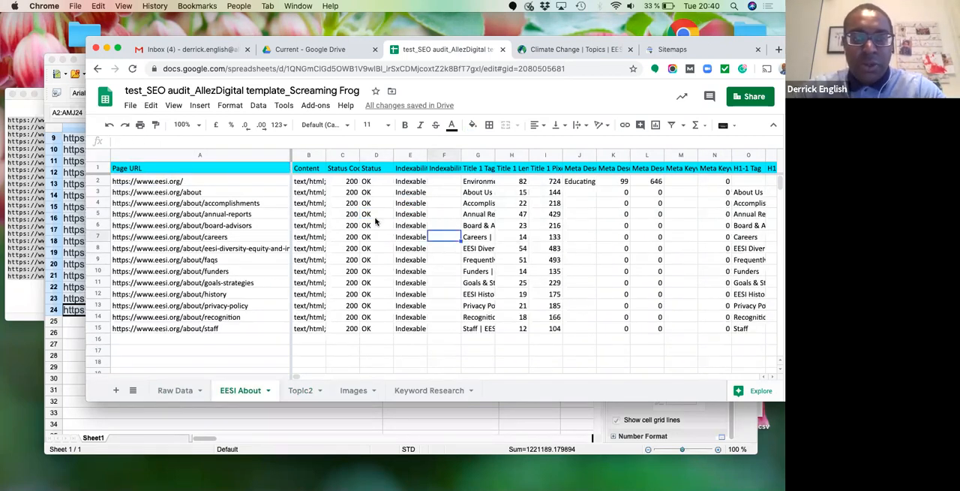
click(416, 183)
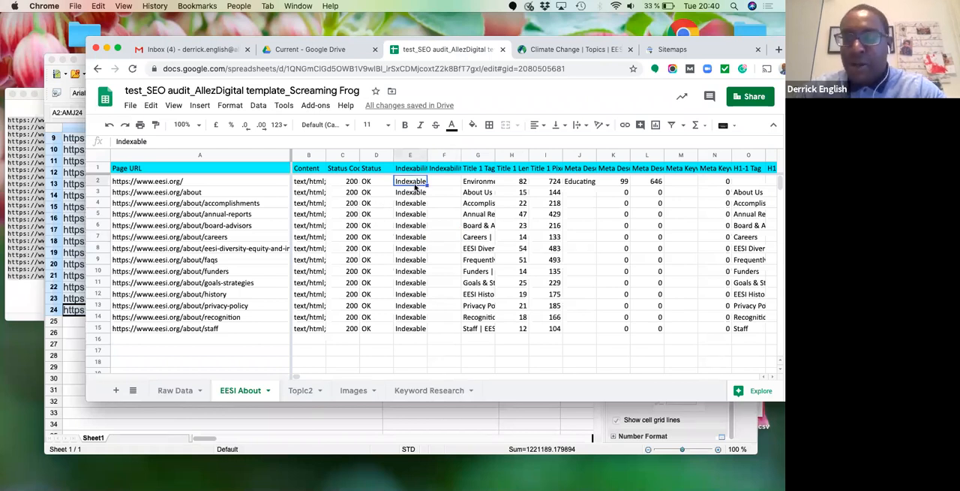
key(Right)
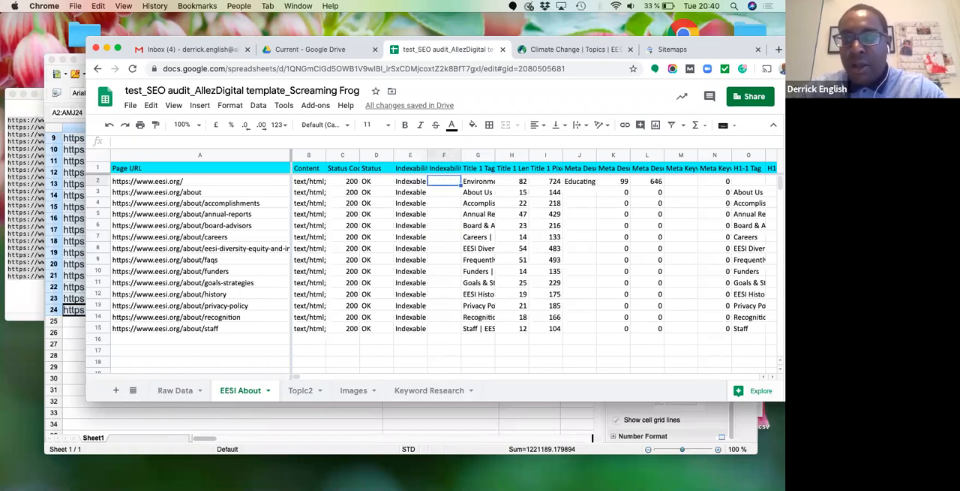
key(Right)
key(Right)
key(Right)
key(Left)
key(Up)
key(Right)
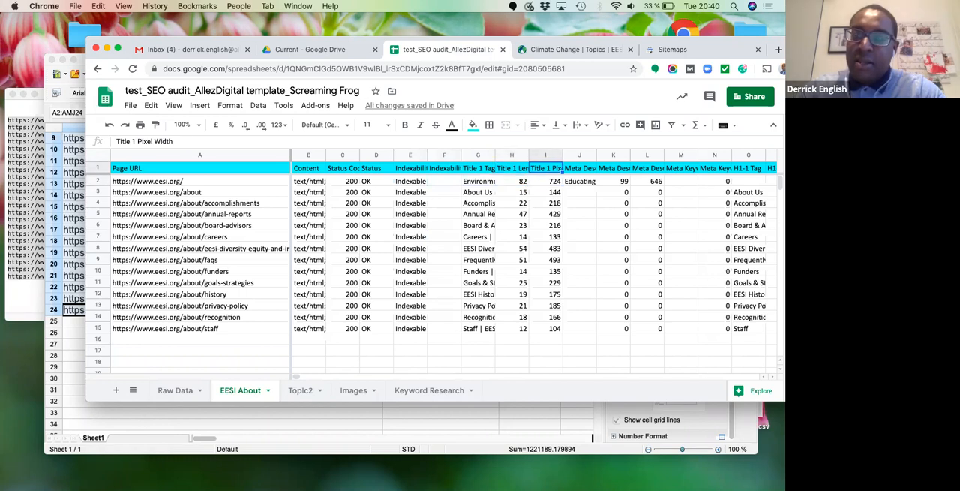
key(Right)
key(Left)
key(Left)
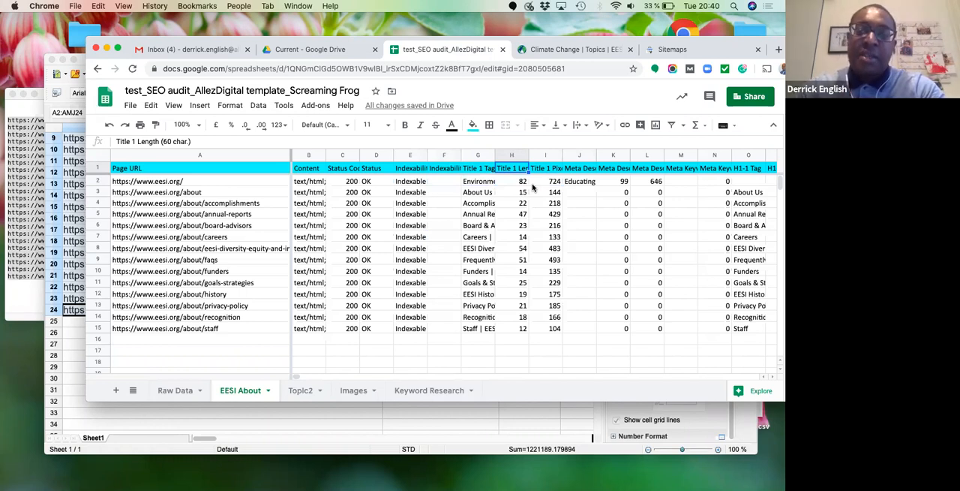
click(585, 167)
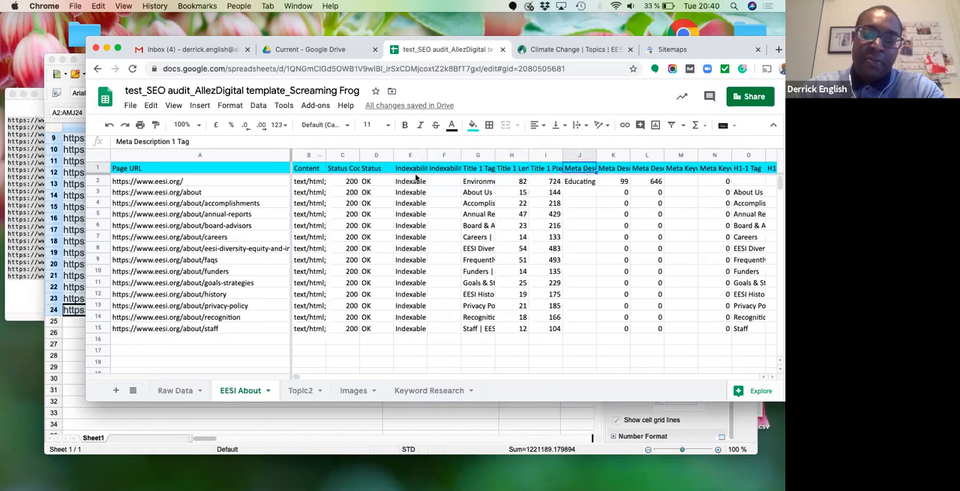
click(616, 168)
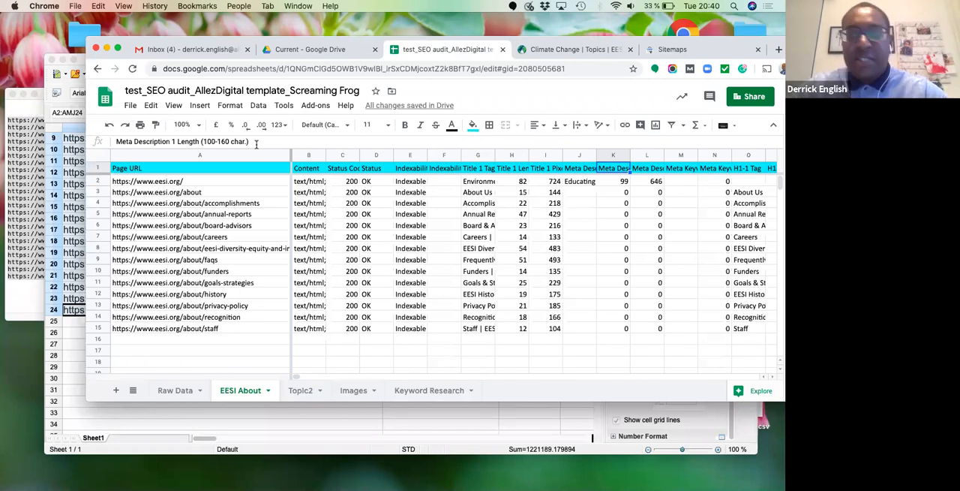
- Check the homepage's title length against the 60-character limit and fill its cell H2 with yellow
click(517, 170)
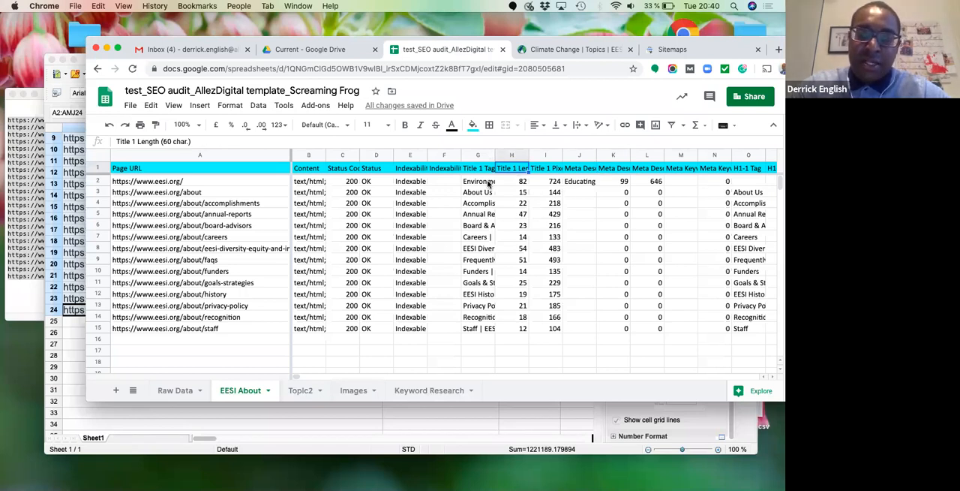
click(489, 183)
click(517, 182)
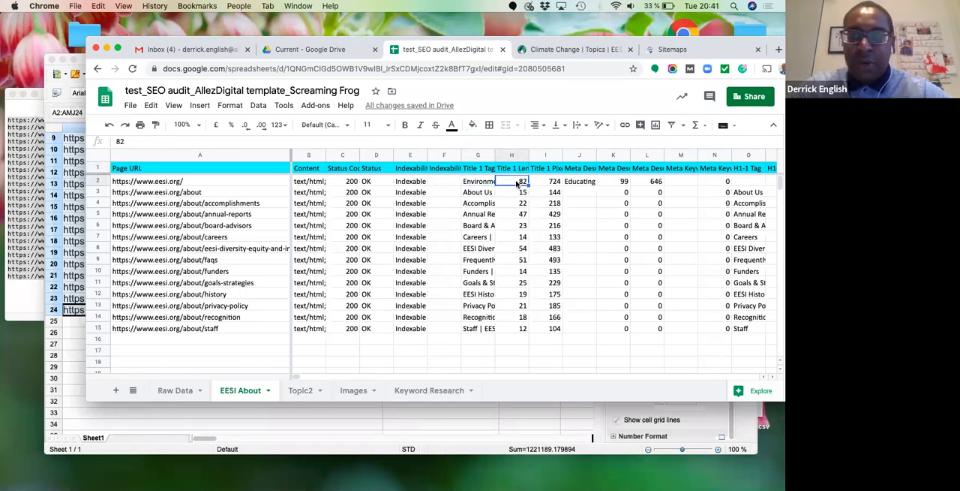
click(472, 125)
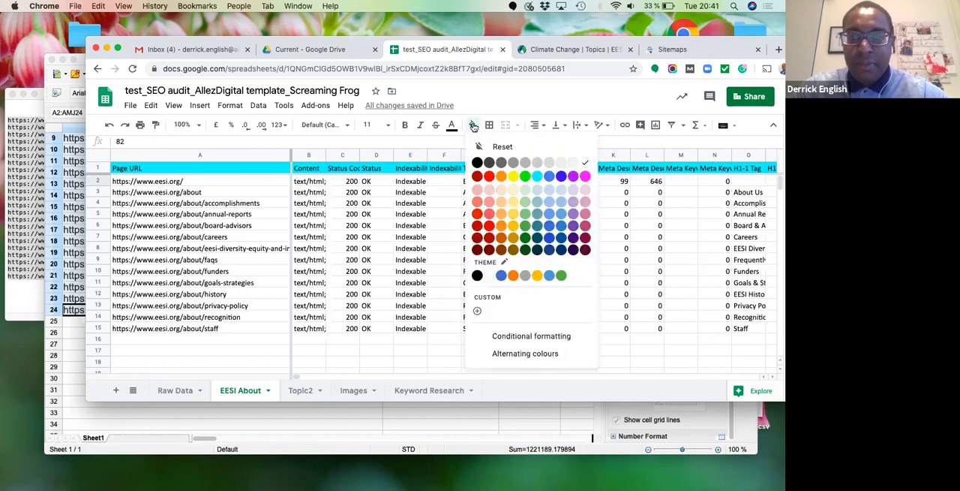
click(513, 176)
click(595, 207)
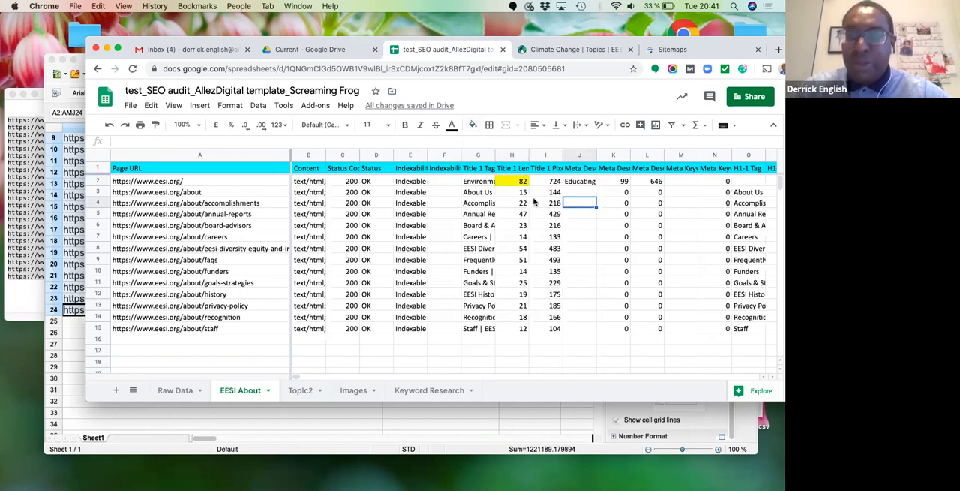
- Check the homepage's meta description length against the 100-160 character range and fill its cell K2 with yellow
click(587, 183)
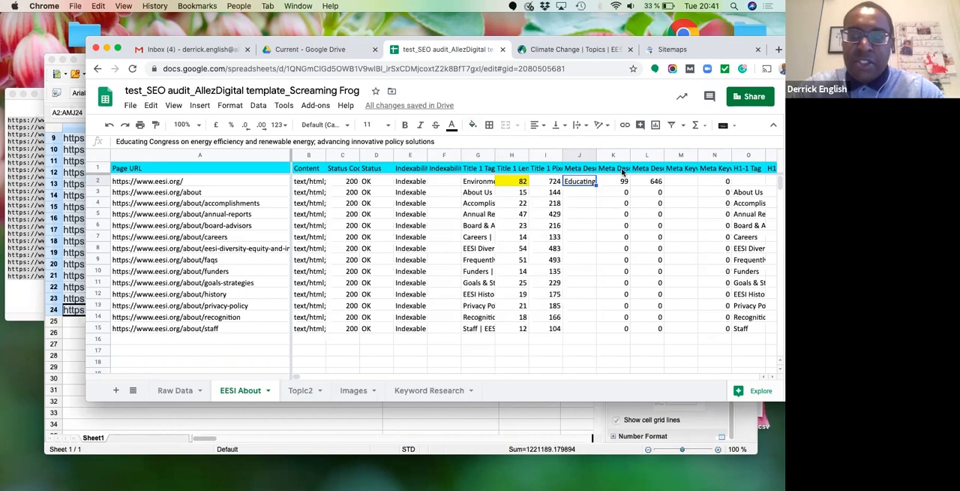
click(622, 169)
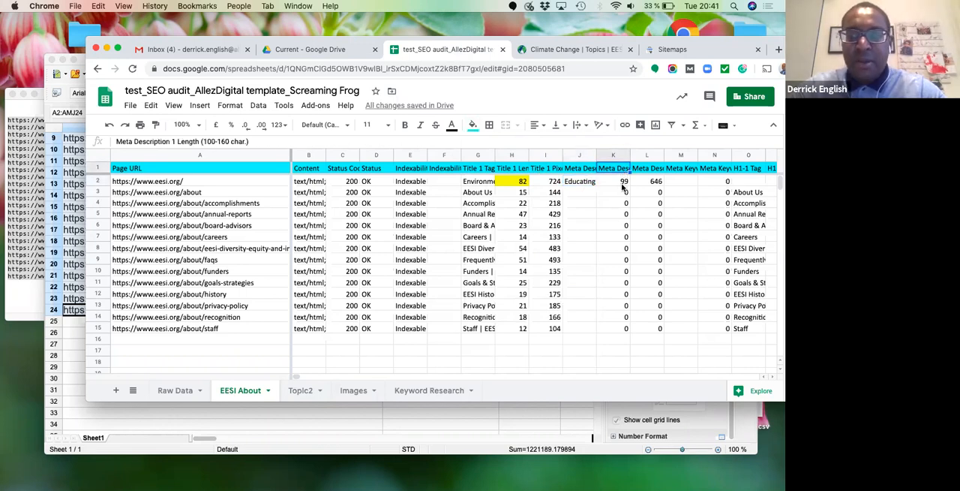
click(622, 184)
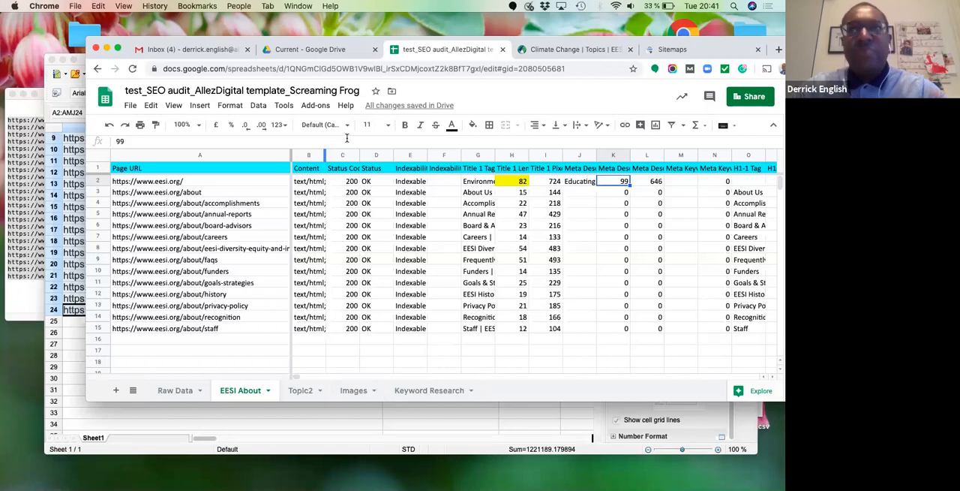
click(473, 126)
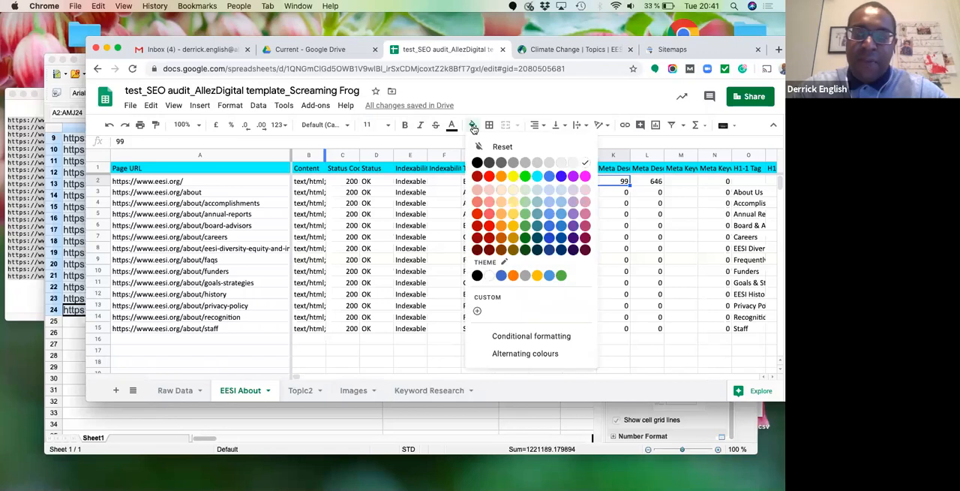
click(513, 178)
- Review the homepage's meta keyword and H1 tag cells in row 2 of EESI About
click(682, 180)
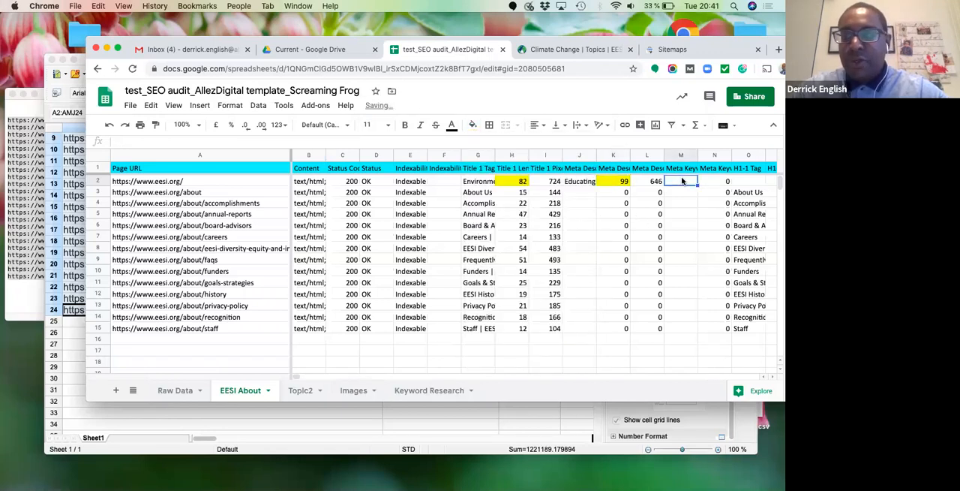
key(Right)
key(Right)
key(Right)
key(Right)
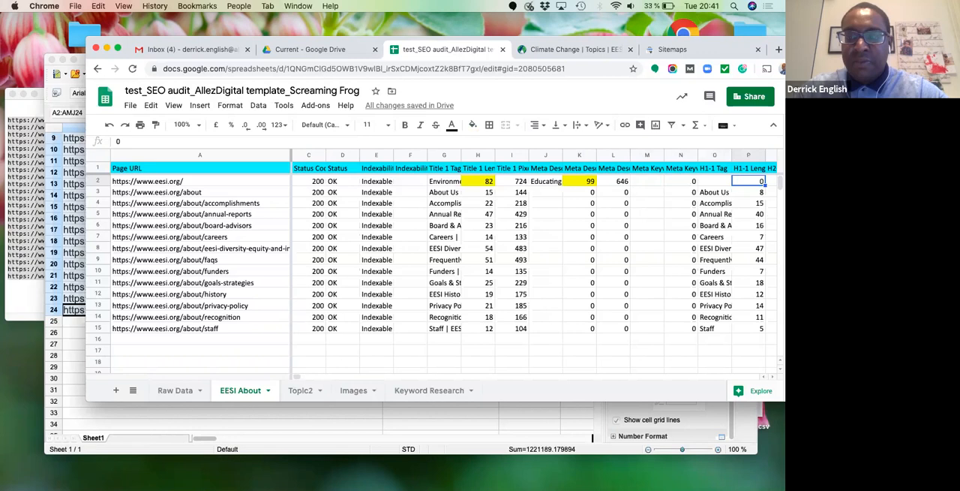
key(Left)
key(Left)
key(Left)
key(Right)
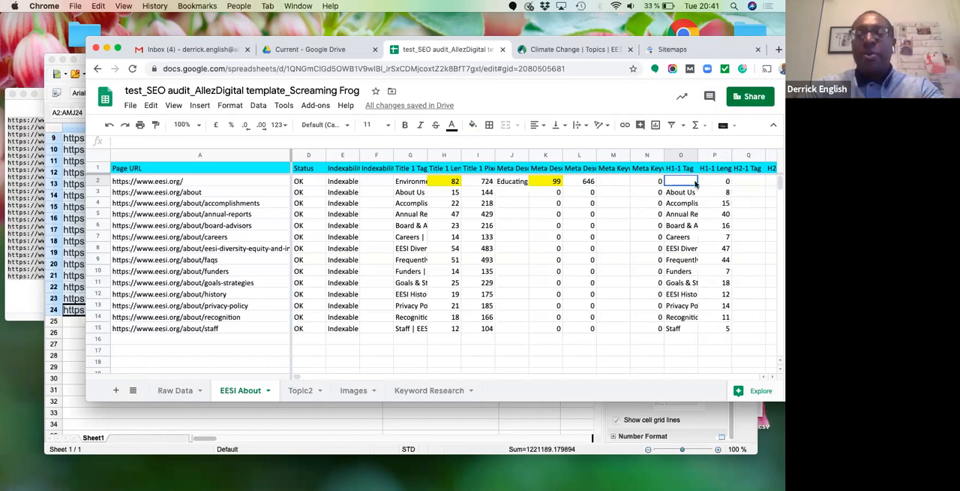
- Switch to the EESI website, go to its homepage and view the page source
click(568, 49)
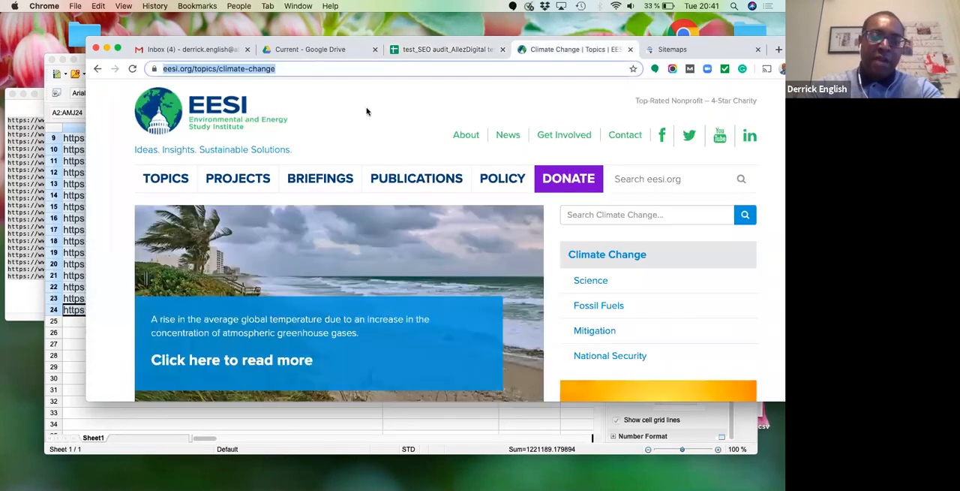
click(218, 112)
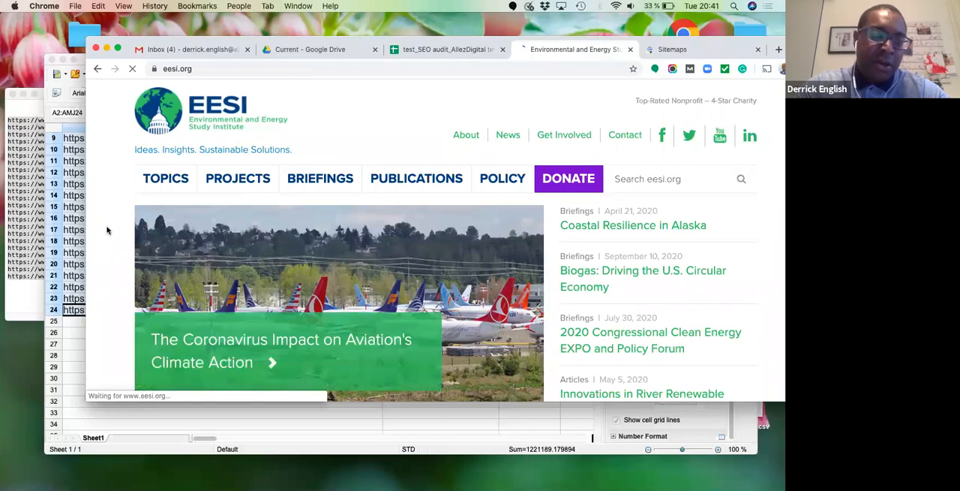
right_click(108, 229)
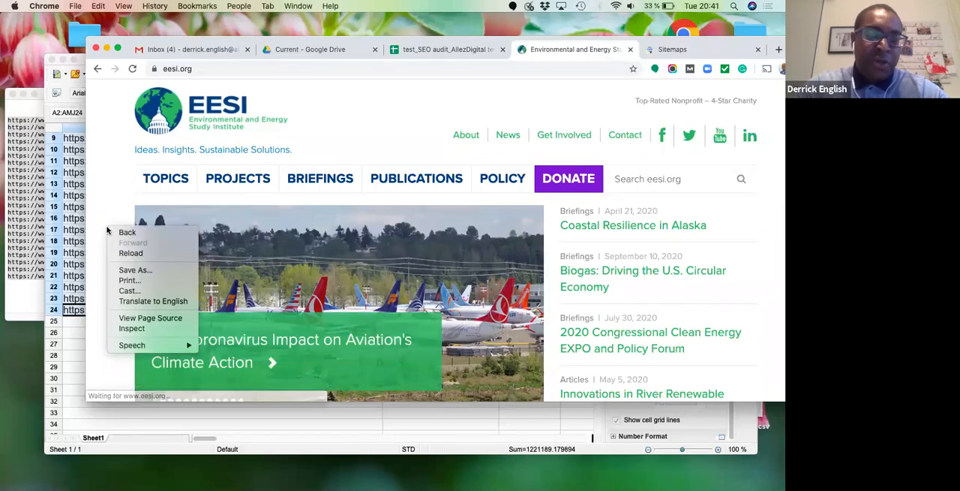
click(155, 319)
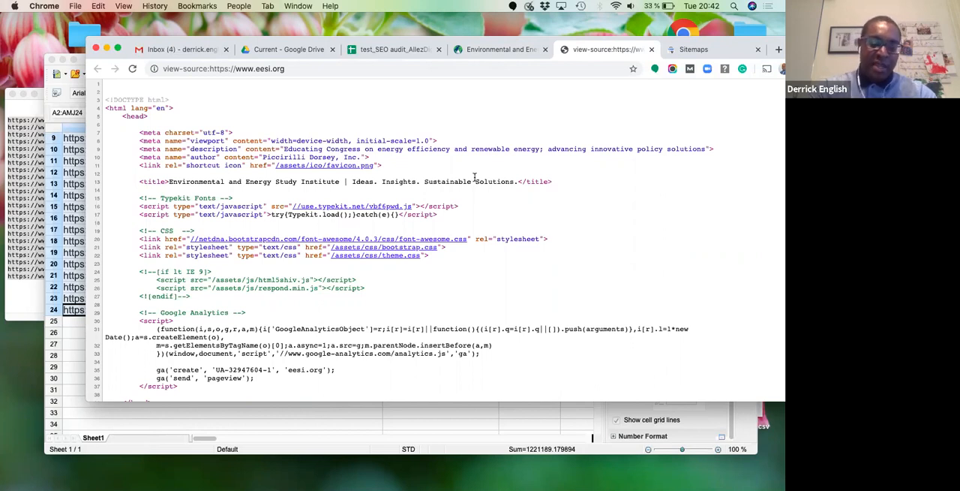
- Search the homepage's source code for "<tit" and "<desc" to check the title and description tags
key(super+f)
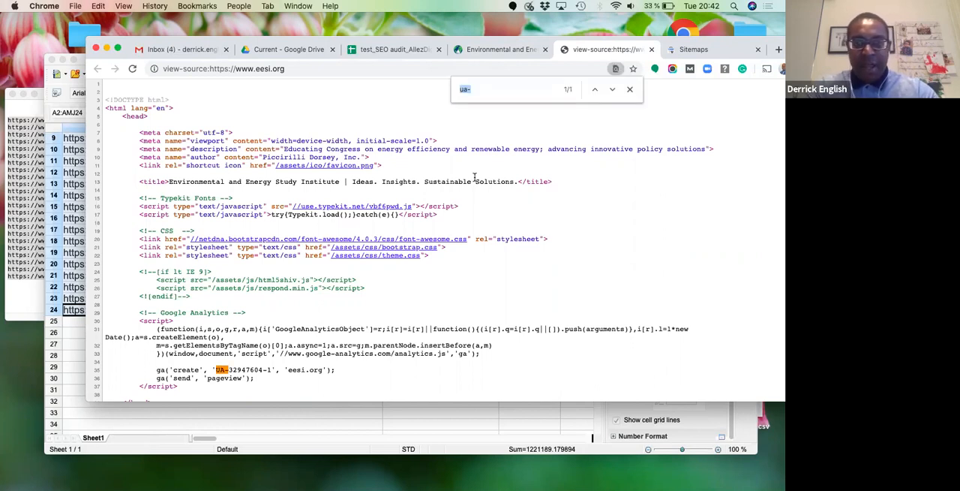
text(<tit)
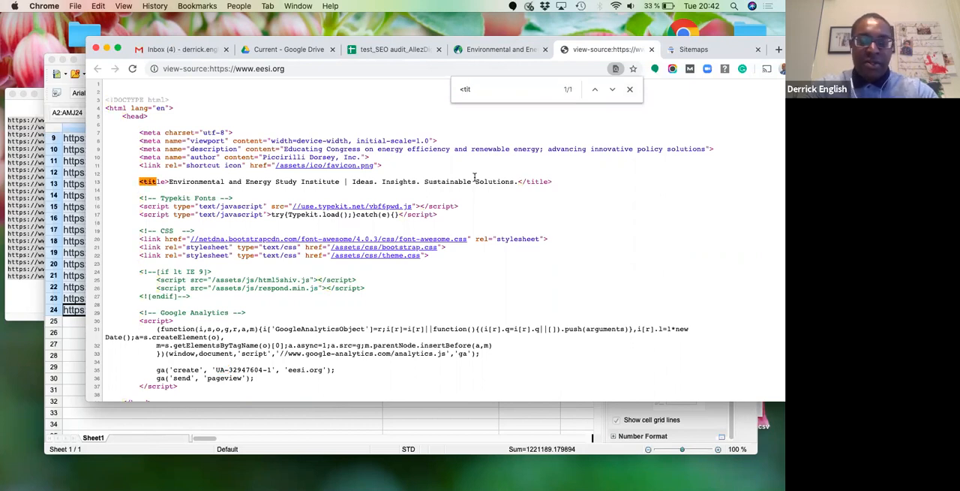
key(BackSpace)
key(BackSpace)
key(BackSpace)
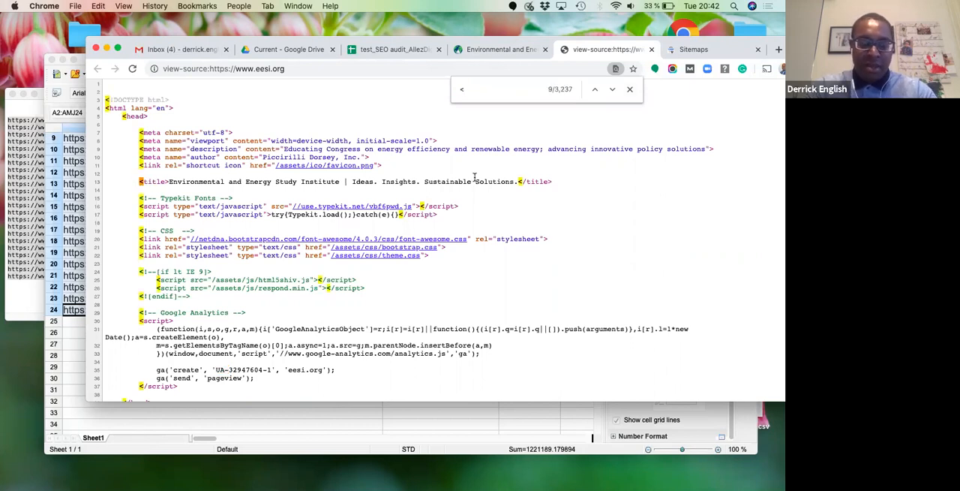
text(desc)
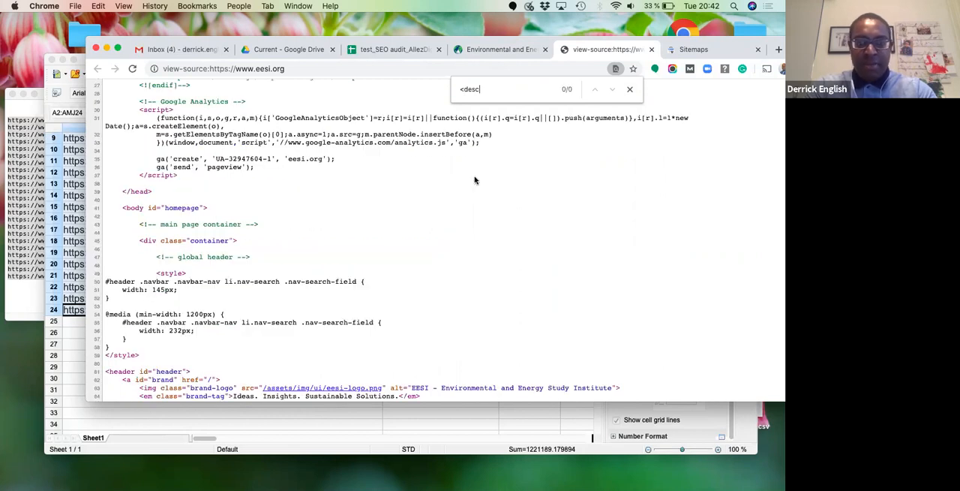
- Search the homepage's source code for the heading tags "<h1", "<h2" and "<h3"
key(BackSpace)
key(BackSpace)
key(BackSpace)
key(BackSpace)
text(h1)
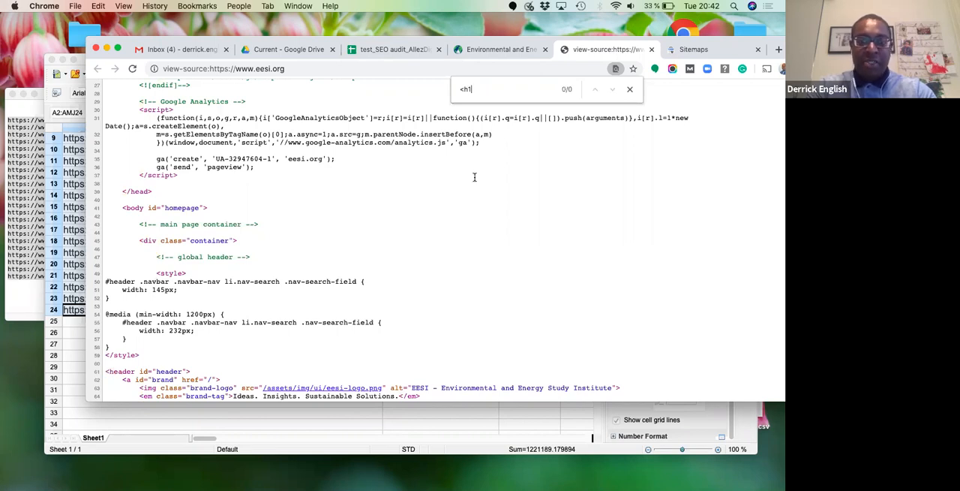
key(BackSpace)
text(2)
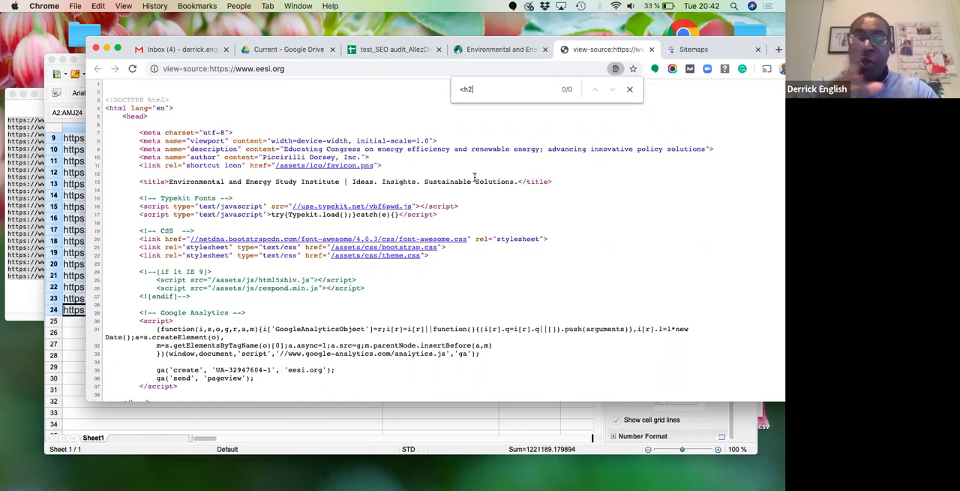
key(BackSpace)
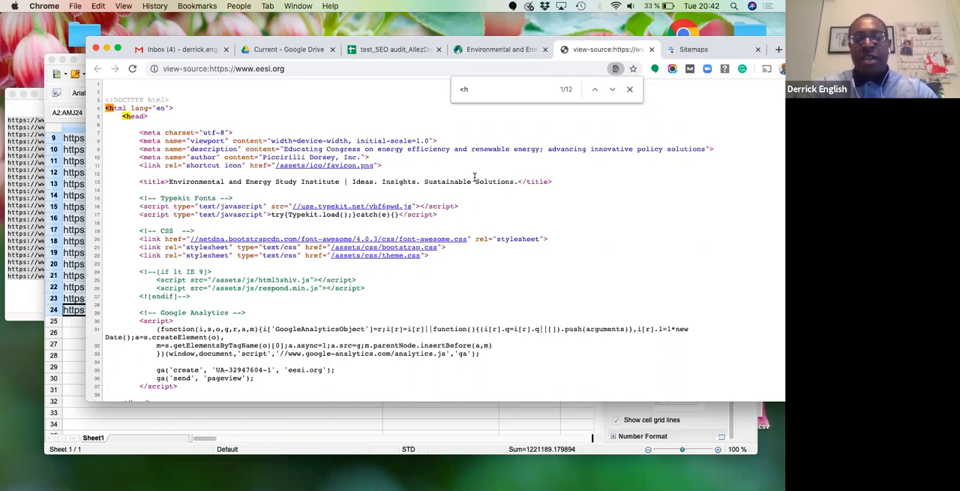
text(1)
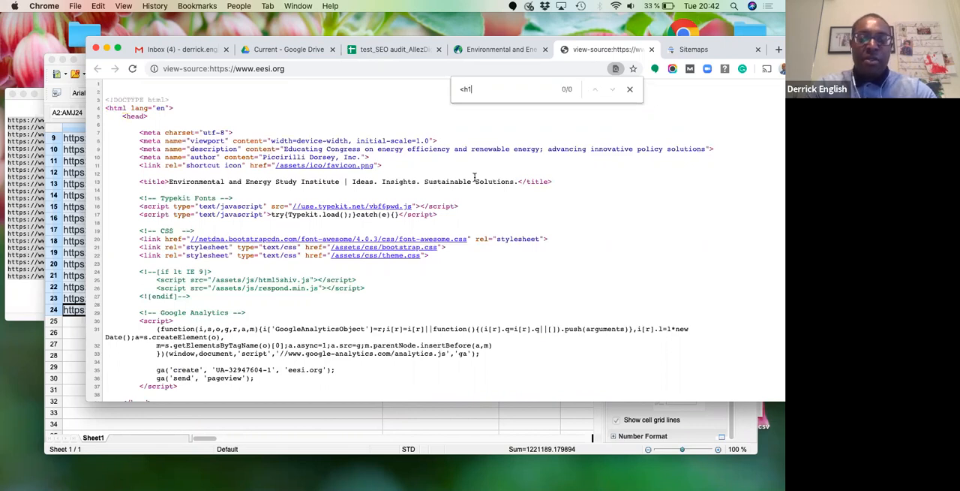
key(BackSpace)
text(2)
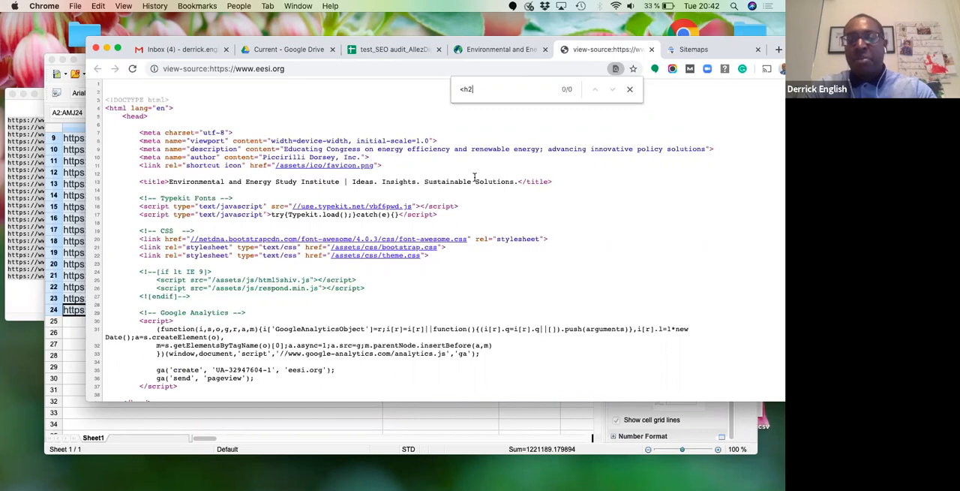
key(BackSpace)
text(3)
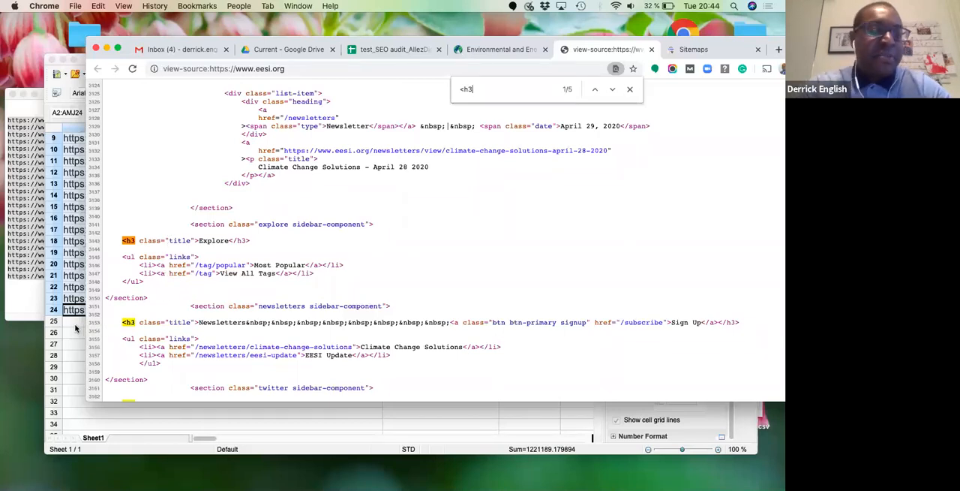
- Return to the SEO audit spreadsheet and enter "*missing h1 tag" in the homepage's H1-1 Tag cell O2
click(401, 51)
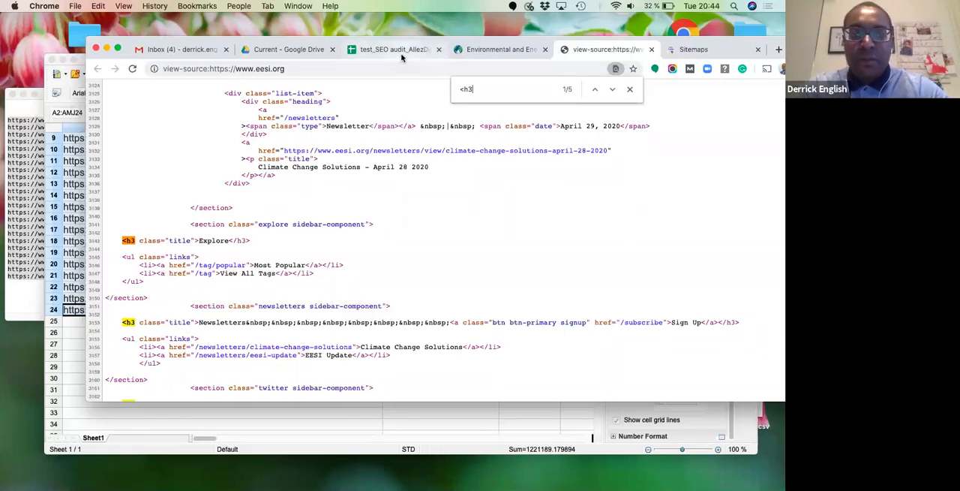
click(658, 195)
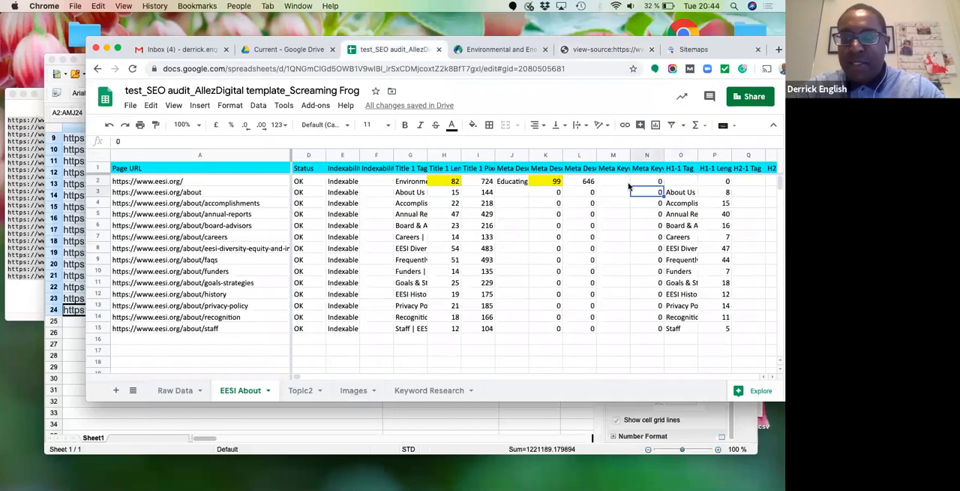
click(674, 183)
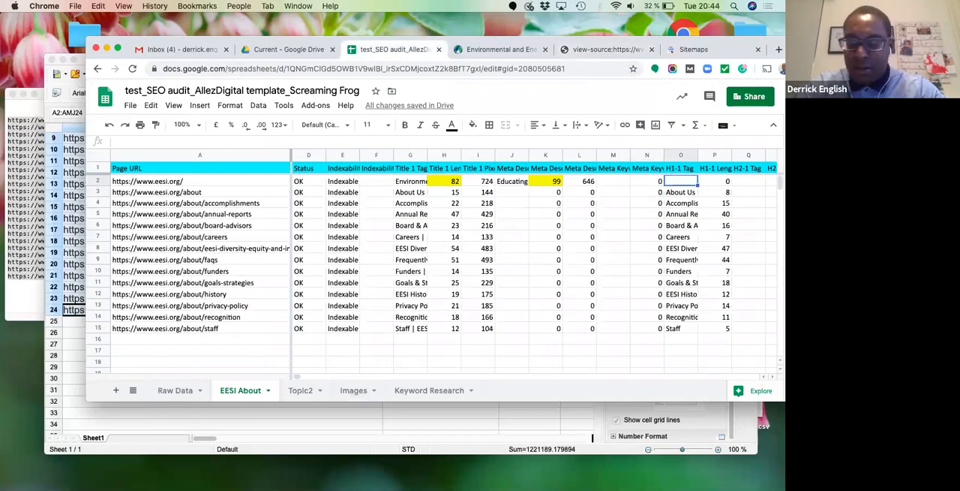
text(*missing)
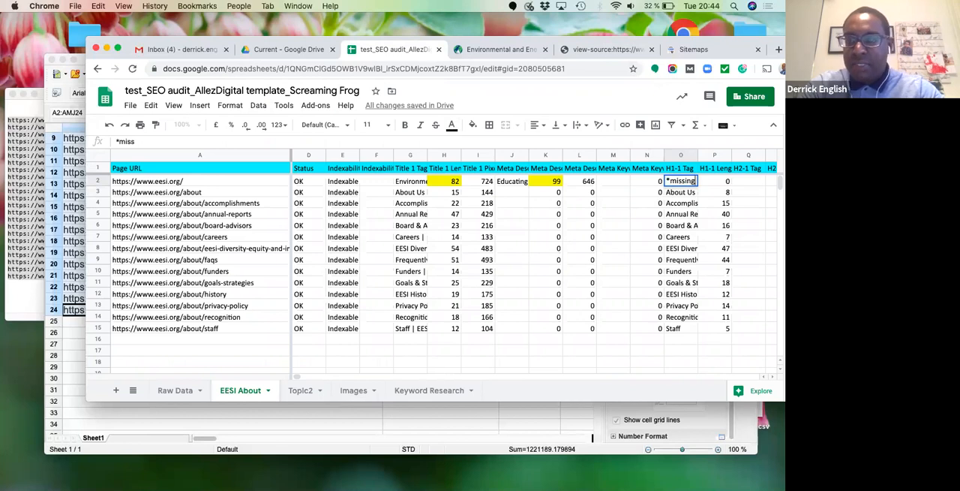
text( h1 tag)
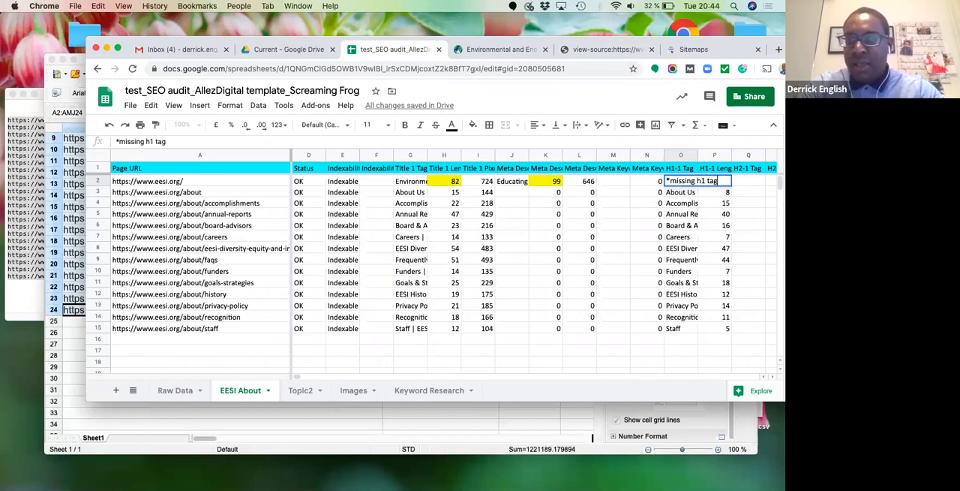
key(Return)
key(Up)
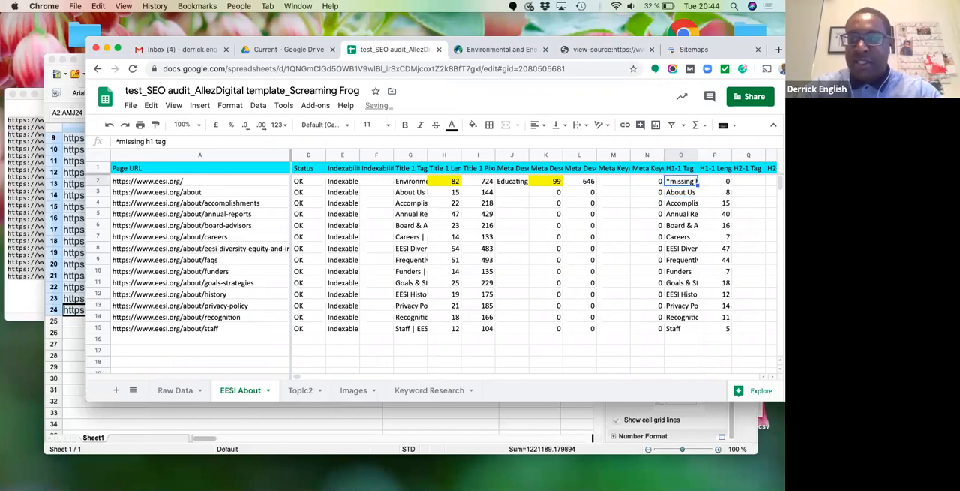
- Fill the homepage's H1-1 Tag cell O2 with yellow
key(Right)
key(Right)
key(Left)
key(Left)
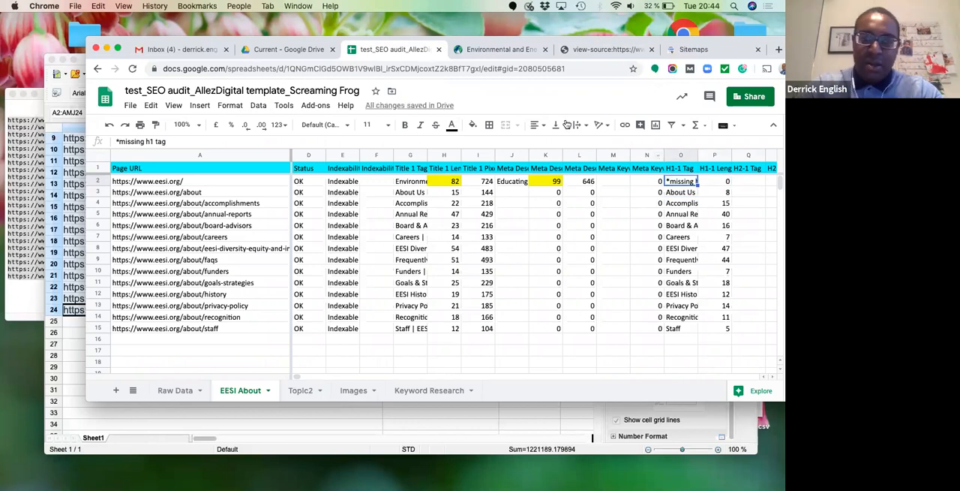
click(473, 125)
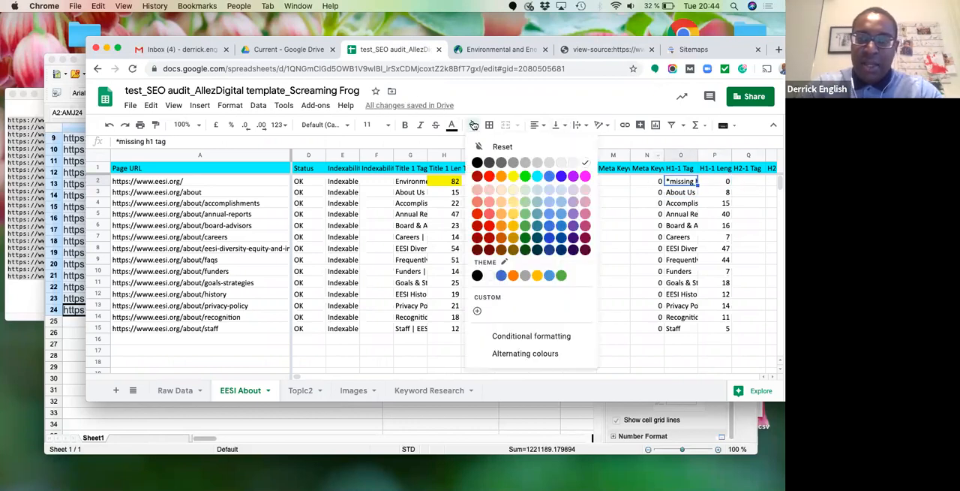
click(513, 176)
- Enter "*missing h2 tags; skips directly to h3 tags" in the homepage's H2-1 Tag cell Q2
click(739, 185)
scroll(760, 158, right, 3)
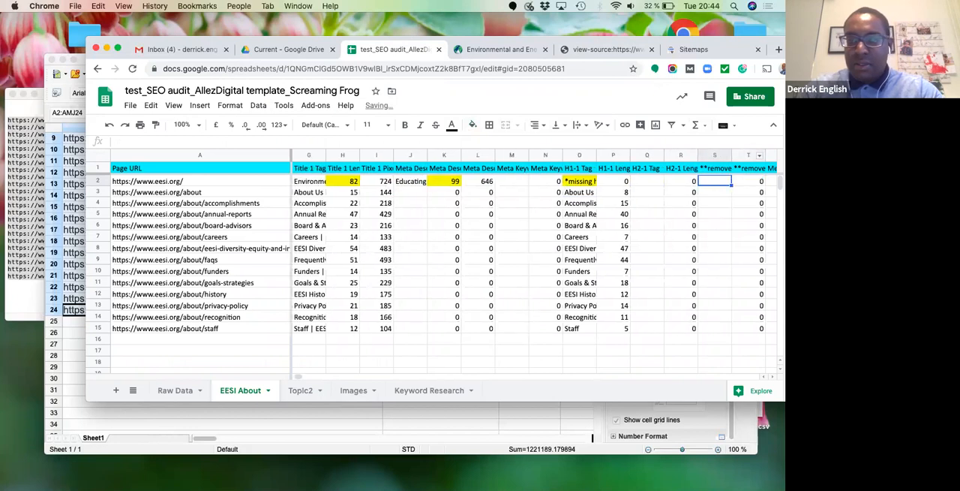
click(298, 140)
text(*m)
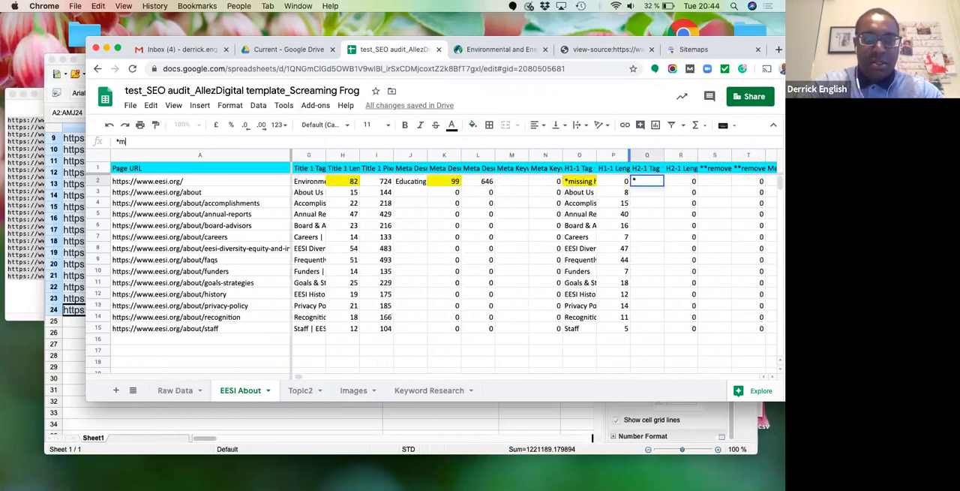
text(issing h2 tags)
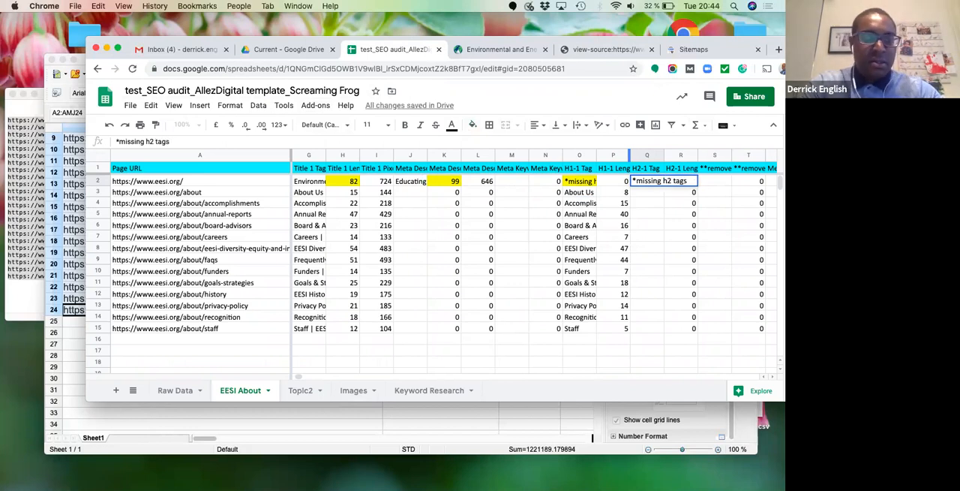
text(;)
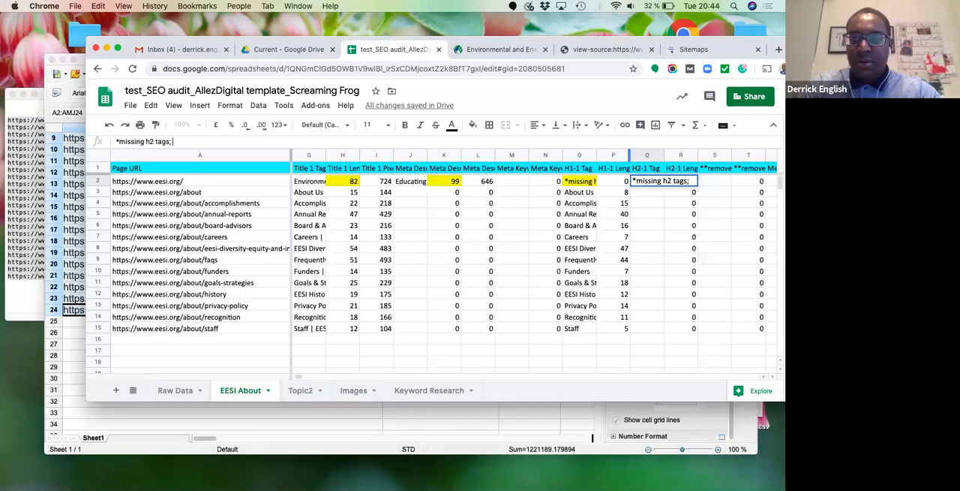
text( skips directly to h3 tags)
key(Return)
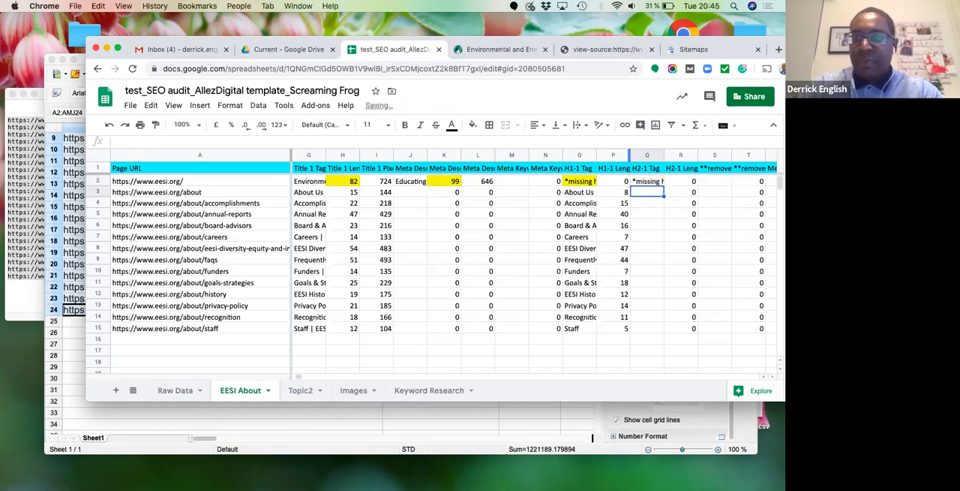
key(Up)
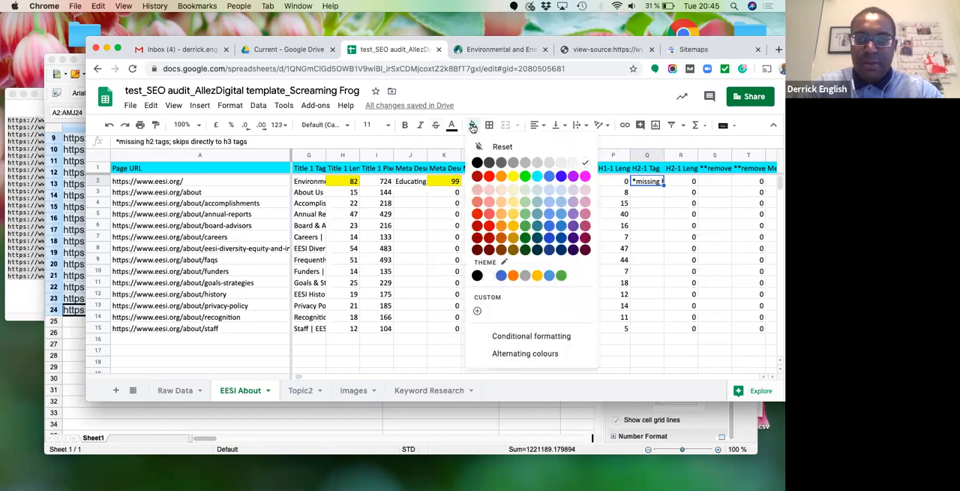
- Fill the homepage's H2-1 Tag cell Q2 with yellow
click(514, 176)
key(Right)
key(Right)
key(Right)
key(Right)
key(Right)
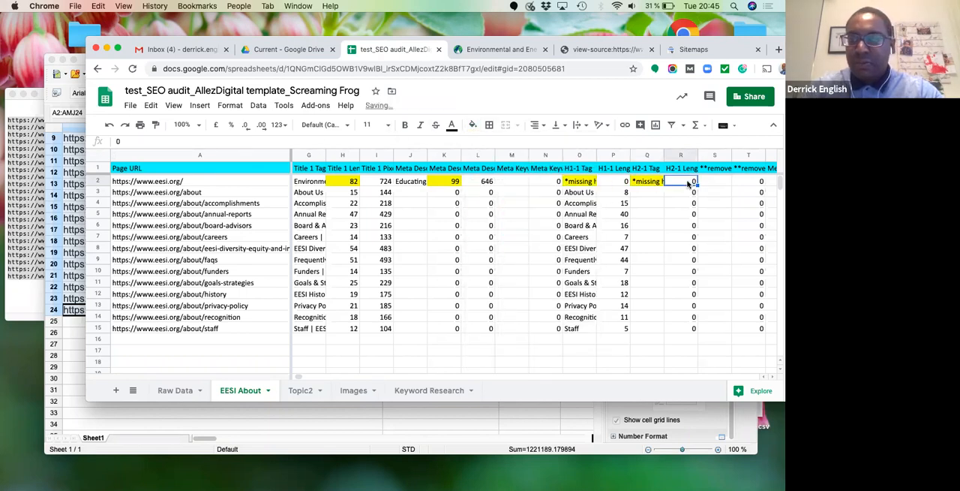
- Review the homepage's remaining columns up to Word Count and compare the word counts of the first About pages
key(Right)
key(Right)
key(Right)
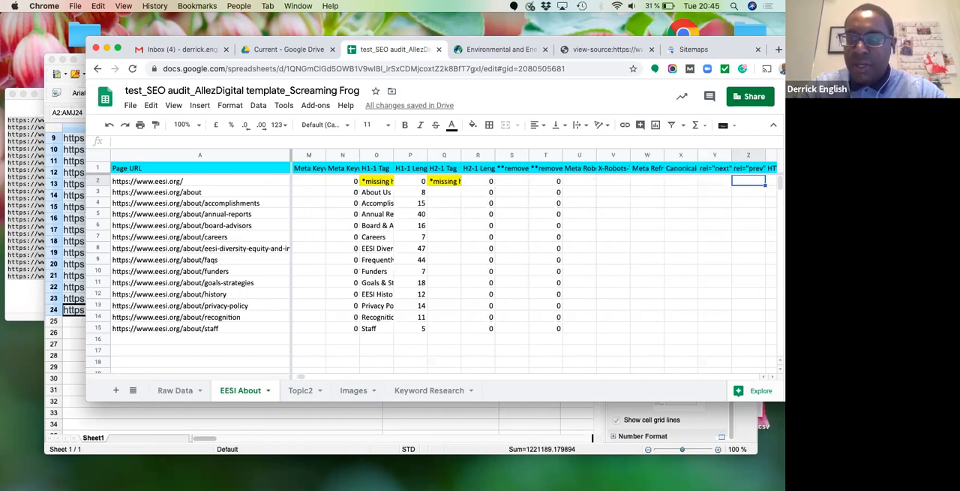
key(Right)
key(Right)
key(Right)
key(Right)
key(Right)
key(Right)
key(Right)
key(Right)
key(Right)
key(Left)
key(Left)
key(Left)
key(Left)
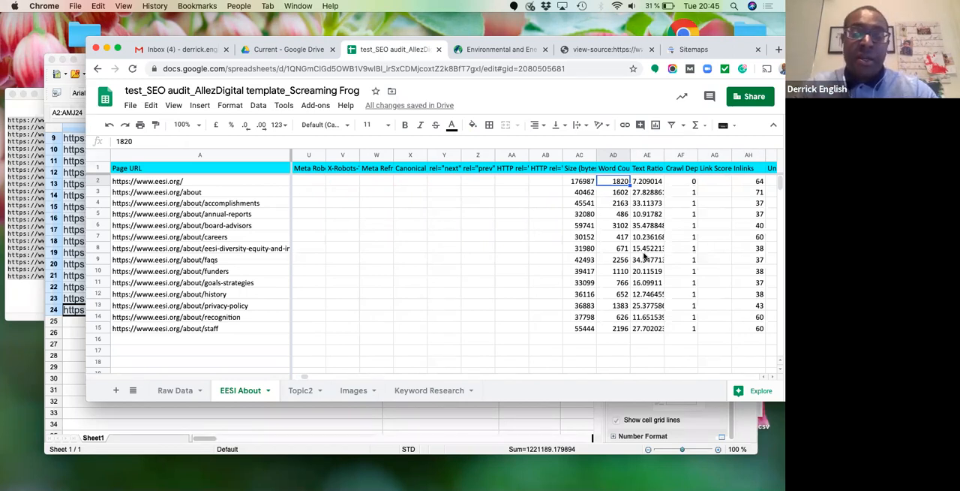
key(Up)
key(Down)
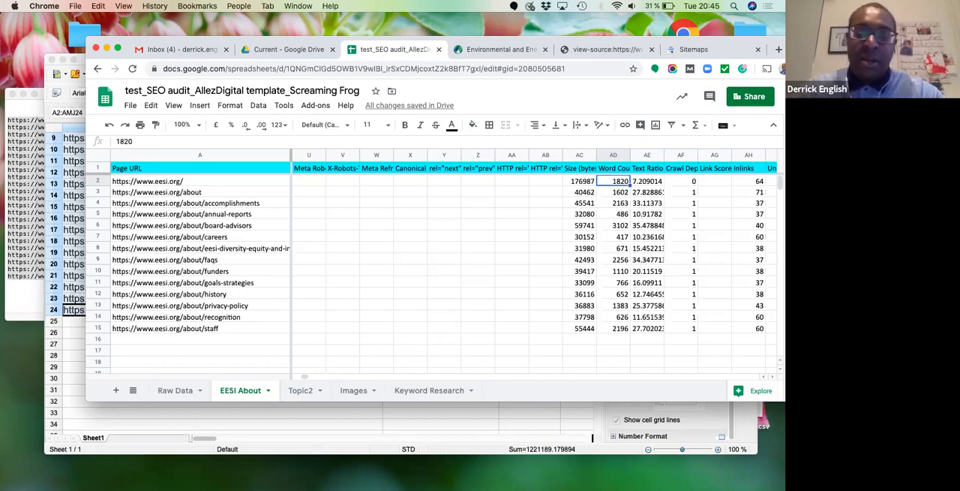
key(Down)
key(Down)
key(Down)
key(Down)
key(Down)
key(Down)
key(Up)
key(Up)
key(Up)
key(Up)
key(Up)
key(Up)
- Review the homepage's crawl depth, inlink, outlink, external link, hash and response time columns
key(Right)
key(Right)
key(Right)
key(Right)
key(Right)
key(Right)
key(Right)
key(Right)
key(Right)
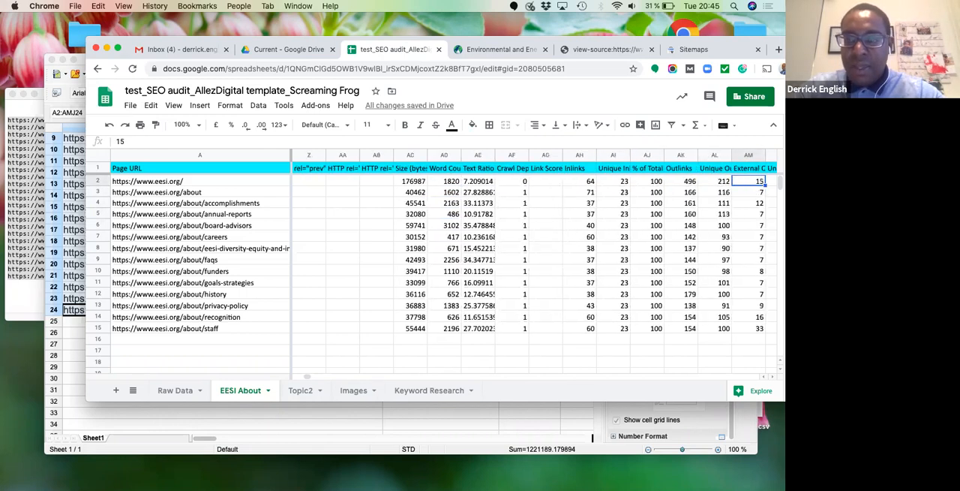
key(Right)
key(Right)
key(Right)
key(Right)
key(Right)
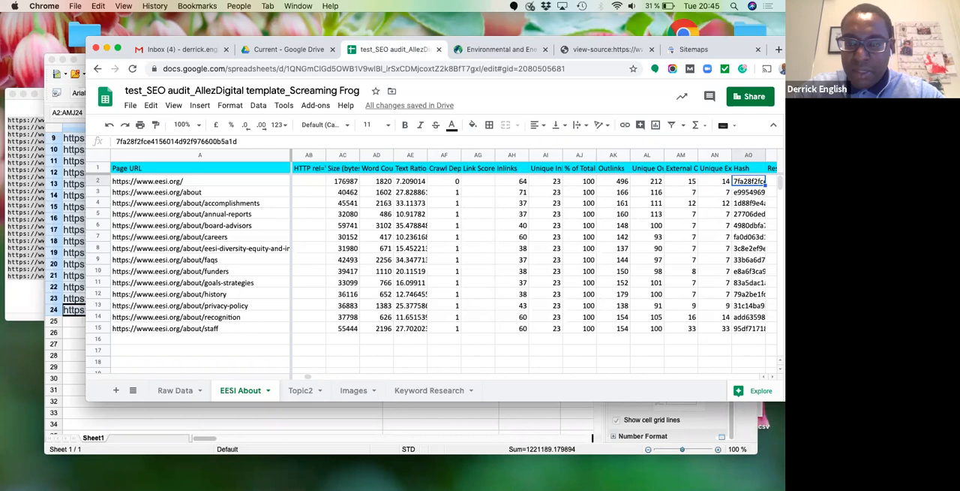
key(Left)
key(Left)
key(Left)
key(Left)
key(Left)
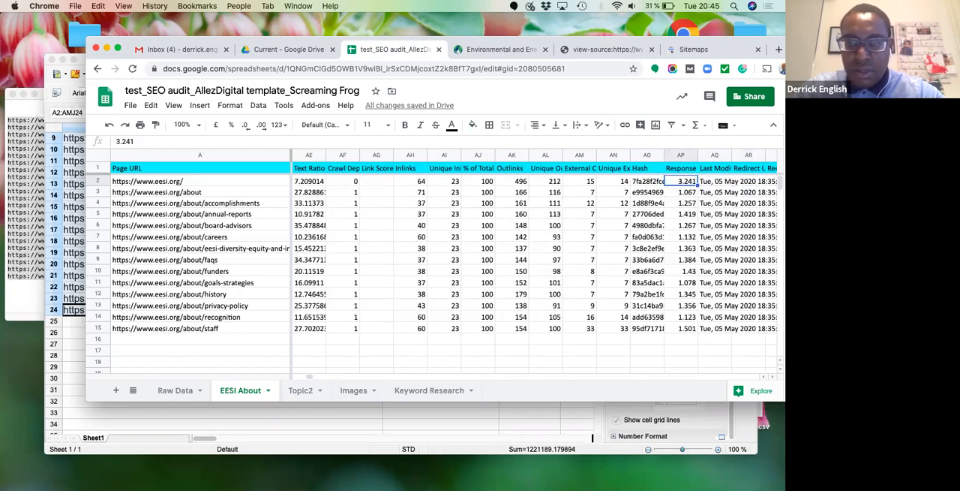
key(Right)
key(Right)
key(Right)
key(Right)
key(Right)
key(Right)
key(Right)
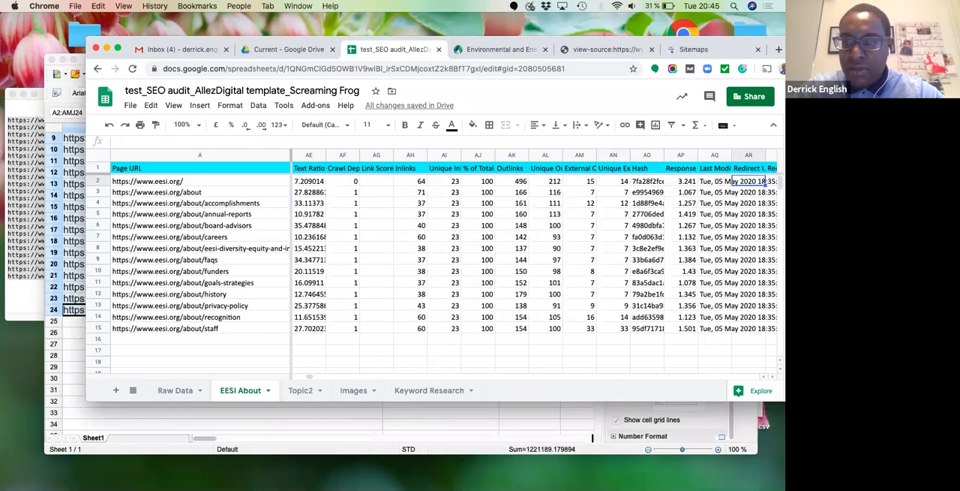
key(Left)
key(Left)
key(Left)
key(Left)
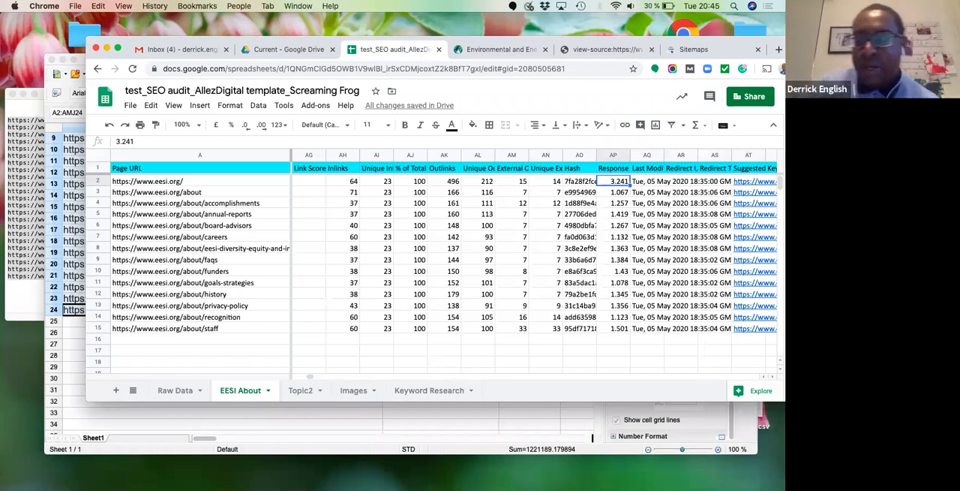
- Examine the homepage's Last Modified and redirect columns and the columns leading up to Keyword
key(Right)
key(Right)
key(Right)
key(Right)
key(Right)
key(Right)
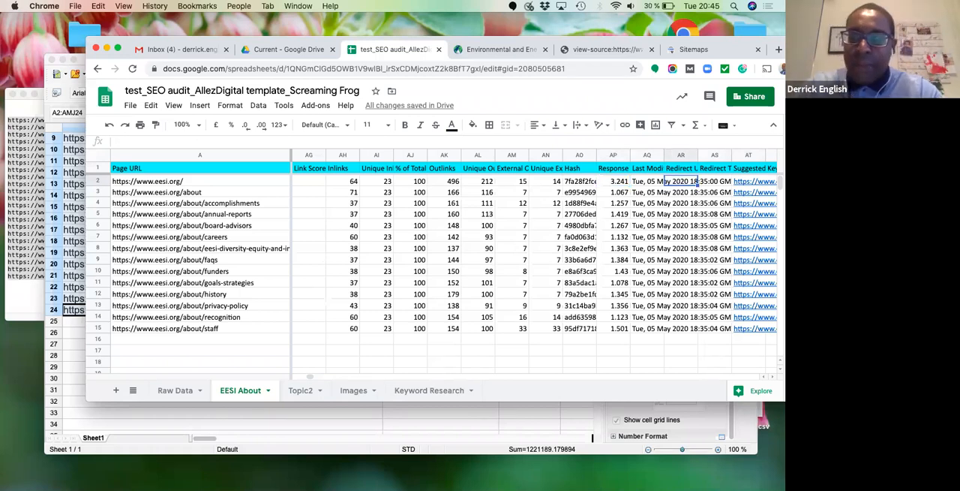
key(Right)
key(Left)
key(Left)
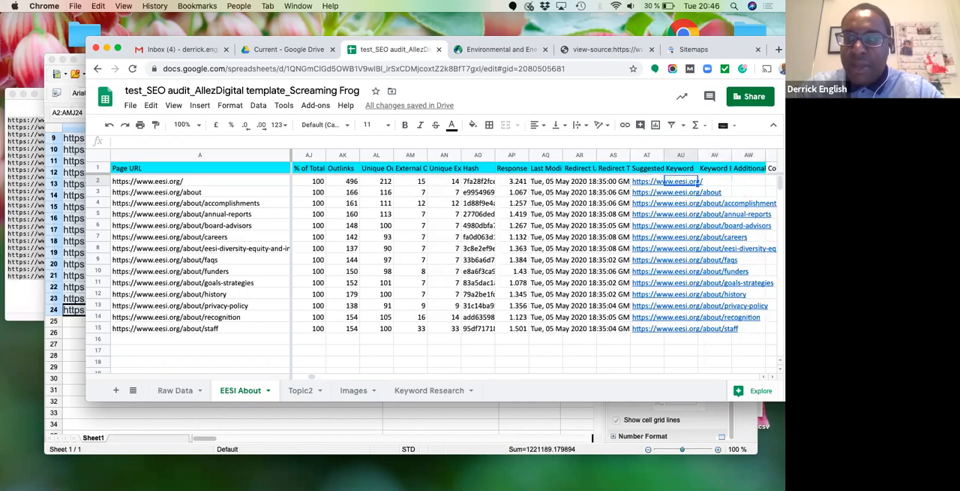
key(Left)
key(Left)
key(Left)
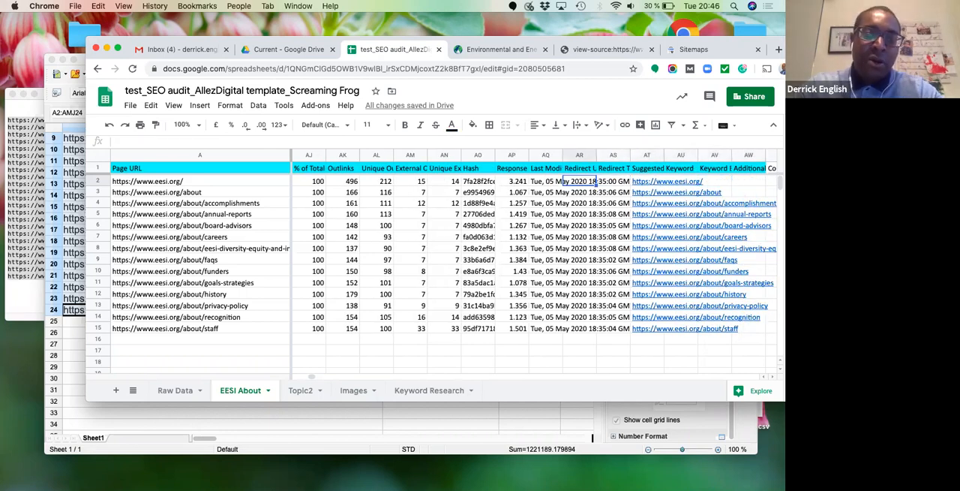
key(Right)
key(Right)
key(Right)
- Read the Keyword and "Keyword Exist in Title Tag, Meta Tag and H1 Tag" column headers
key(Up)
key(Right)
key(Right)
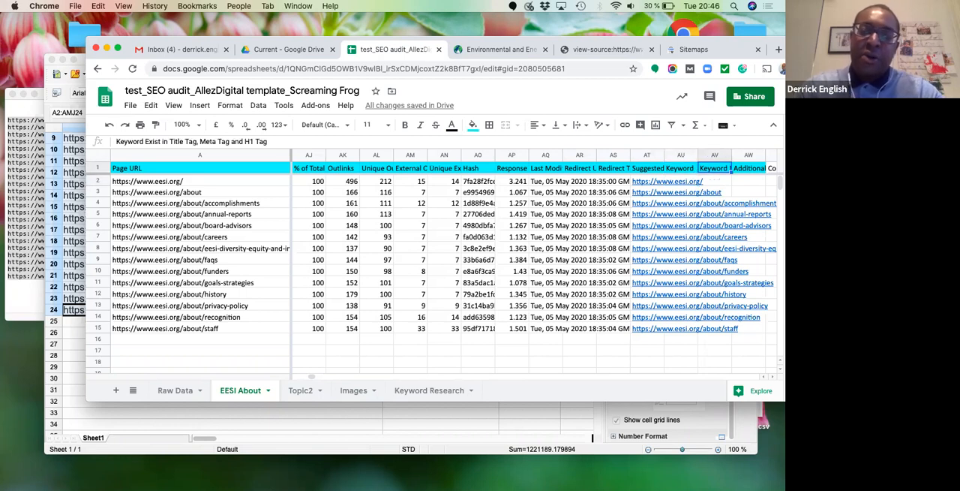
key(Left)
key(Left)
key(Left)
key(Right)
key(Right)
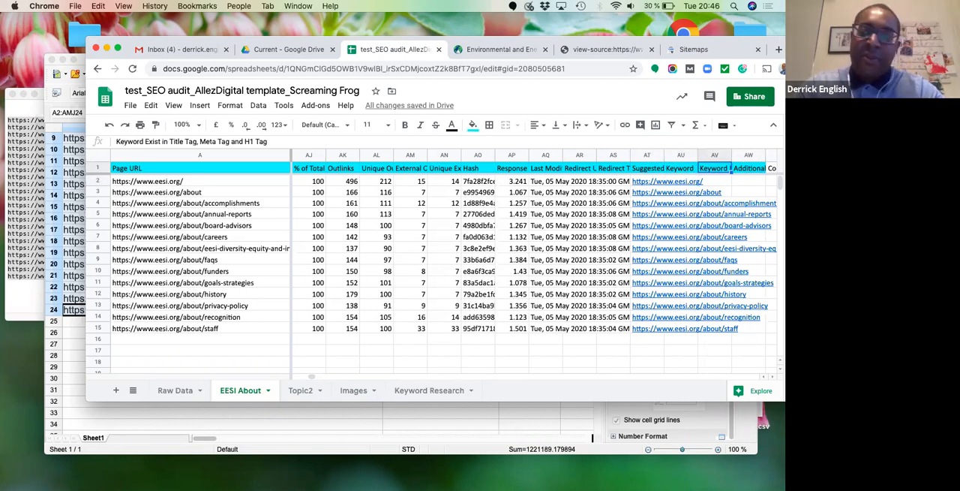
key(Left)
key(Down)
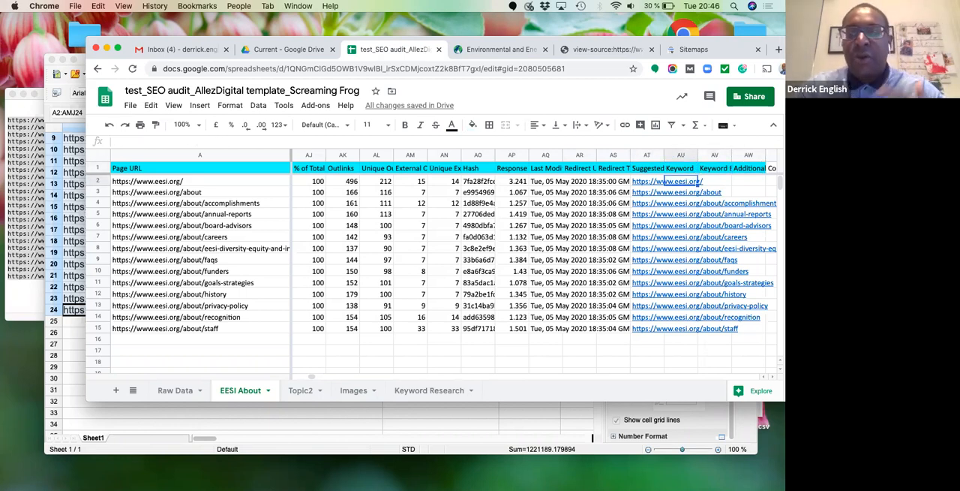
key(Left)
key(Right)
key(Up)
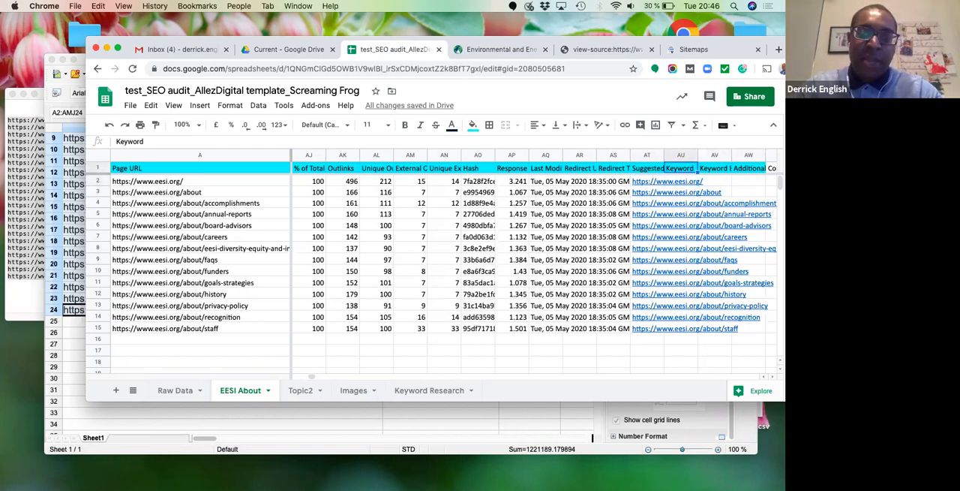
- Enter "EESI or environmental" in the homepage's Keyword cell AU2, checking the site's homepage for the wording
key(Down)
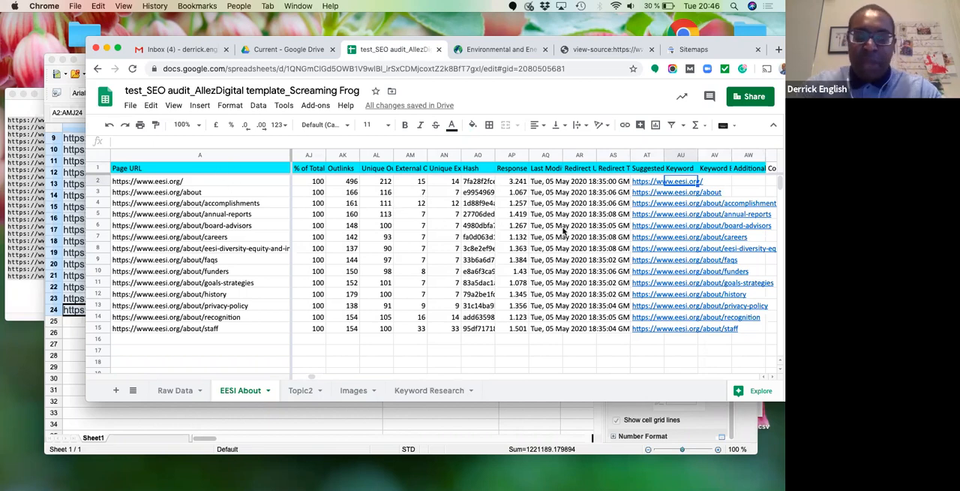
text(EESI)
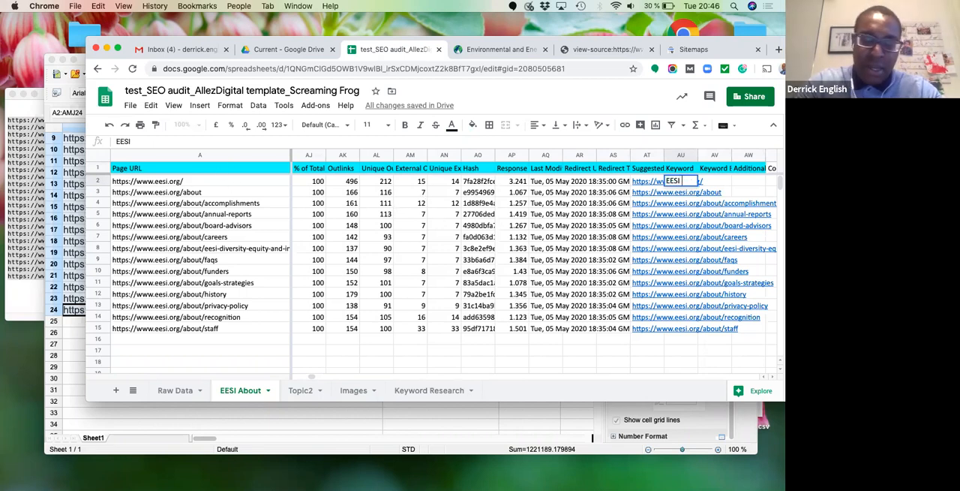
text( or e)
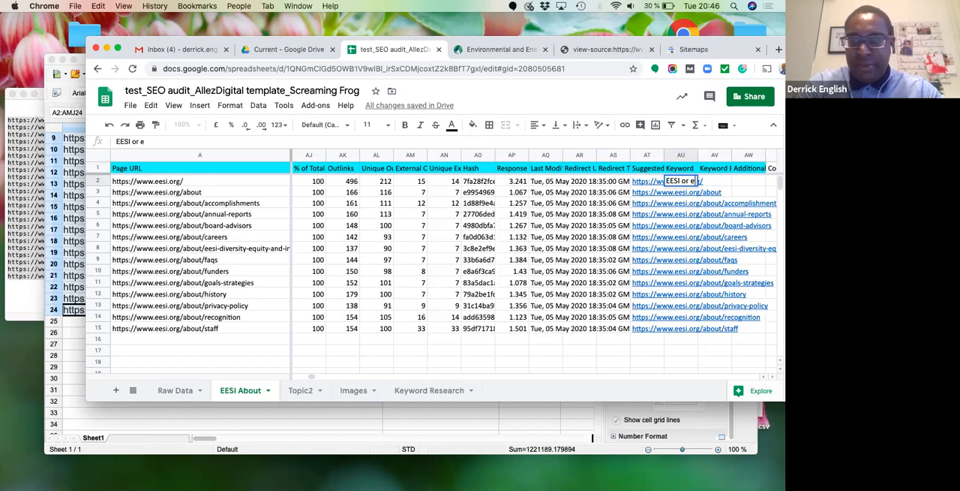
text(nvironmental)
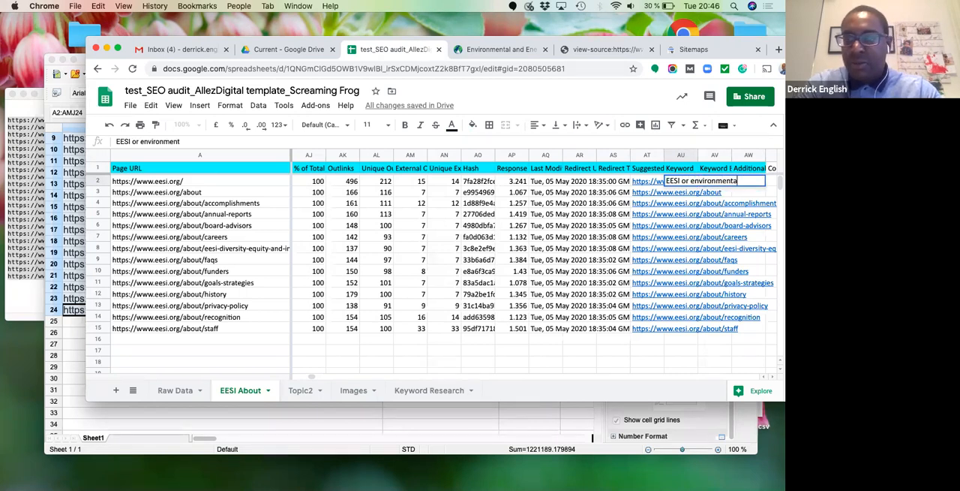
click(509, 49)
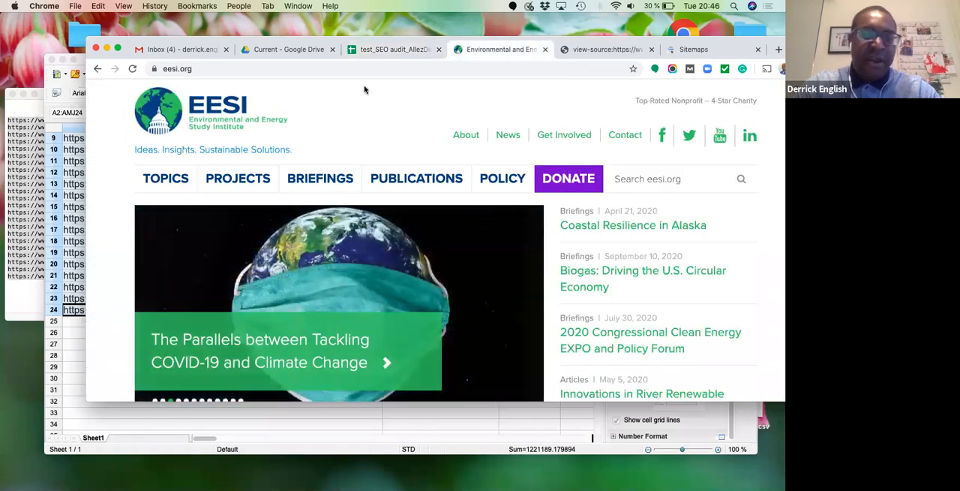
click(386, 51)
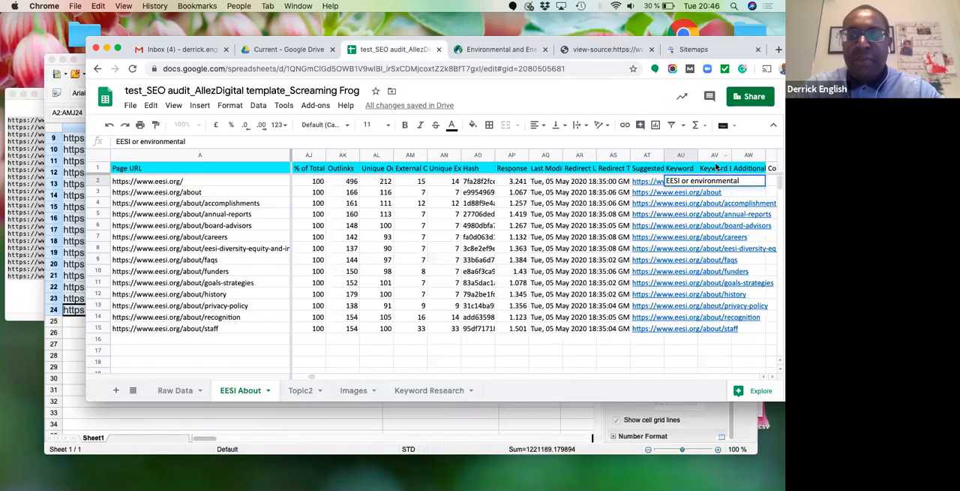
key(Return)
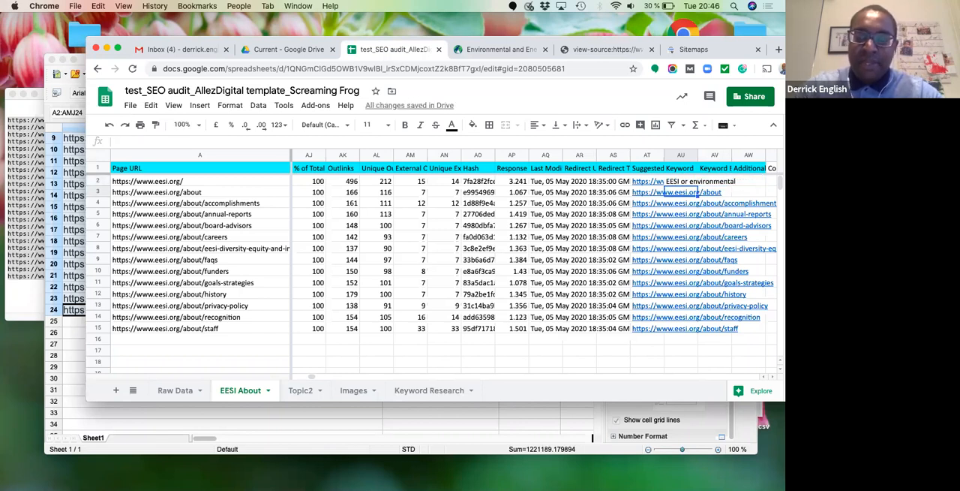
- Enter "n/a" in the Keyword cell AU3 for the /about page
text(n/)
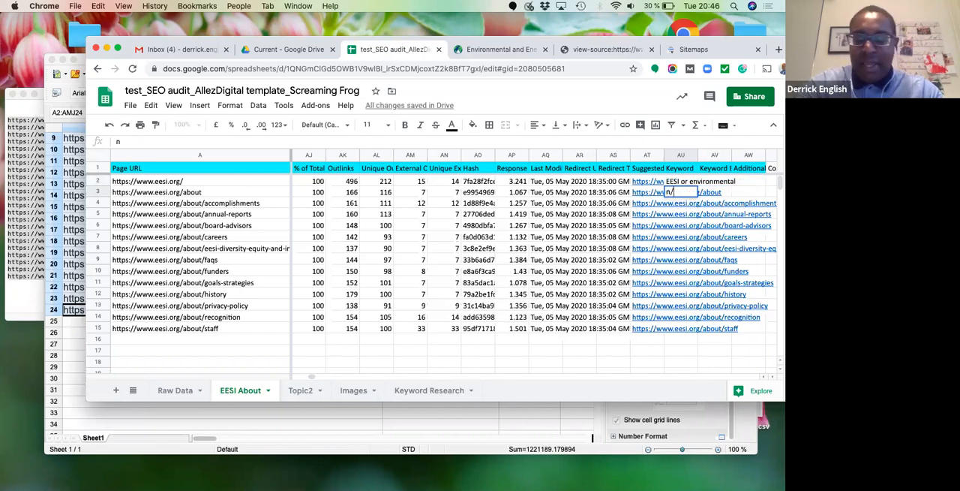
text(a)
key(Return)
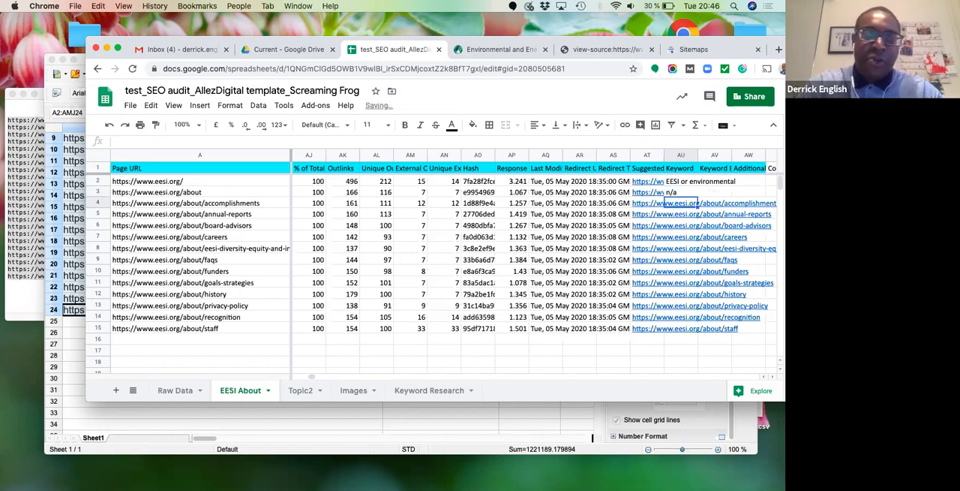
- Try "about" as the /about page's keyword in cell AU3, and set the cell back to "n/a"
key(Up)
key(Left)
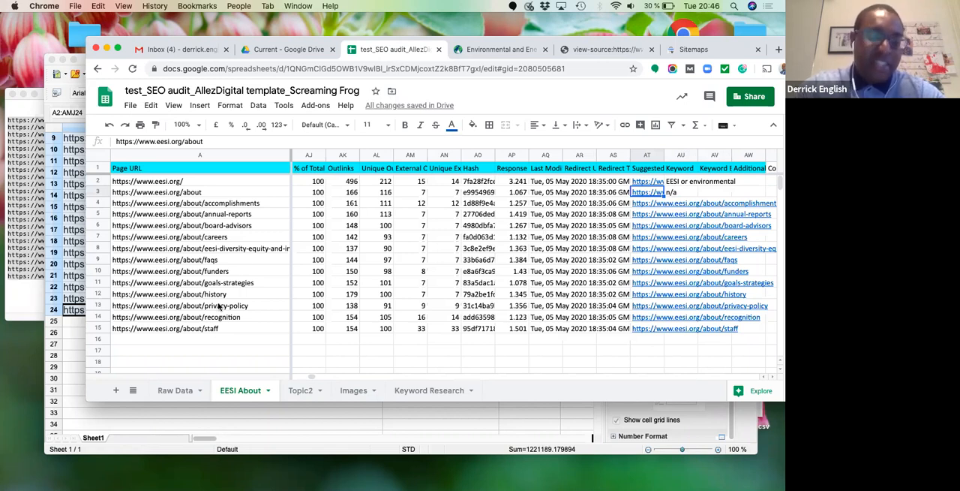
key(Right)
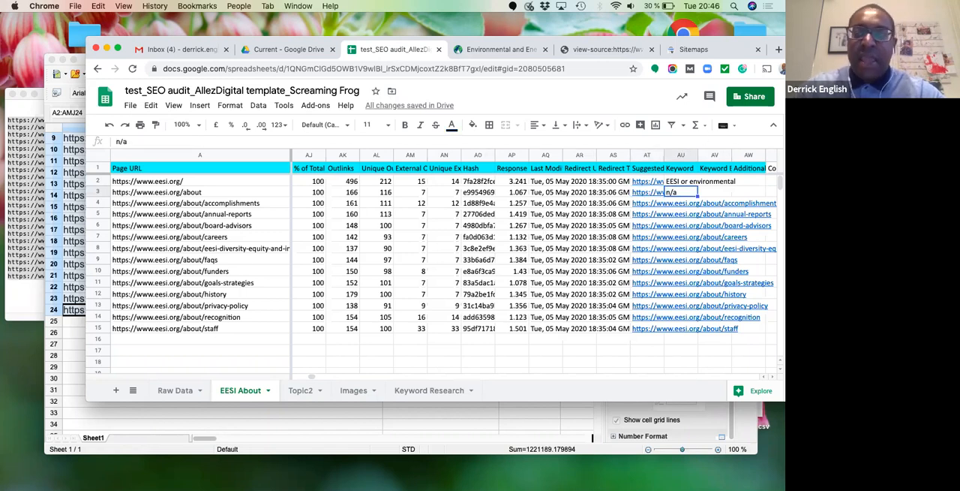
text(about)
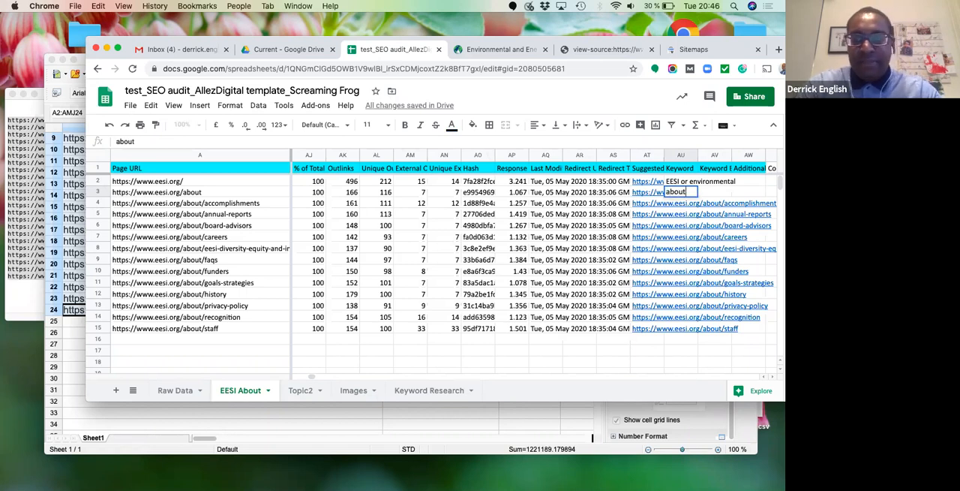
key(Return)
key(Up)
text(n/a)
key(Return)
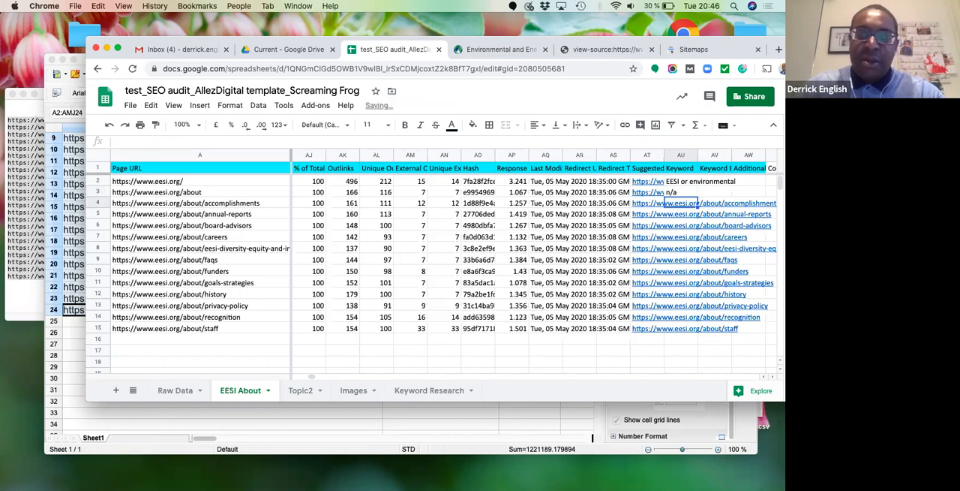
- Compare the homepage's keyword in AU2 with the "Keyword Exist in Title Tag, Meta Tag and H1 Tag" header and select cell AV2
key(Up)
key(Up)
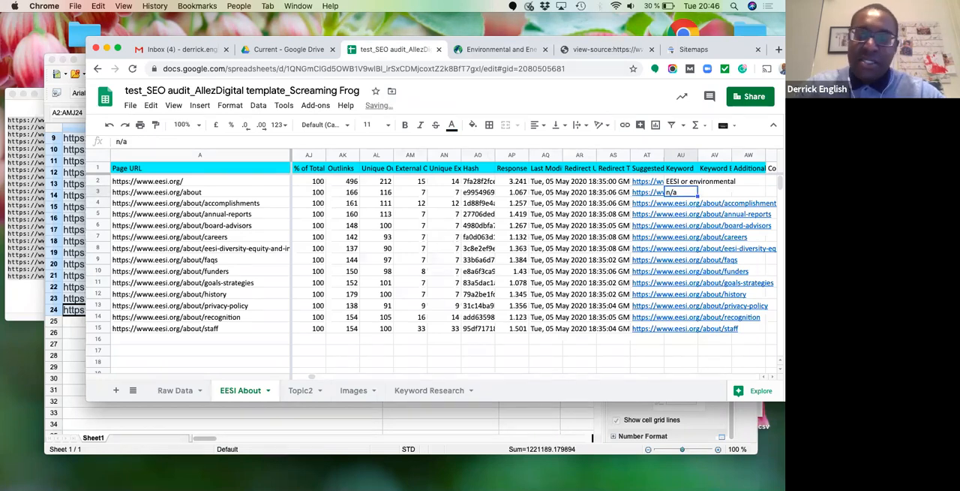
key(Right)
key(Up)
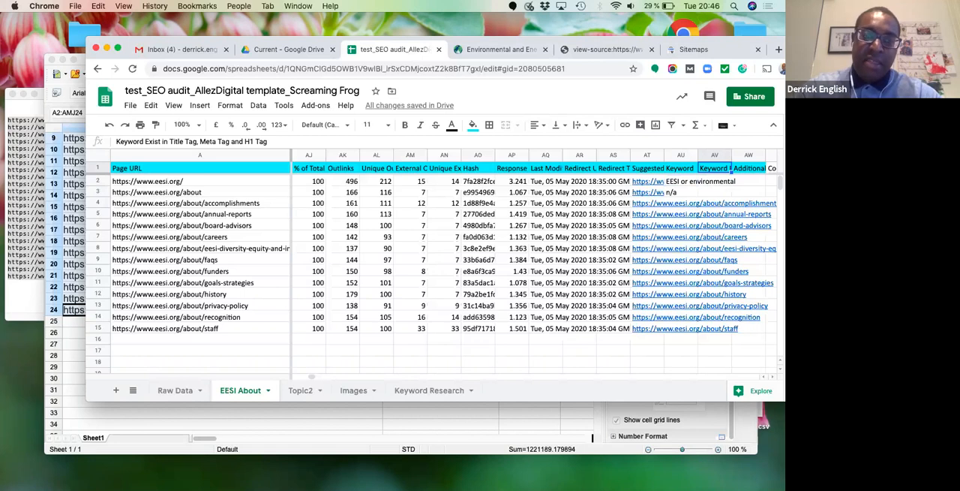
key(Down)
key(Left)
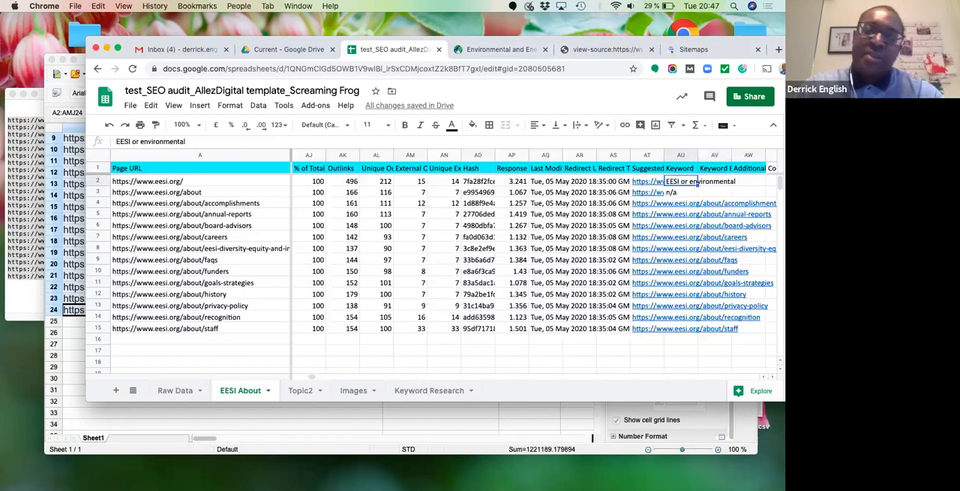
key(Up)
key(Right)
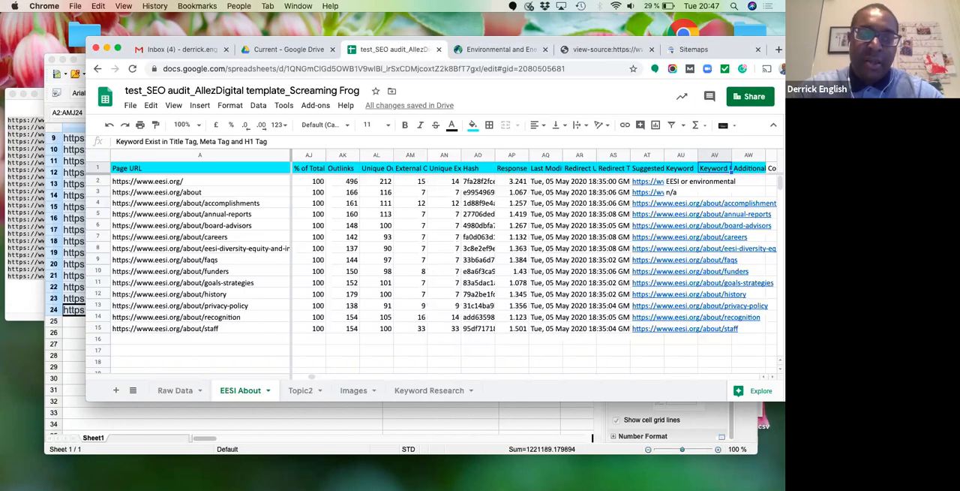
key(Down)
key(Left)
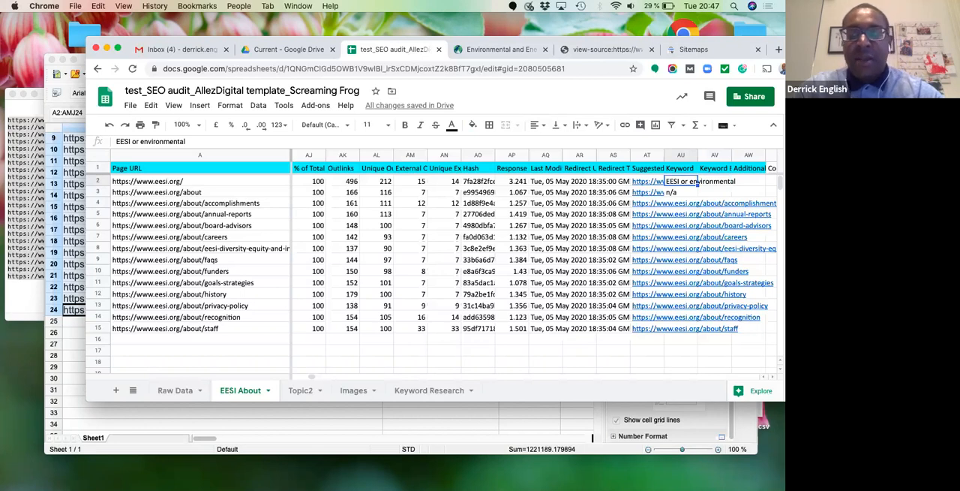
key(Right)
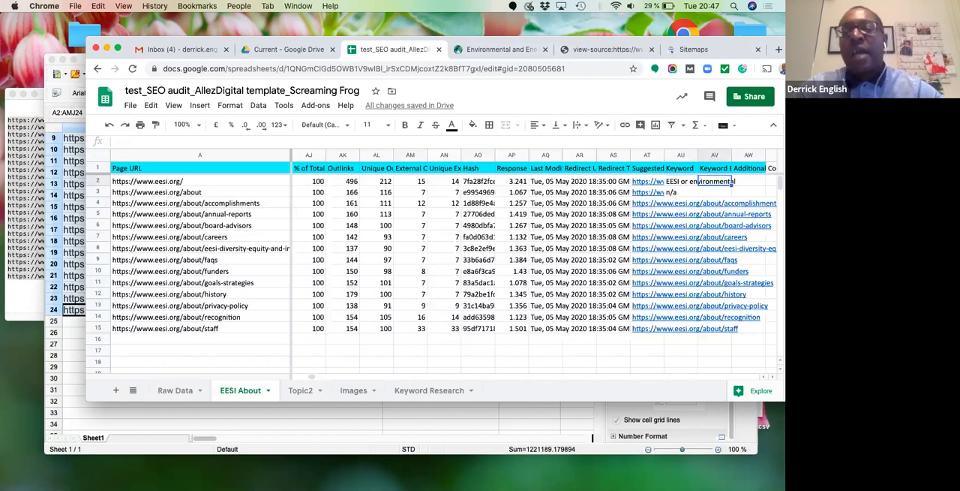
- Enter "no" in the homepage's keyword-exists cell AV2 and fill the cell yellow
text(no)
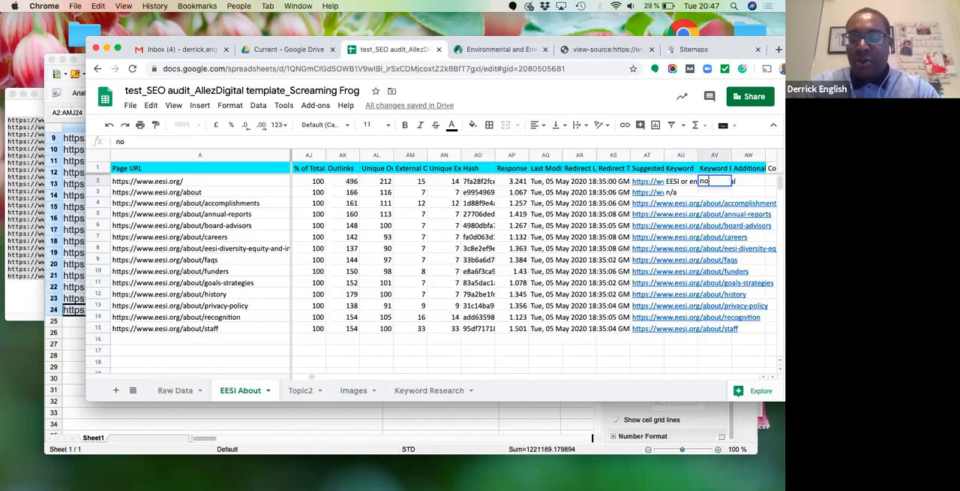
key(Return)
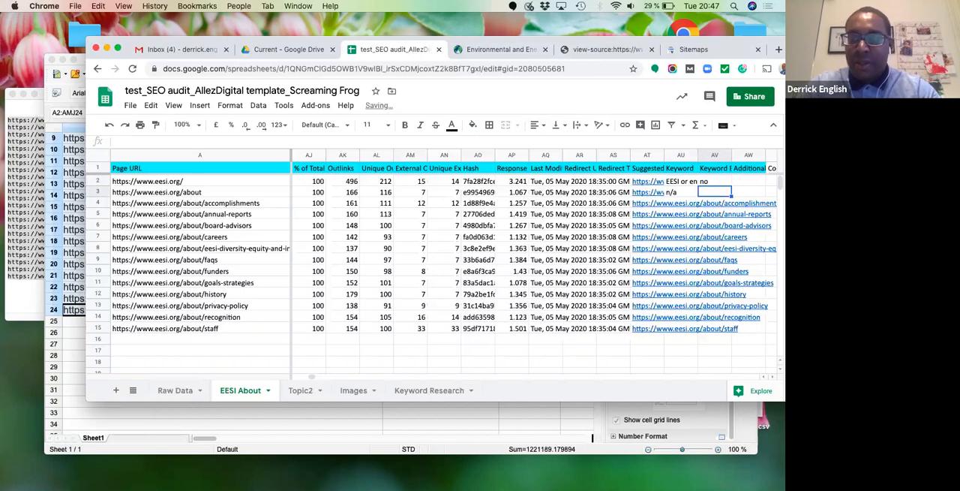
scroll(675, 225, right, 1)
click(680, 181)
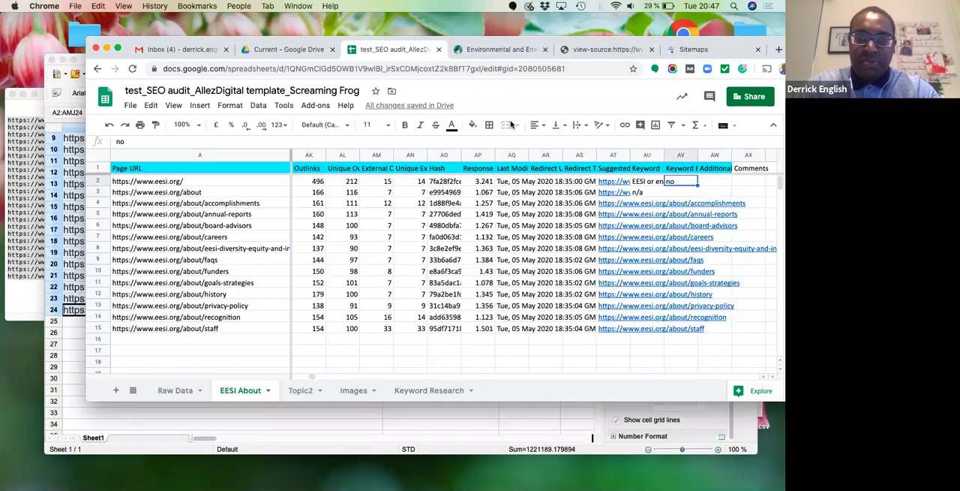
click(473, 125)
click(514, 179)
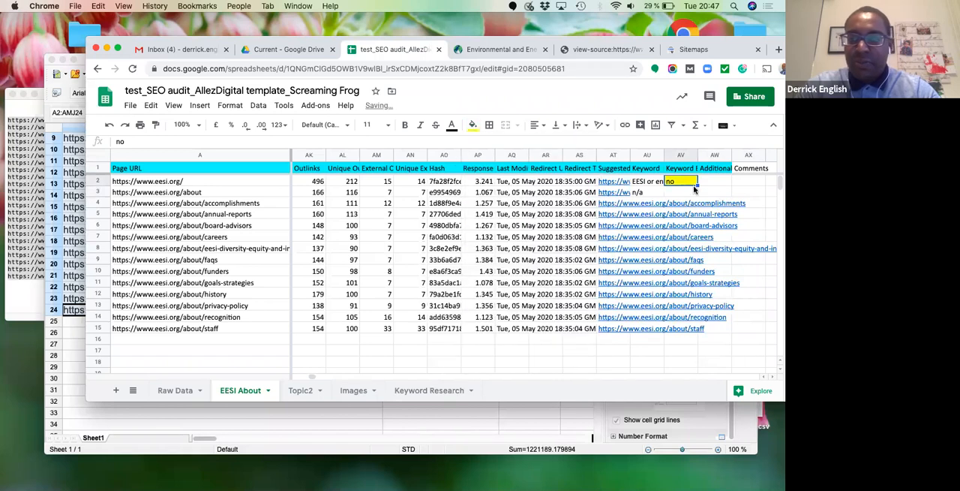
- Copy the homepage's missing-h2 note from Q2 into the /about page's H2-1 Tag cell Q3
click(368, 186)
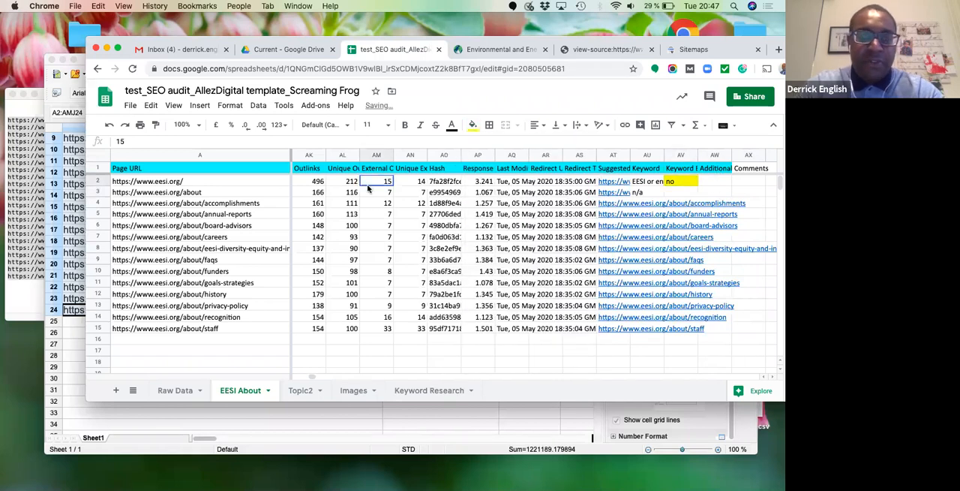
key(Left)
key(Left)
key(Left)
key(Left)
key(Left)
key(Left)
key(Left)
key(Left)
key(Left)
key(Left)
key(Left)
key(Left)
key(Left)
key(Left)
key(Left)
key(Left)
key(Left)
key(Left)
key(Left)
key(Left)
key(Left)
key(Left)
key(Left)
key(Left)
key(Left)
key(Left)
key(Left)
key(Left)
key(Down)
key(Right)
key(Right)
key(Left)
key(Left)
key(Right)
key(Right)
key(Right)
key(Right)
key(Right)
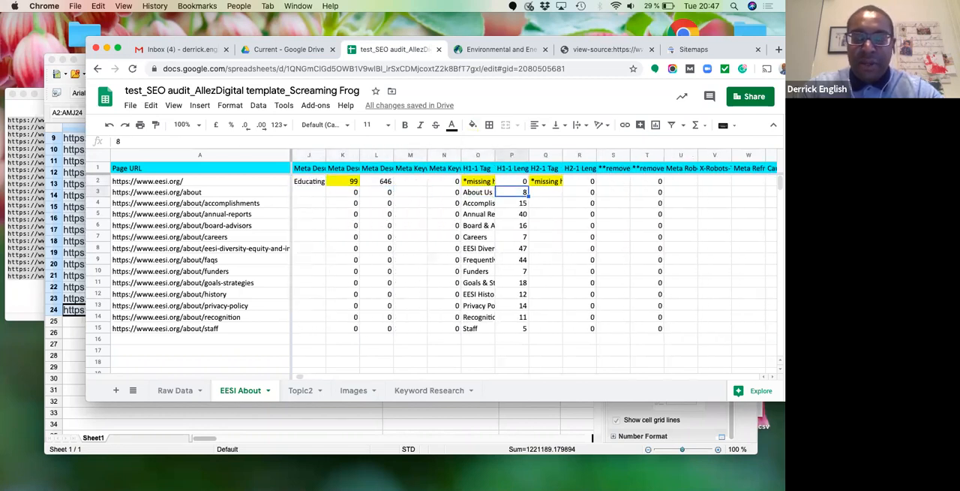
key(Up)
key(Right)
key(ctrl+c)
key(Down)
key(ctrl+v)
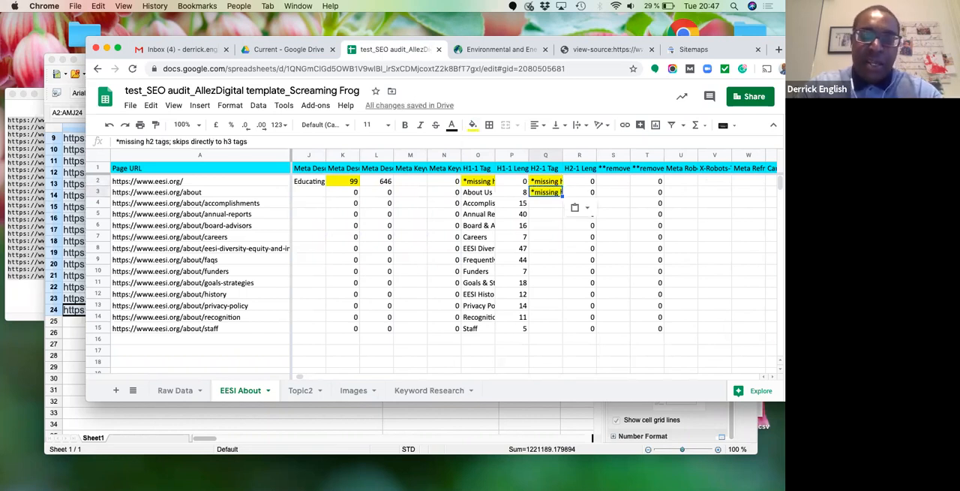
- Enter "*missing meta description" in the /about page's meta description cell J3
key(Left)
key(Left)
key(Right)
key(Right)
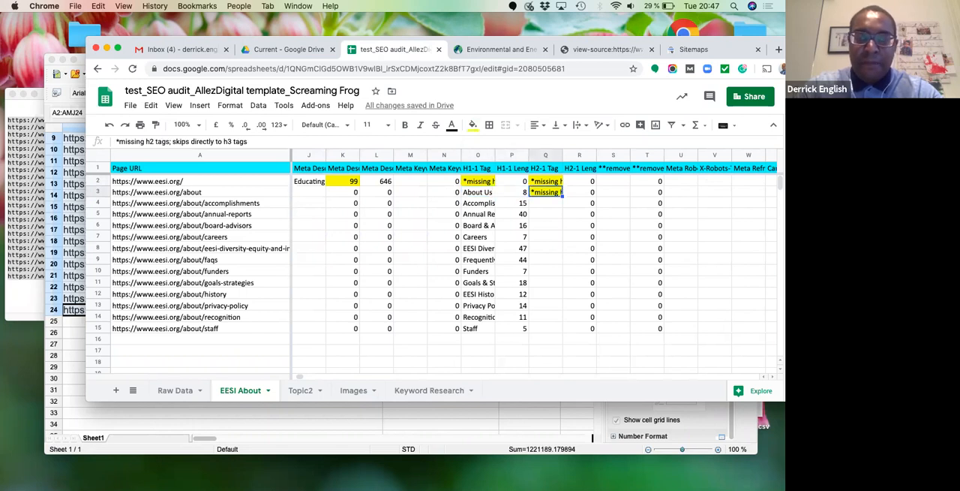
key(Left)
key(Left)
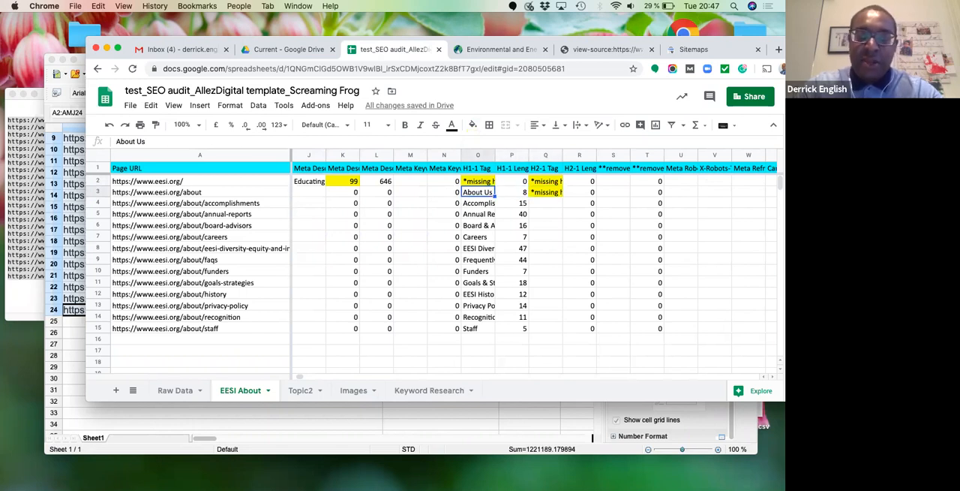
key(Left)
key(Left)
key(Left)
key(Left)
key(Left)
key(Left)
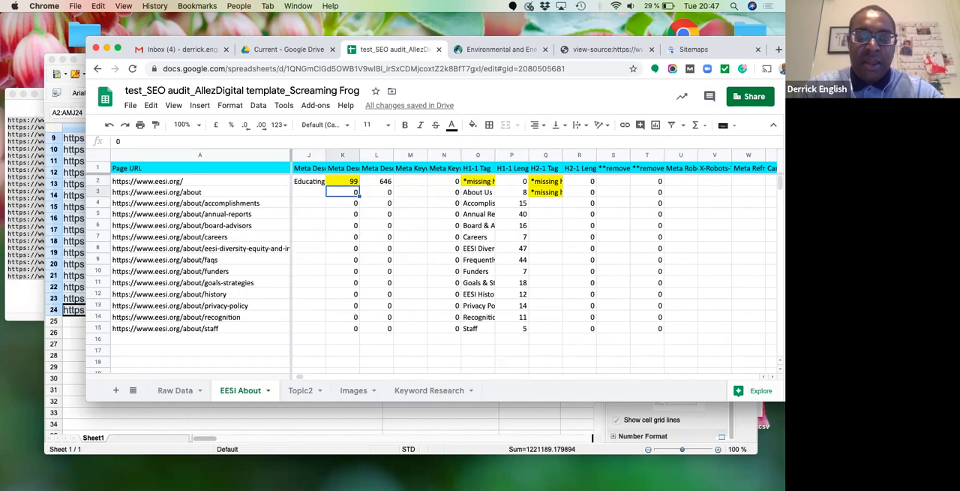
key(Right)
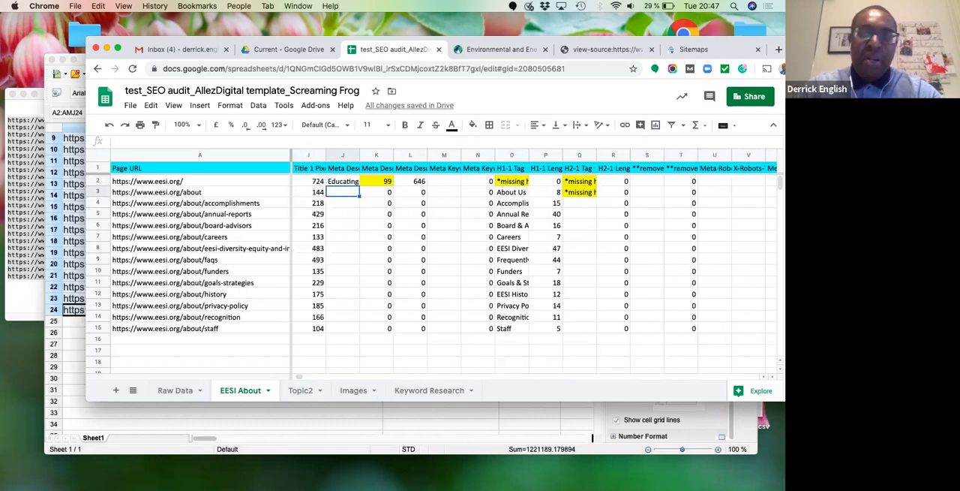
text(*missing meta description)
key(Return)
- Fill the /about page's meta description cell J3 yellow
key(Up)
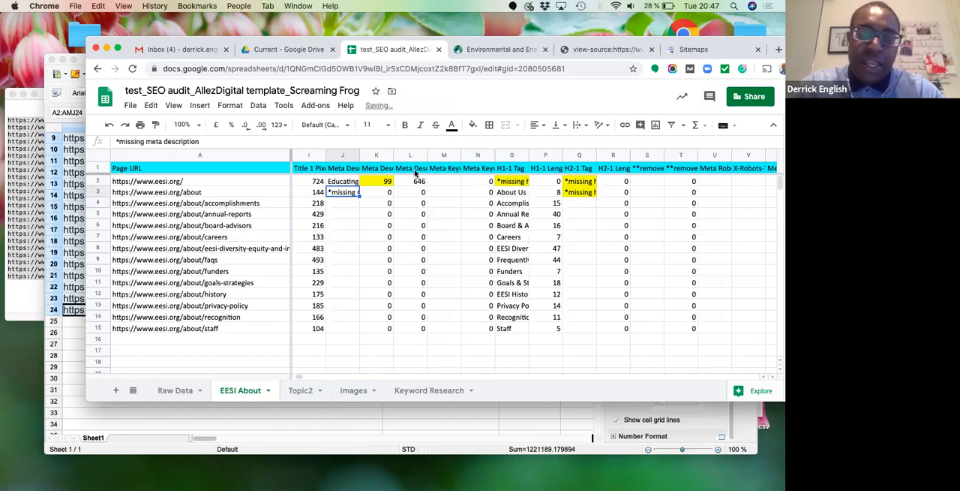
click(472, 125)
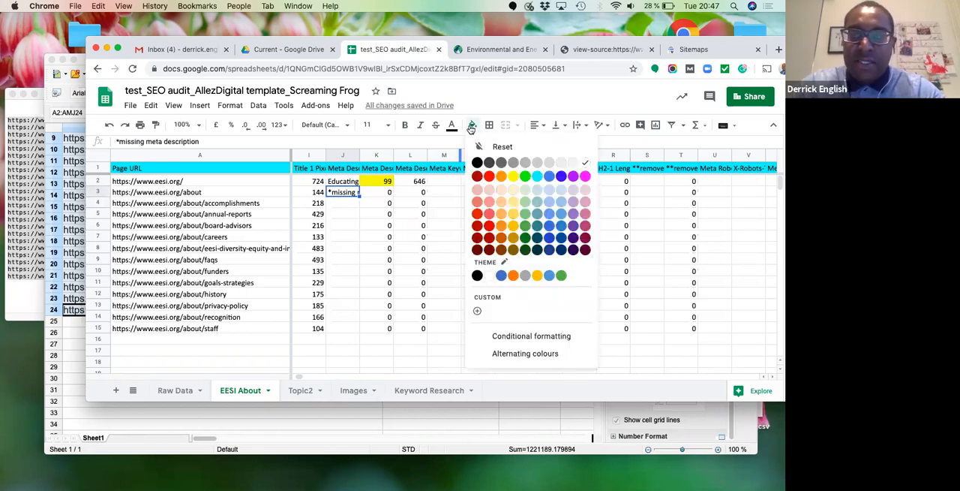
click(510, 176)
click(362, 214)
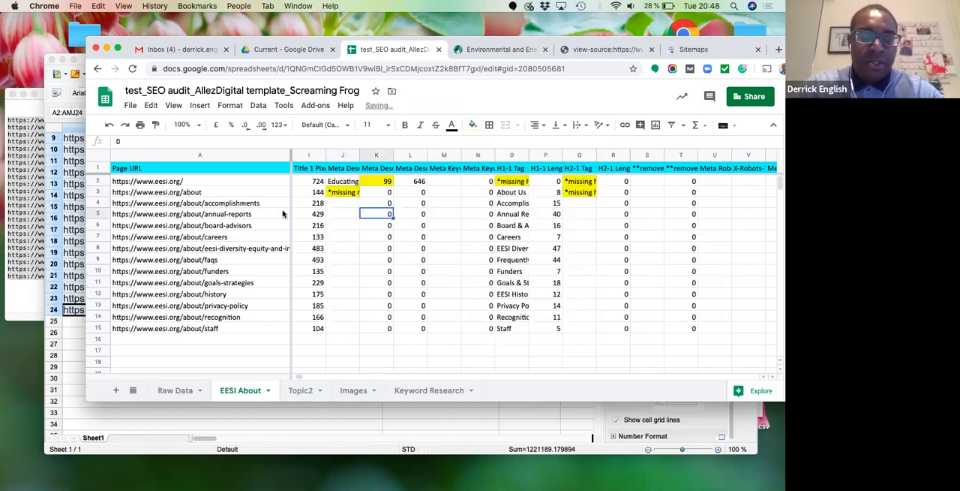
- Rename the Topic2 sheet as "Climate Change"
click(308, 393)
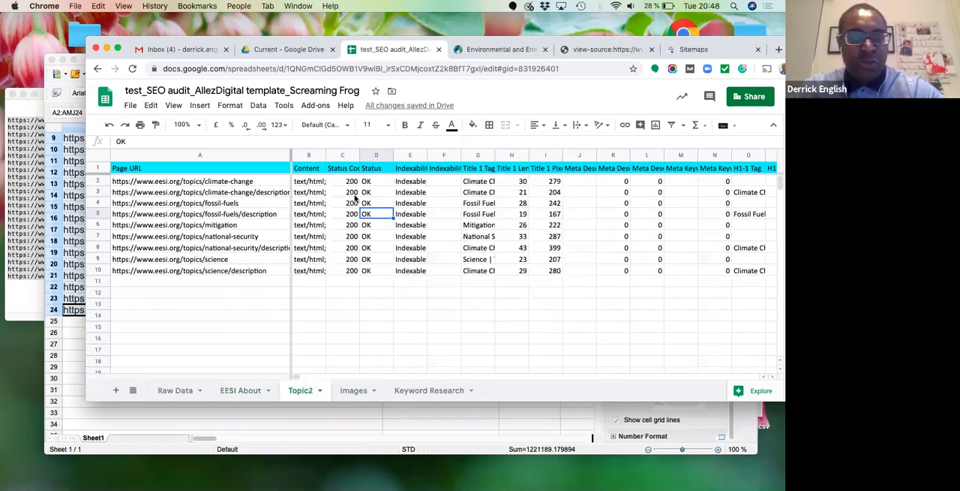
double_click(301, 392)
text(Clim)
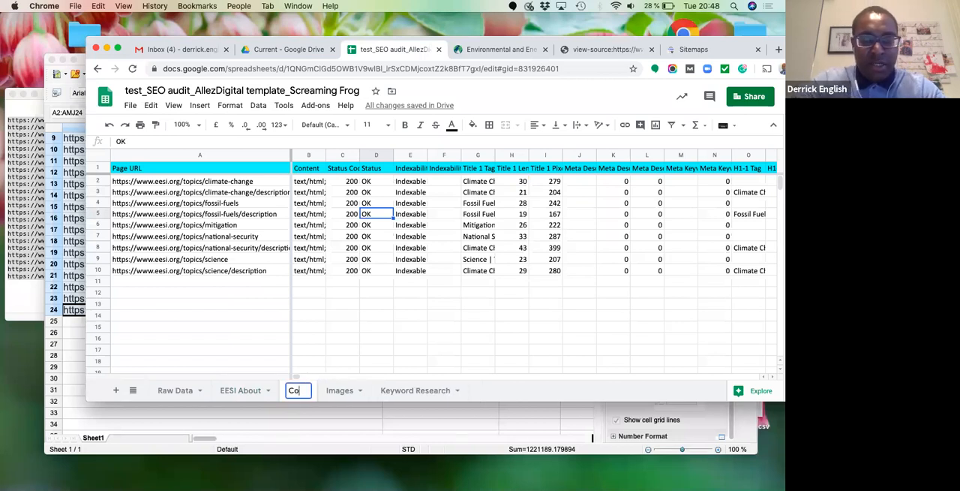
text(ate Change)
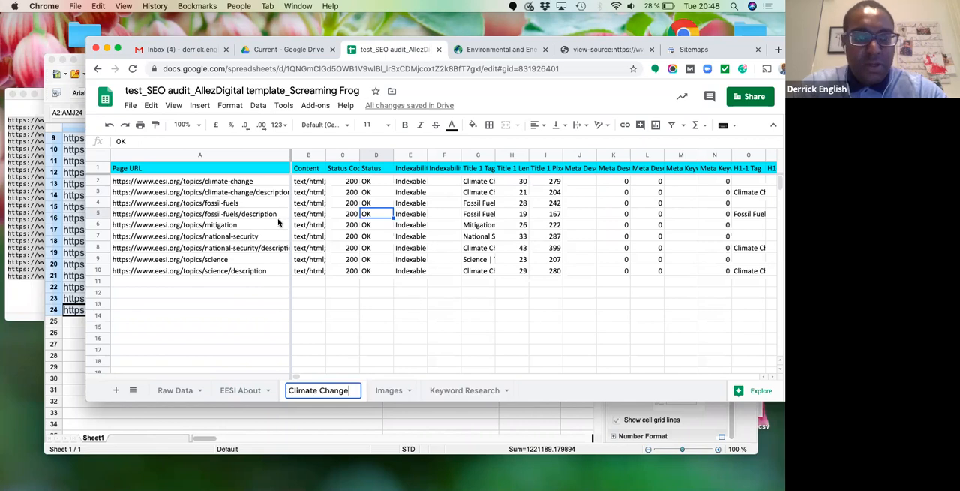
key(Return)
- Enter "*missing" in the meta description cell J2 for the /topics/climate-change page
click(225, 179)
key(Right)
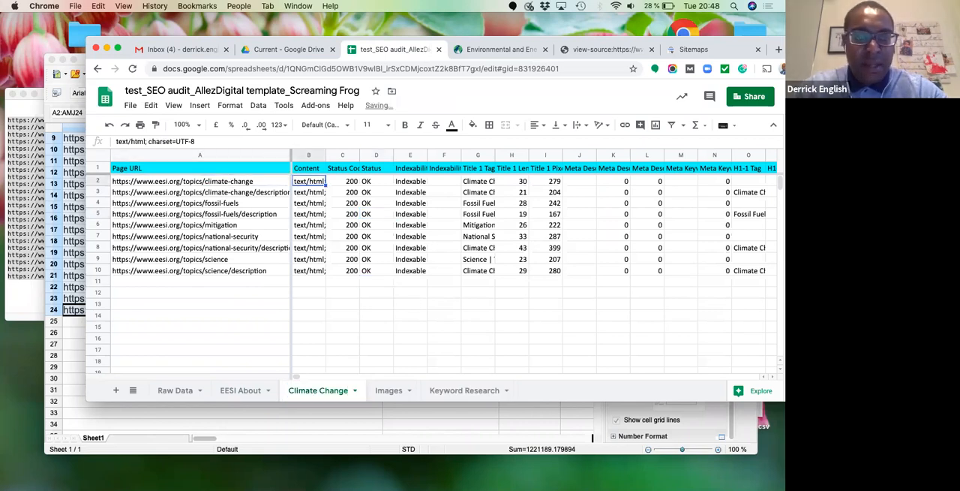
key(Left)
key(Right)
key(Right)
key(Right)
key(Right)
key(Right)
key(Right)
key(Right)
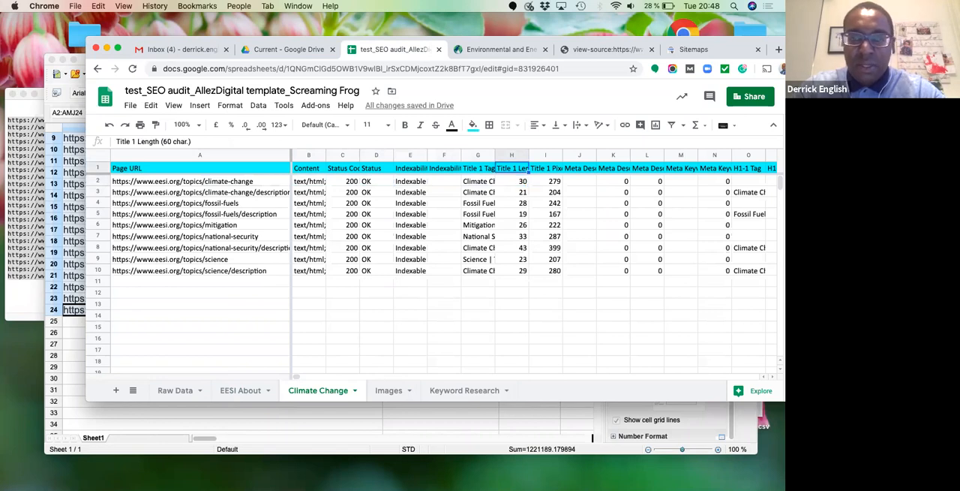
key(Right)
key(Right)
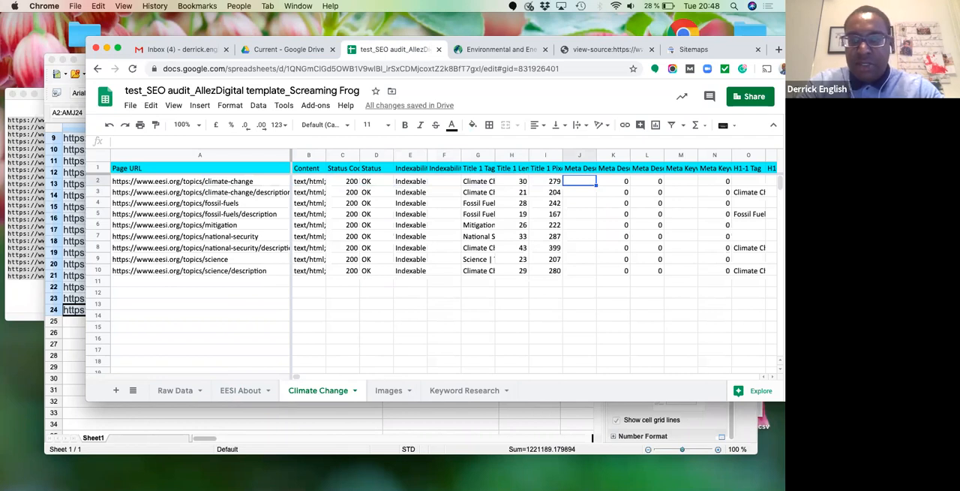
text(*missing)
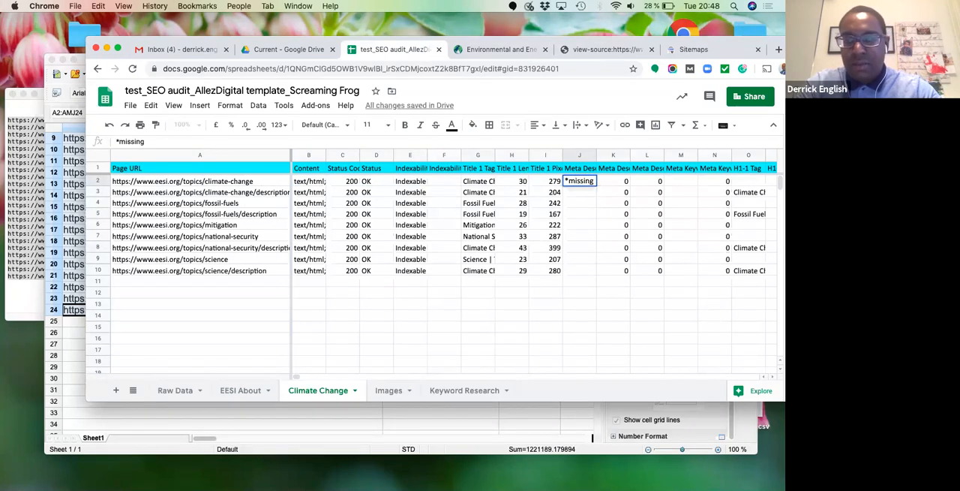
key(Tab)
key(Tab)
key(Tab)
key(Tab)
key(Tab)
- Enter "*missing h1 tag" in the H1-1 Tag cell O2 for the /topics/climate-change page
key(Right)
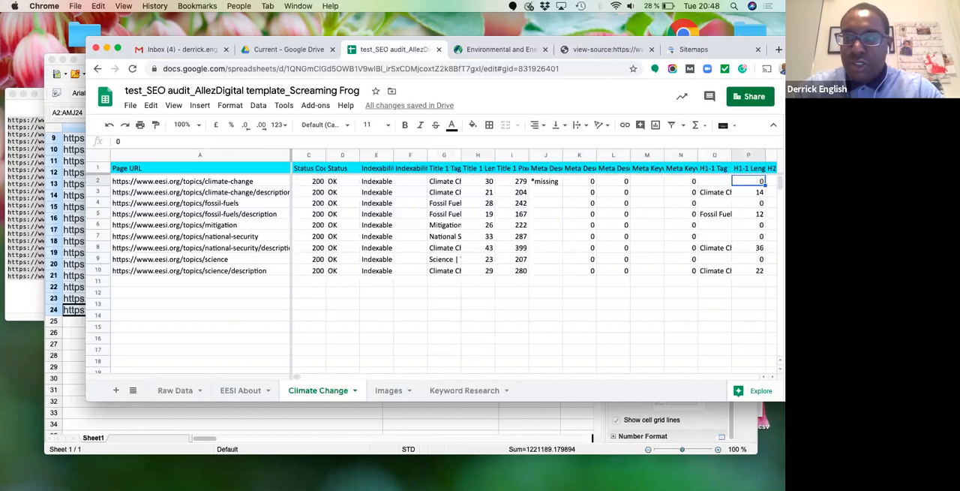
key(Left)
text(*missing h)
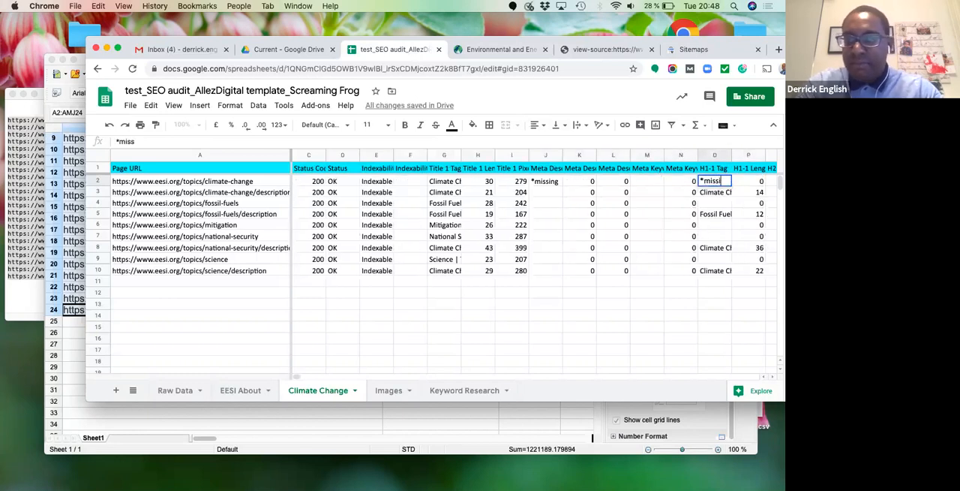
text(1 tag)
key(Return)
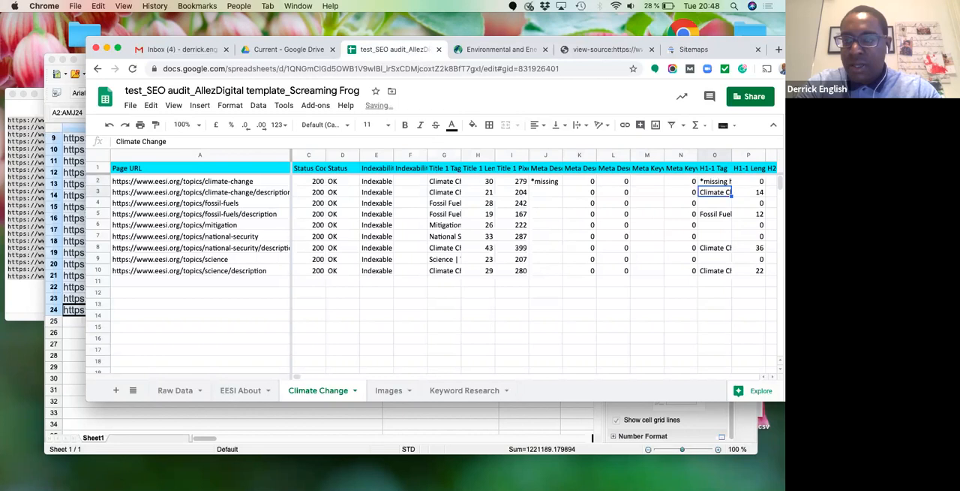
- Fill the meta description cell J2 and the H1-1 Tag cell O2 yellow
key(Up)
key(Left)
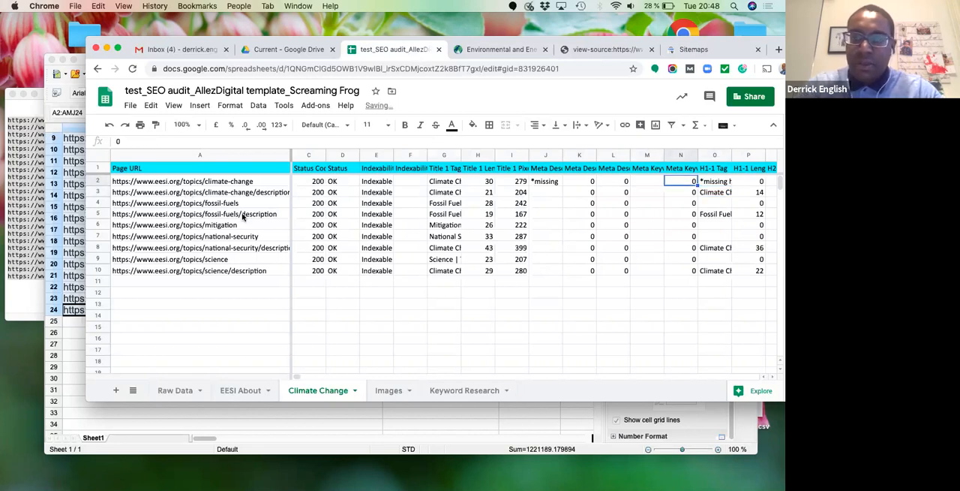
click(544, 183)
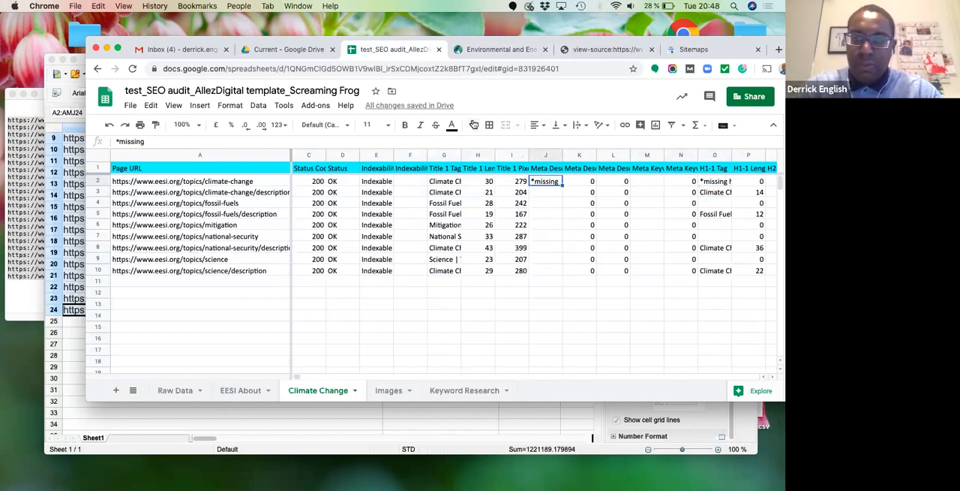
click(473, 124)
click(514, 177)
click(712, 181)
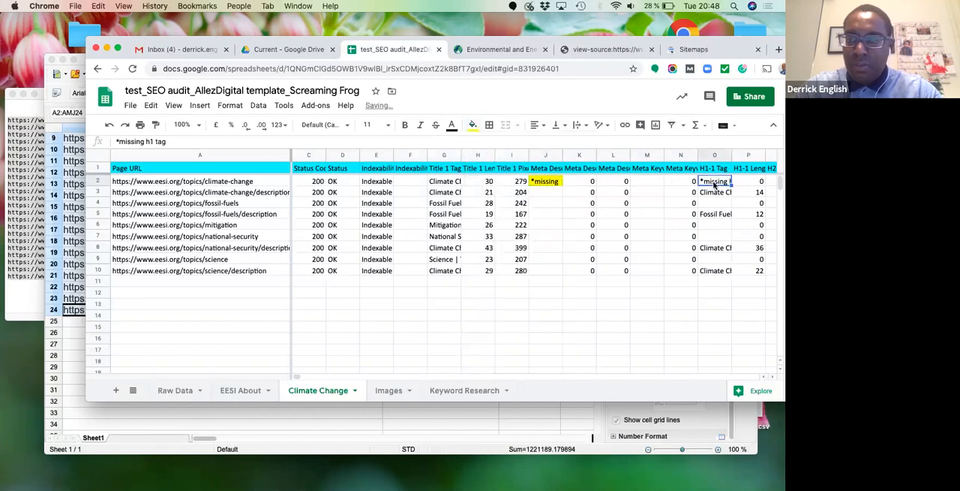
click(473, 125)
click(512, 177)
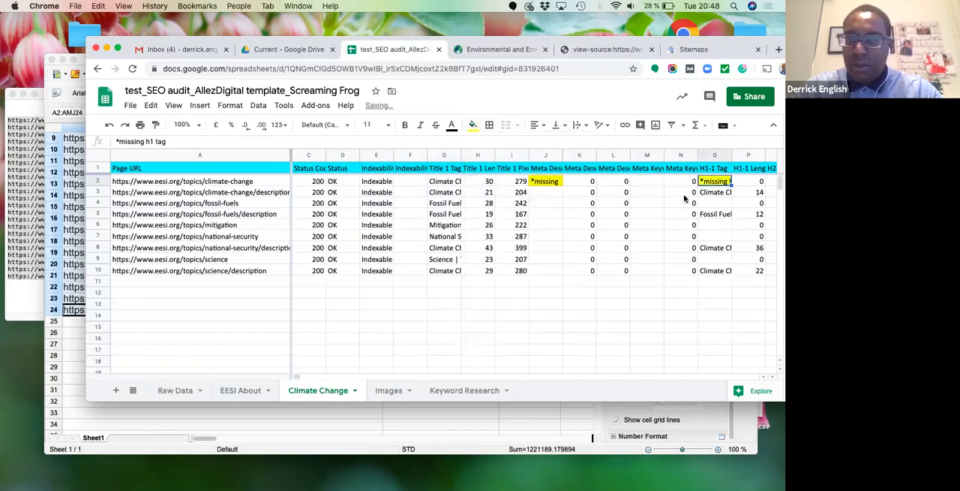
- Enter "*missing h2" in the /topics/climate-change page's H2-1 Tag cell Q2 and fill the cell yellow
key(Down)
key(Down)
key(Right)
key(Right)
key(Right)
key(Up)
key(Up)
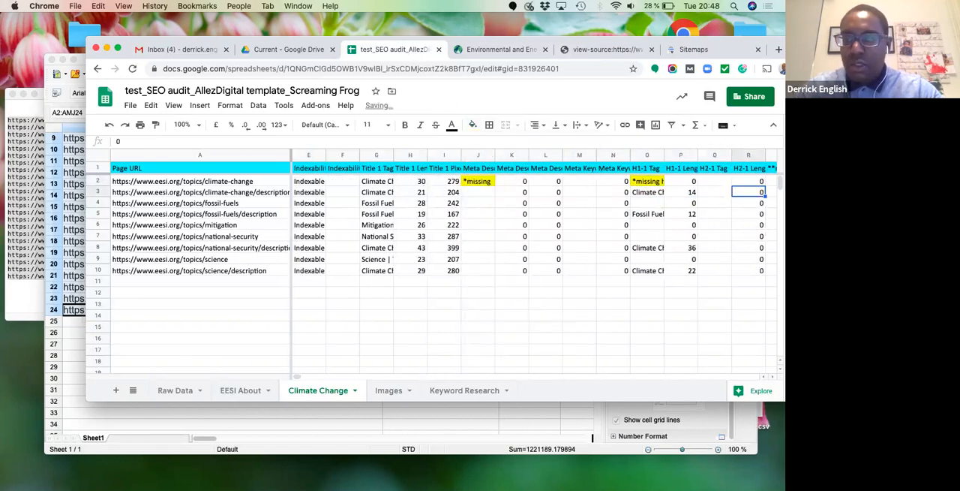
key(Left)
text(*mi)
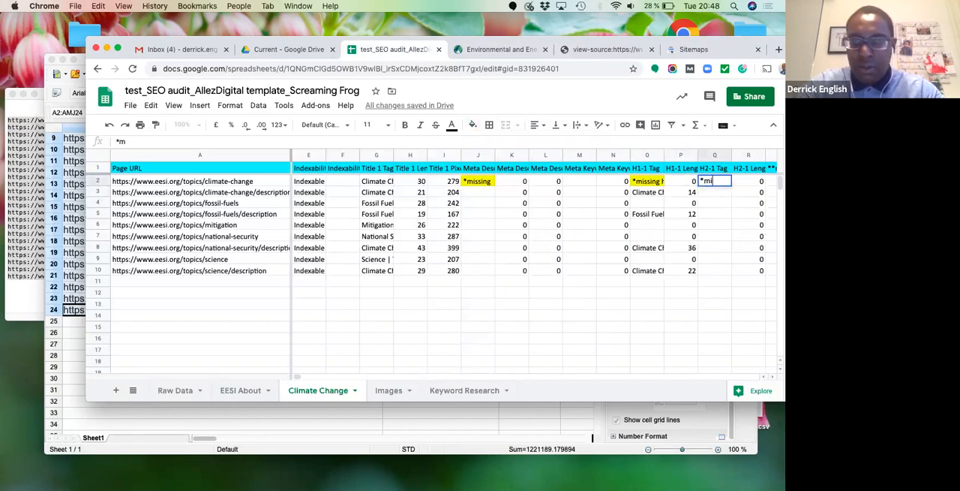
text(ssigng h2)
key(Return)
key(Up)
click(472, 125)
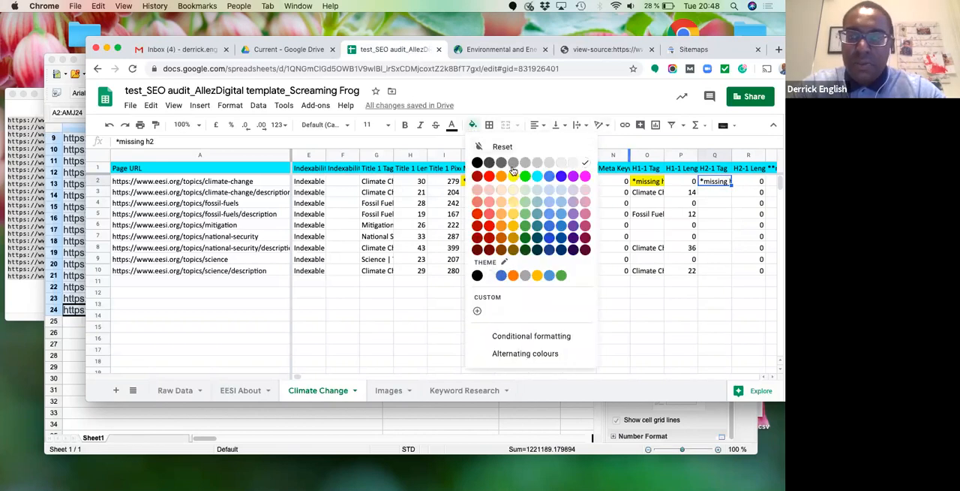
click(513, 174)
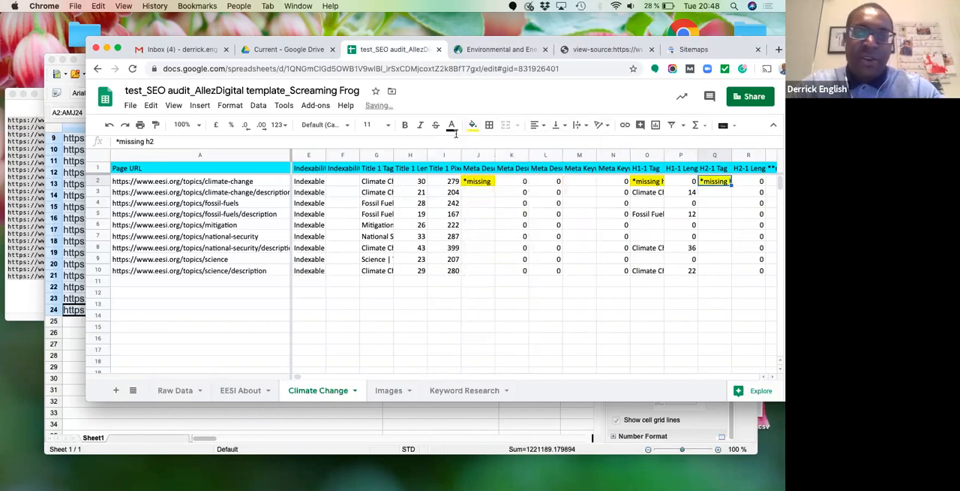
- Open the page URL from cell A2 in the EESI website's browser tab and view that page's source
click(230, 182)
click(513, 51)
click(497, 68)
text(https://www.eesi.org/topics/climate-change)
key(Return)
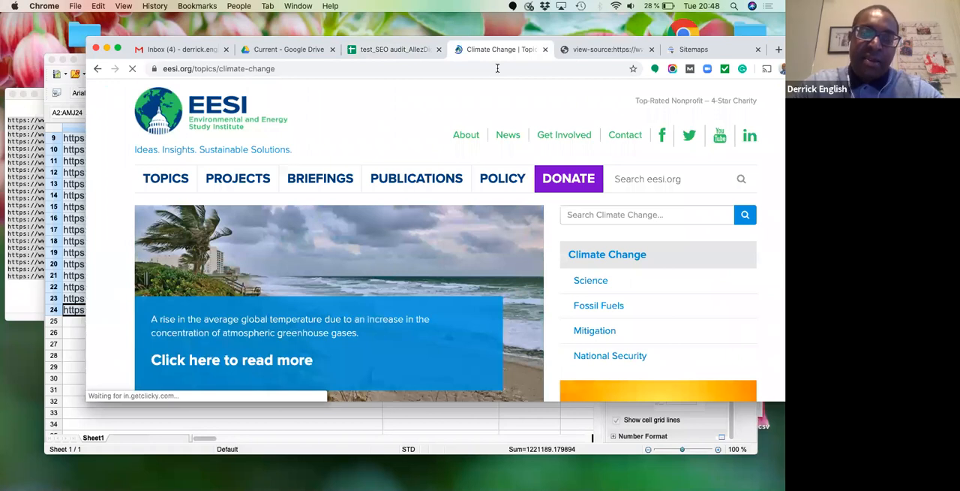
right_click(111, 219)
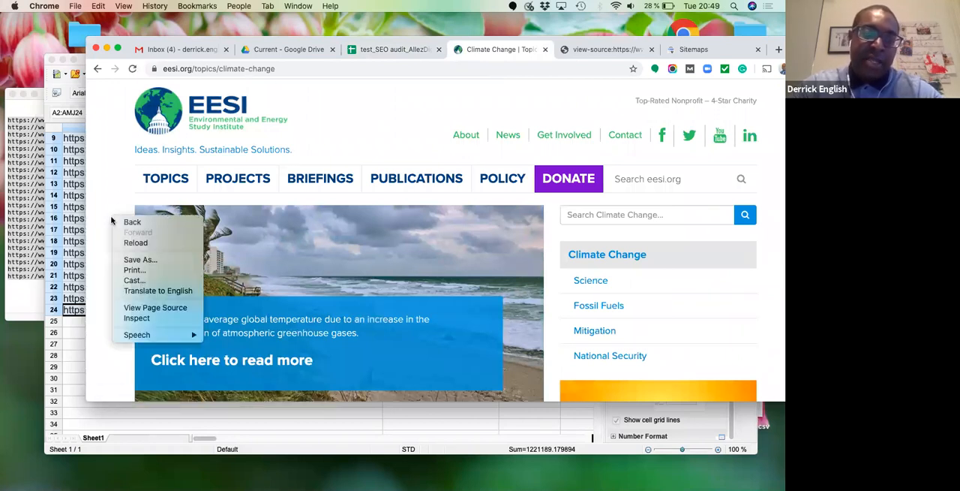
click(155, 307)
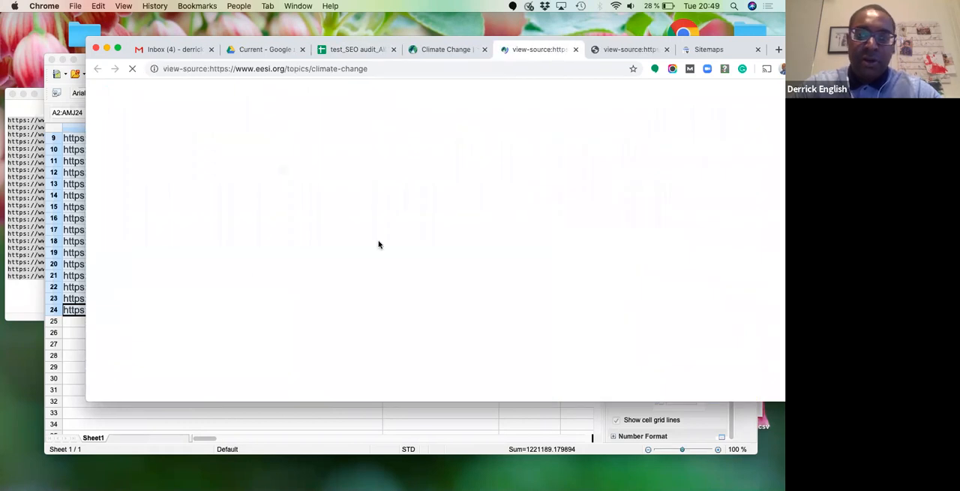
- Search the /topics/climate-change page source for the title tag, the description and the "<h1" tag
key(super+f)
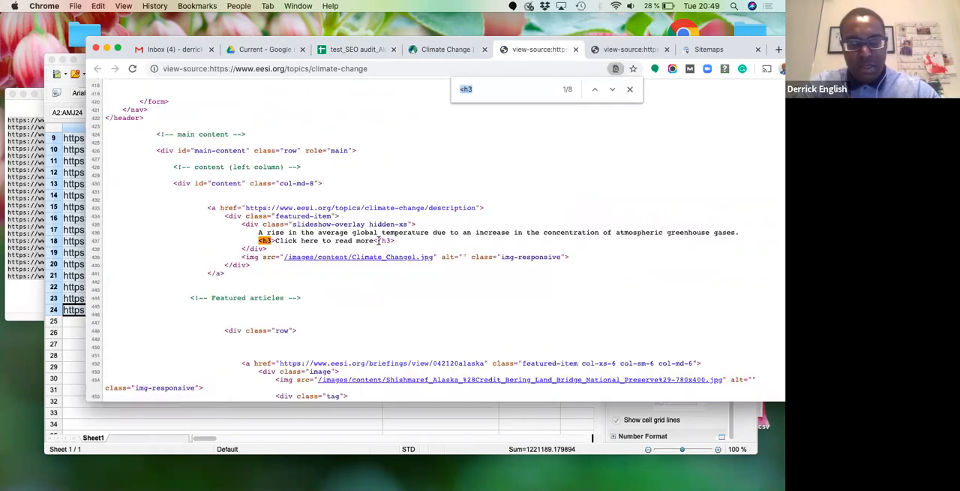
text(<tit)
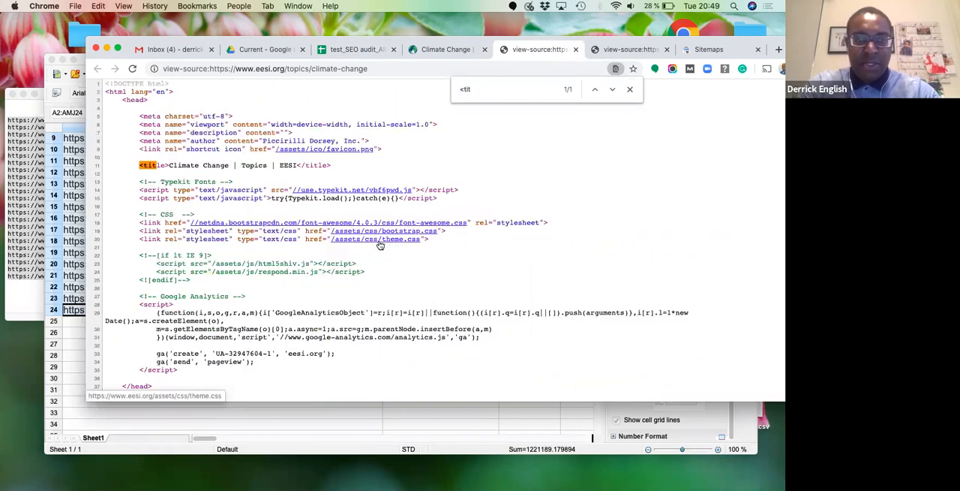
key(BackSpace)
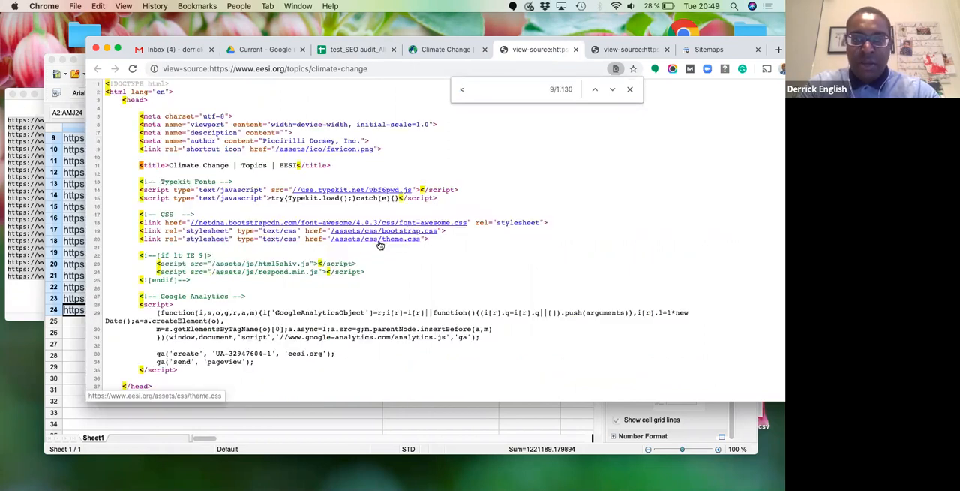
text(descrip)
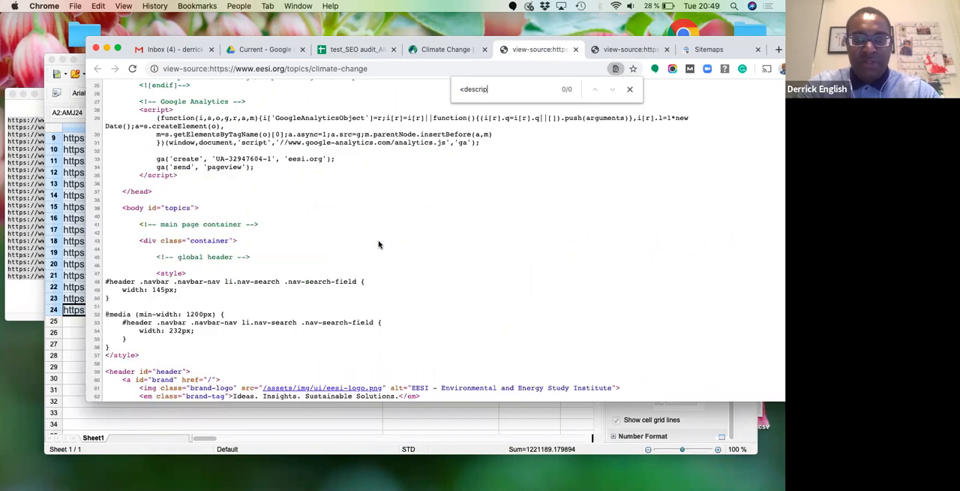
key(BackSpace)
key(BackSpace)
text(h1)
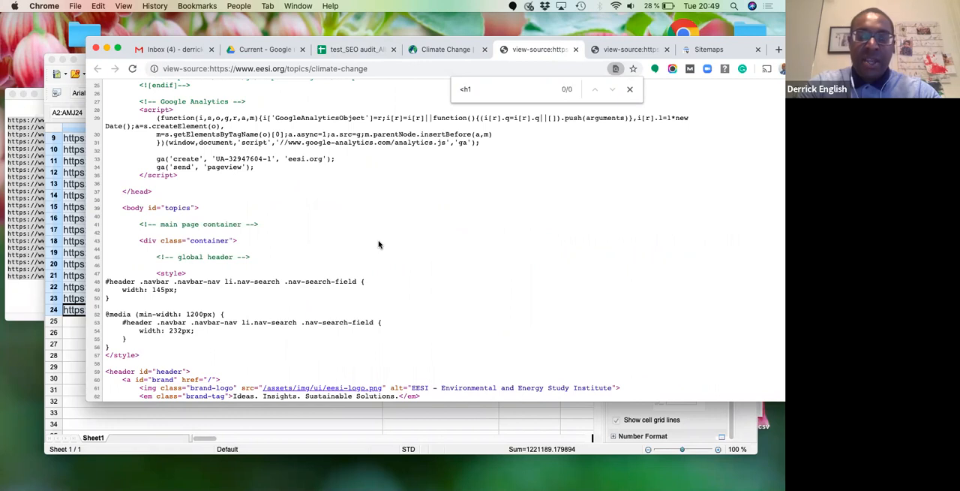
- Search the page source for h2 and h3 tags and step through several "<h3" matches
key(BackSpace)
text(2)
key(BackSpace)
text(3)
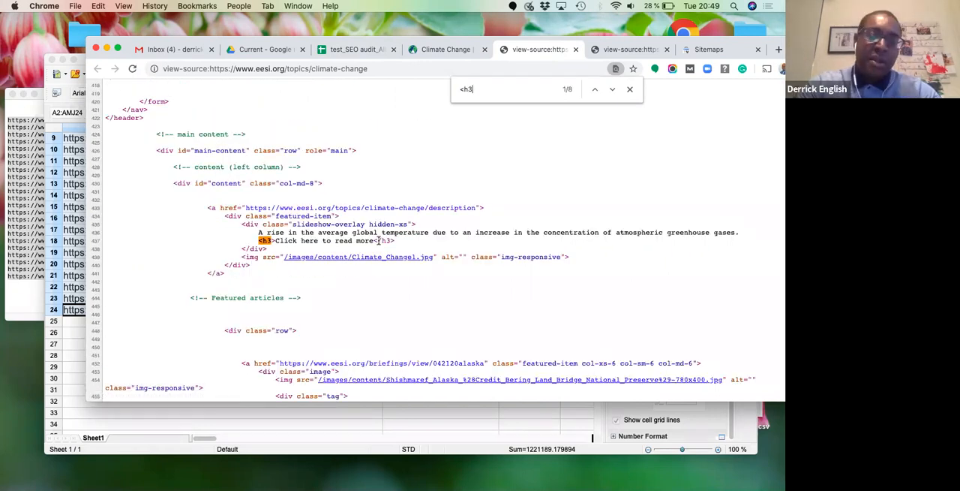
key(Return)
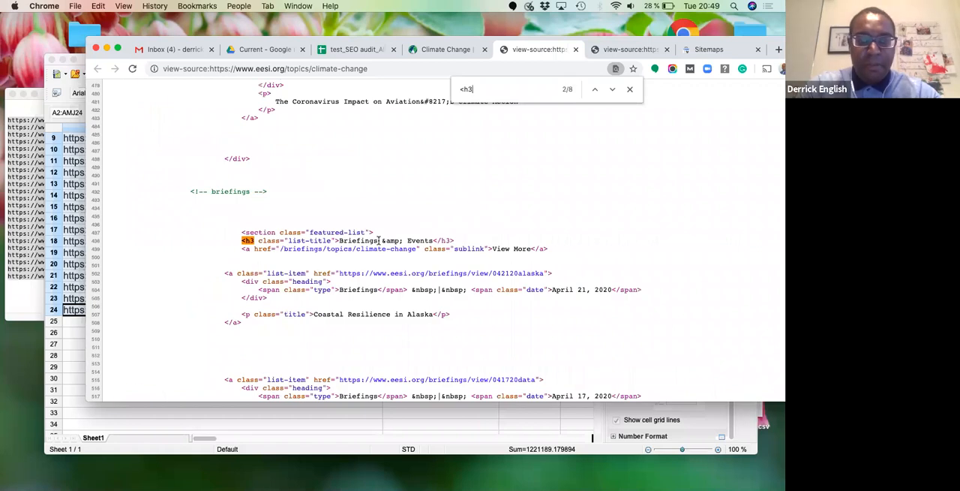
key(Return)
key(Return)
key(Return)
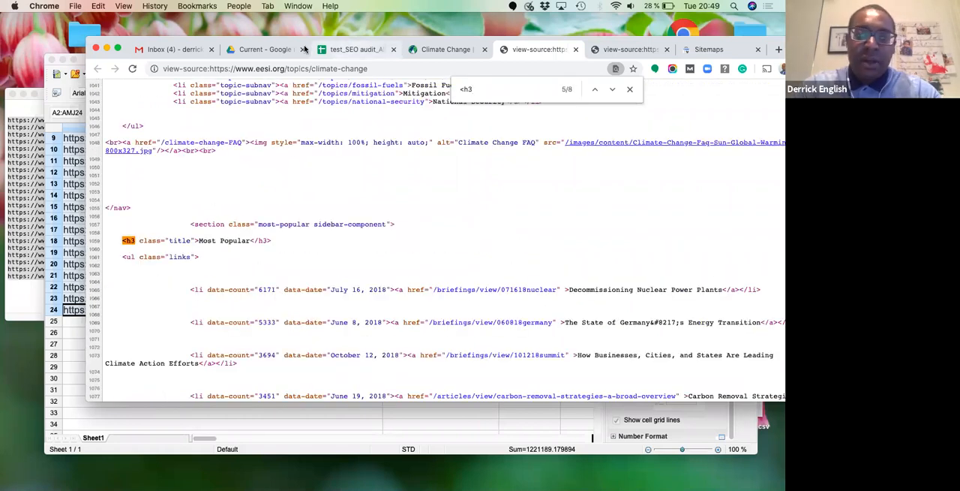
- In the audit spreadsheet, extend the H2-1 Tag note in cell Q2 to "*missing h2 tags; skips directly to h3 tags"
click(365, 54)
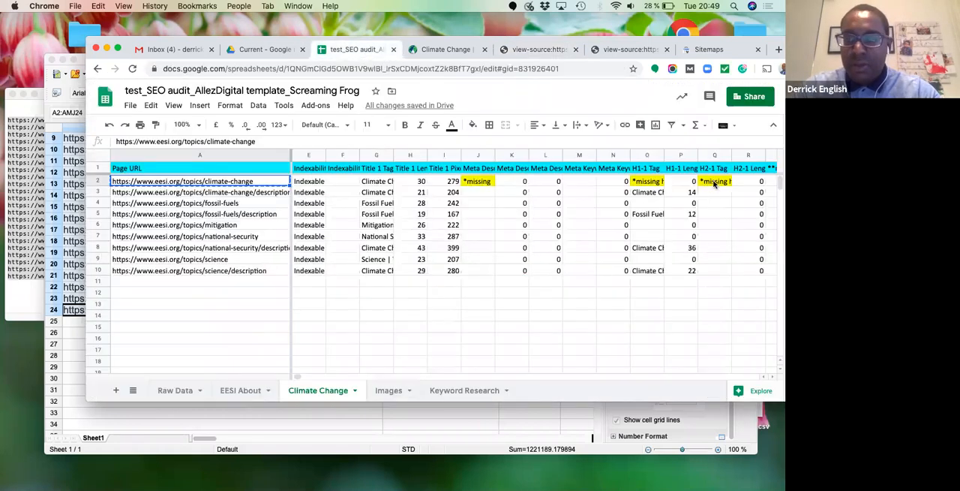
click(358, 143)
text(tags)
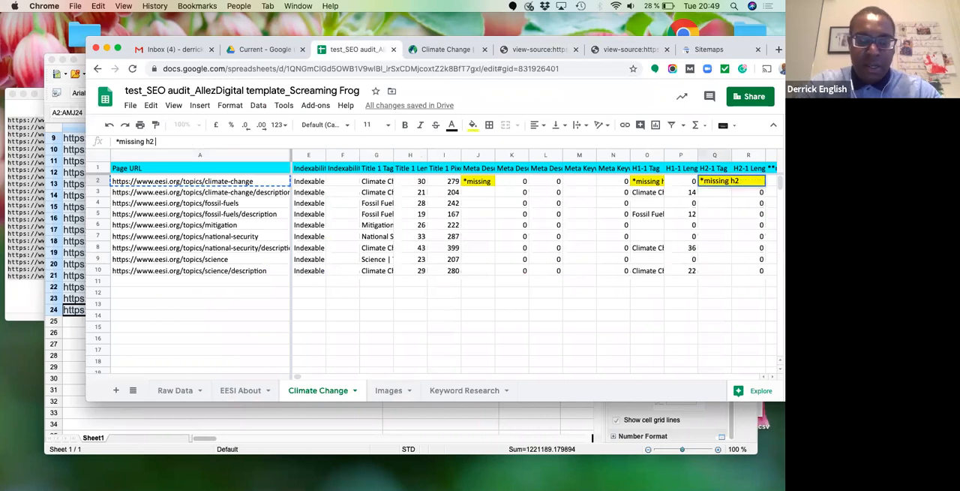
text(; skips)
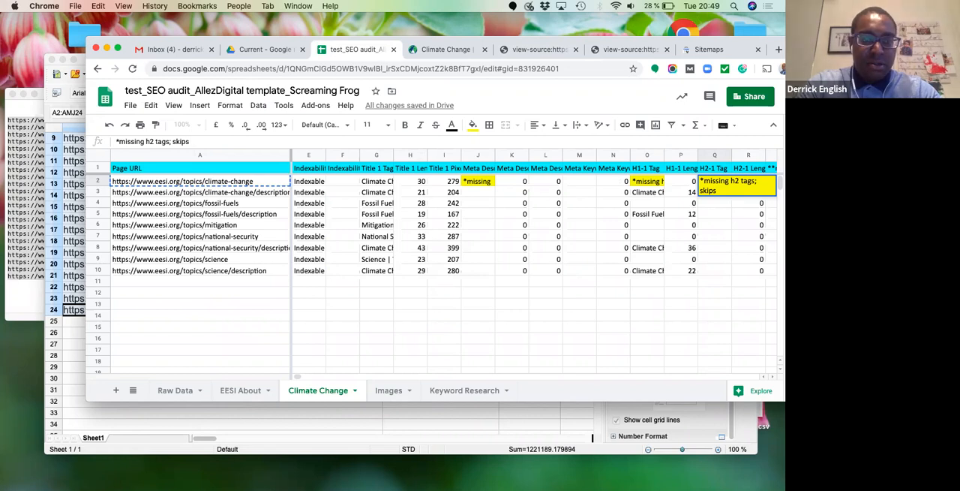
text( directly to h3 tags)
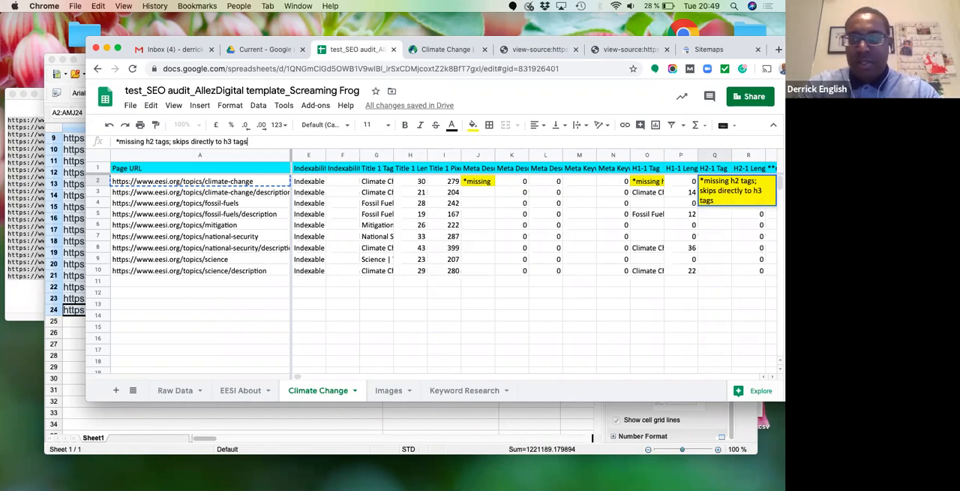
key(Return)
- Review the /topics/climate-change row's remaining columns, from the H2 length through the link metrics to the Keyword column
key(Up)
key(Right)
key(Right)
key(Right)
key(Right)
key(Right)
key(Right)
key(Right)
key(Right)
key(Right)
key(Right)
key(Right)
key(Right)
key(Right)
key(Right)
key(Right)
key(Right)
key(Right)
key(Right)
key(Right)
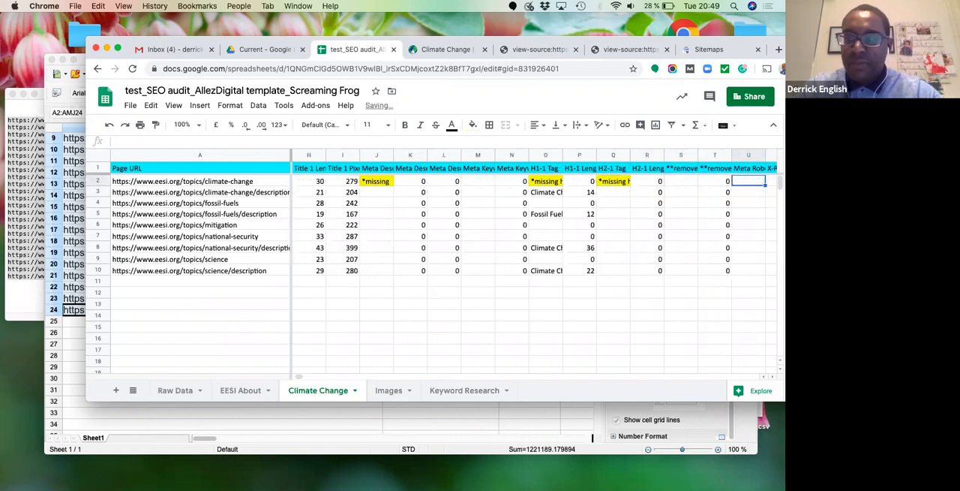
key(Right)
key(Right)
key(Right)
key(Right)
key(Right)
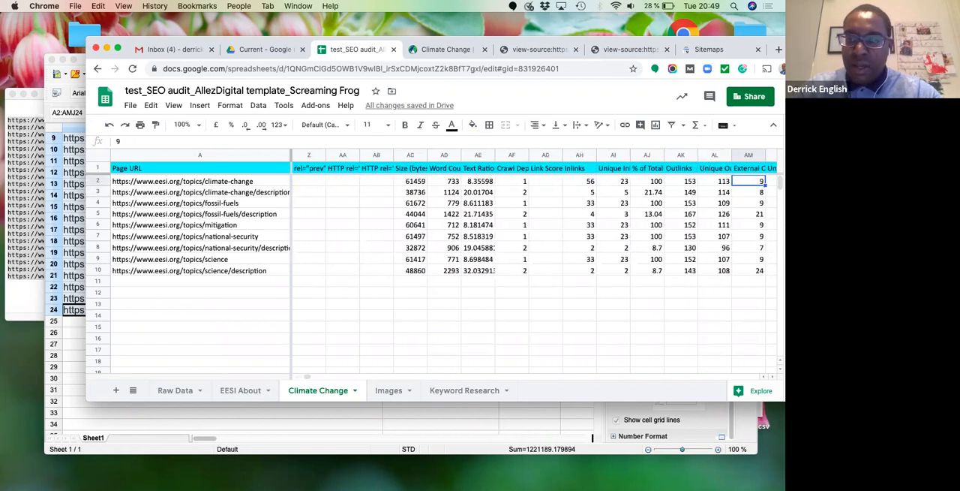
key(Left)
key(Left)
key(Left)
key(Left)
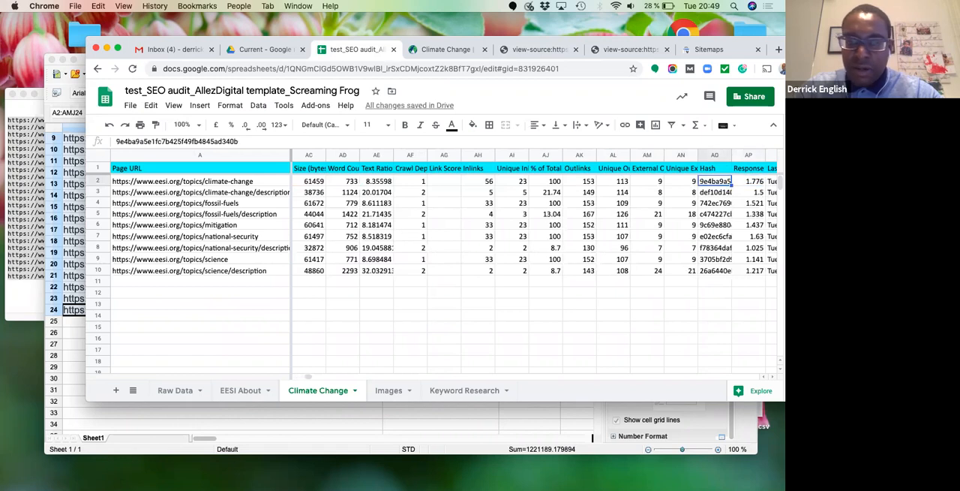
key(Right)
key(Right)
key(Right)
key(Right)
key(Right)
key(Right)
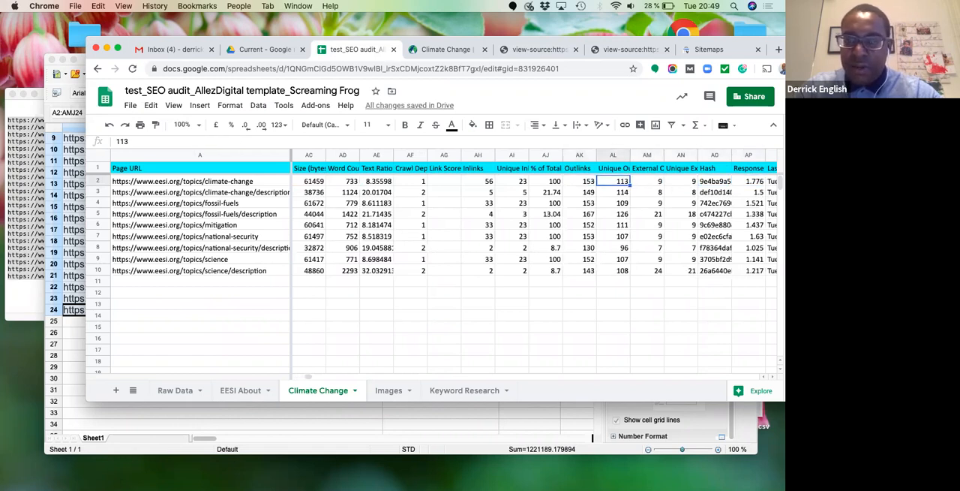
key(Left)
key(Left)
key(Left)
key(Left)
key(Left)
key(Left)
key(Left)
key(Left)
key(Left)
key(Left)
key(Left)
key(Left)
key(Left)
key(Down)
key(Down)
key(Down)
key(Up)
key(Up)
key(Up)
key(Right)
key(Right)
key(Right)
key(Right)
key(Right)
key(Right)
key(Right)
key(Right)
key(Right)
key(Right)
key(Right)
key(Right)
key(Right)
key(Right)
key(Right)
key(Right)
key(Right)
key(Right)
key(Right)
key(Right)
key(Right)
key(Up)
key(Left)
key(Left)
key(Left)
key(Left)
key(Down)
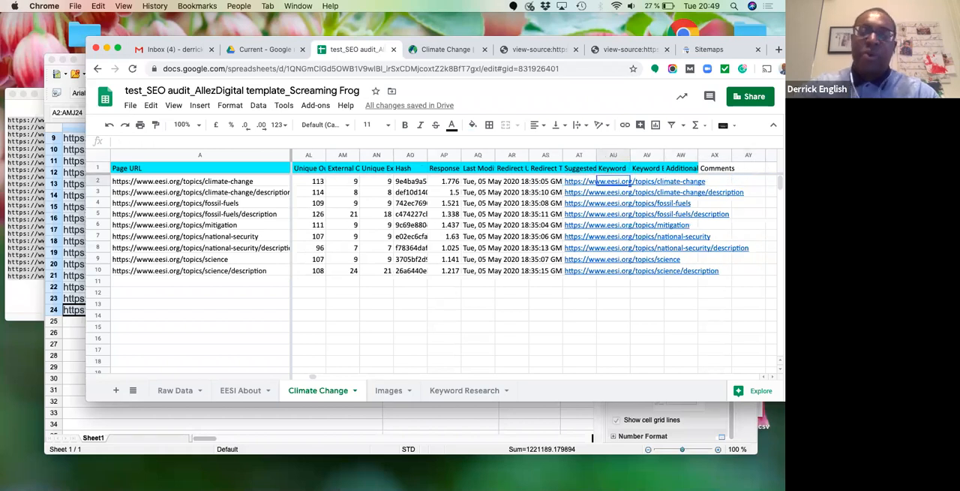
- Enter "climate change" in the Keyword cell AU2 for the /topics/climate-change page
key(Up)
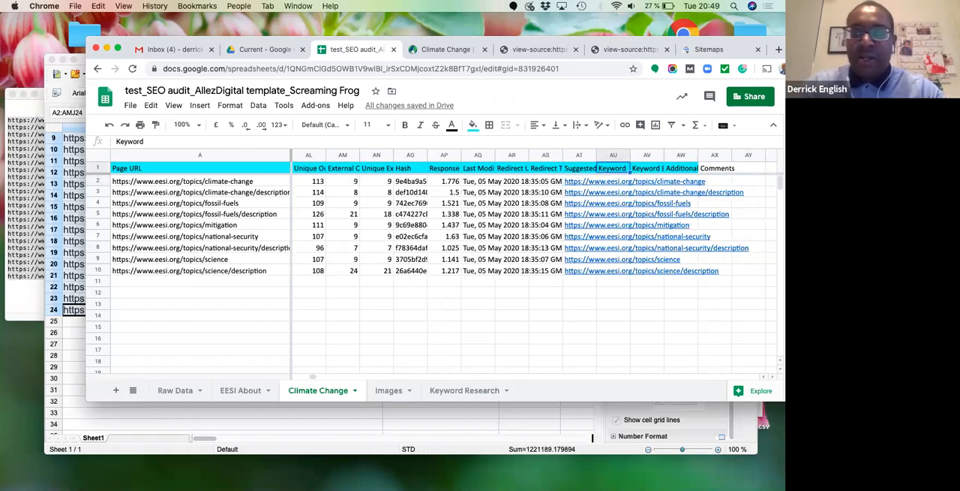
key(Down)
text(clim)
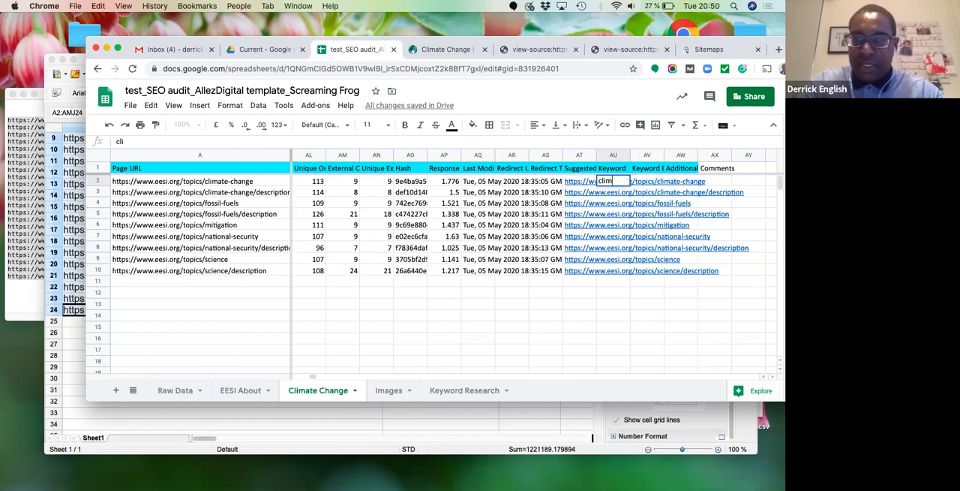
text(ate change)
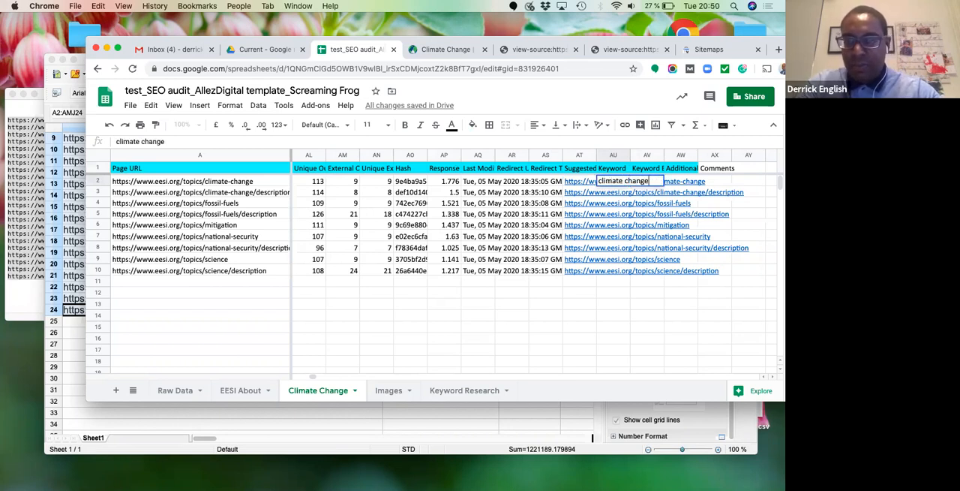
key(Return)
- Enter "no" in cell AV2, under Keyword Exist in Title Tag, Meta Tag and H1 Tag, and fill it yellow
key(Up)
key(Right)
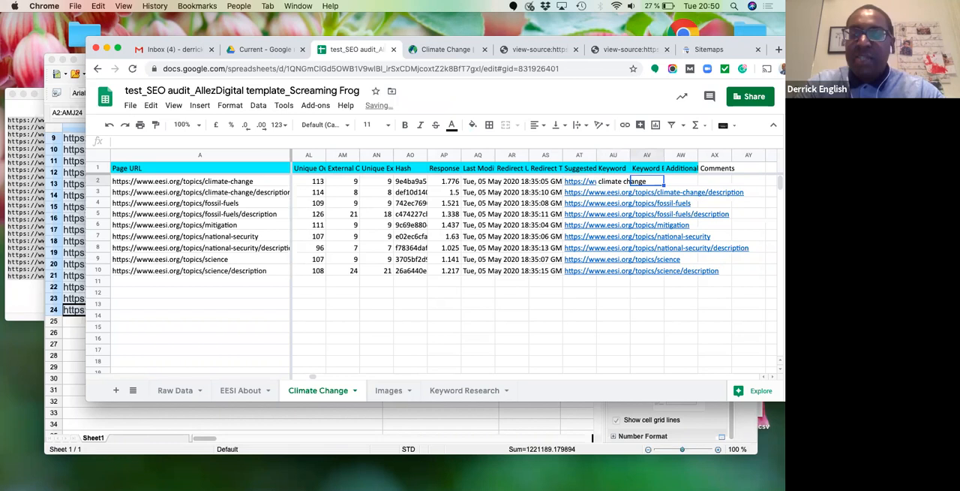
key(Up)
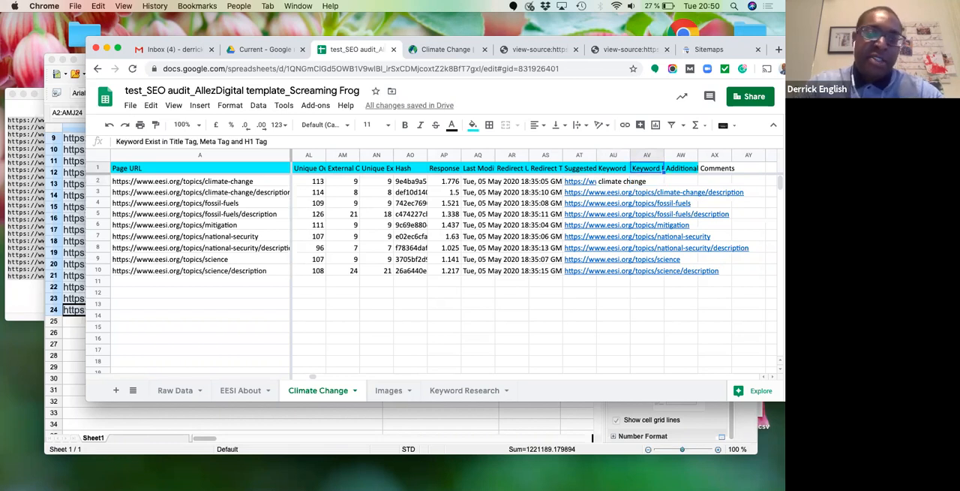
key(Down)
text(no)
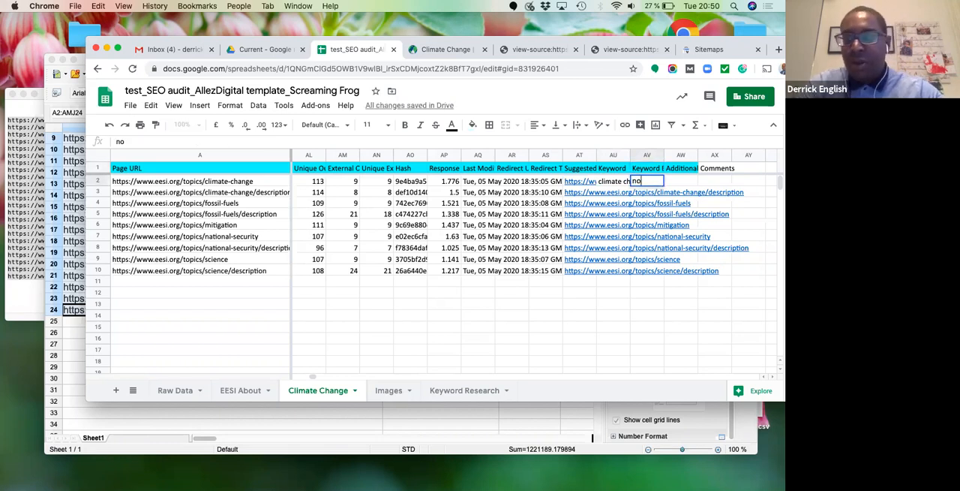
click(472, 124)
click(513, 176)
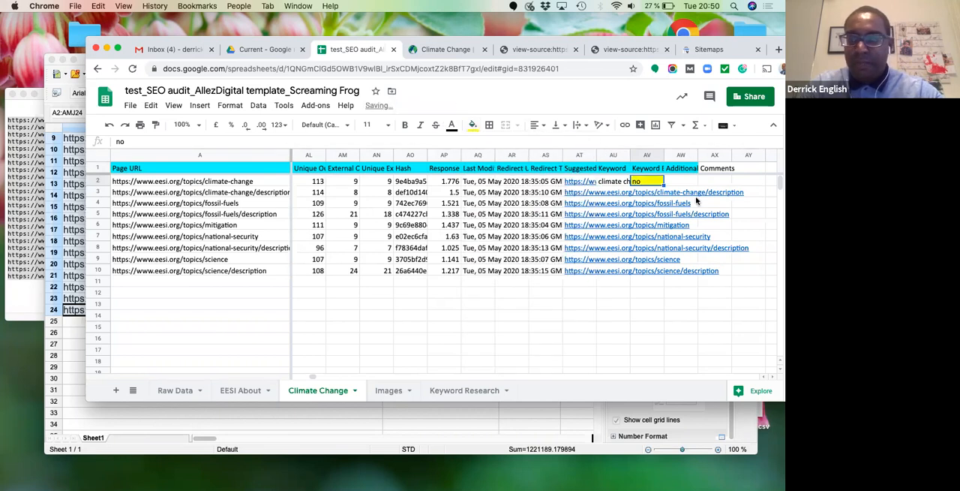
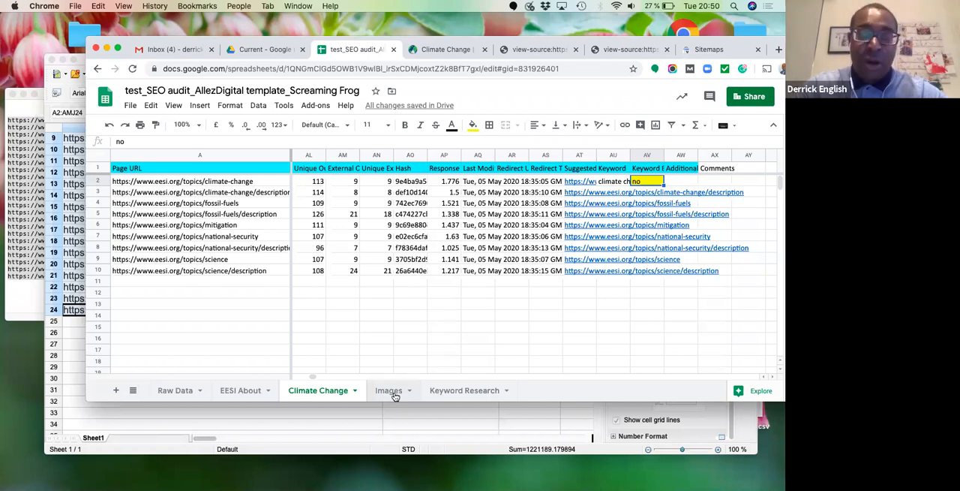
mouse_move(536, 489)
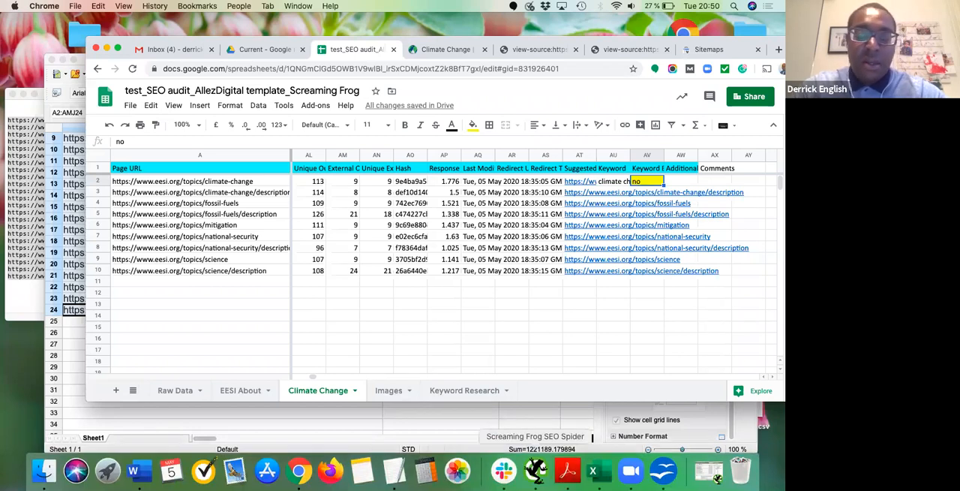
click(710, 472)
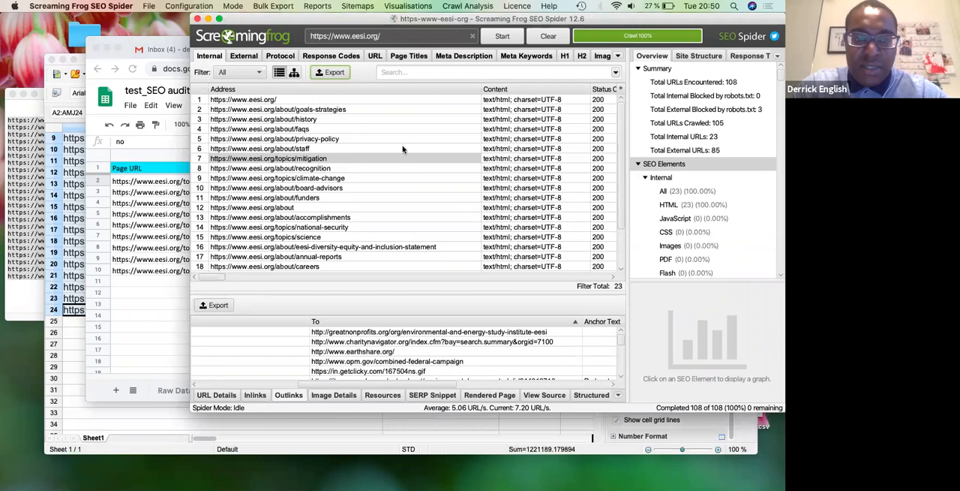
click(377, 112)
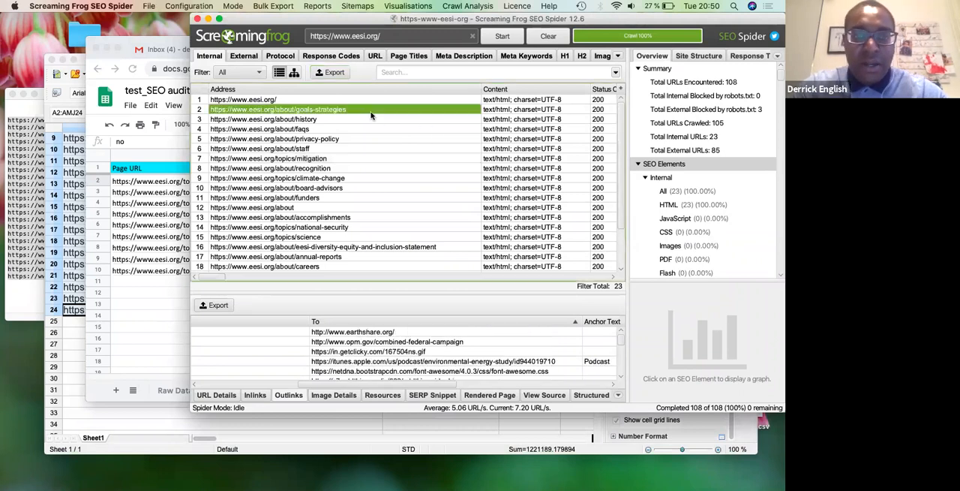
click(355, 133)
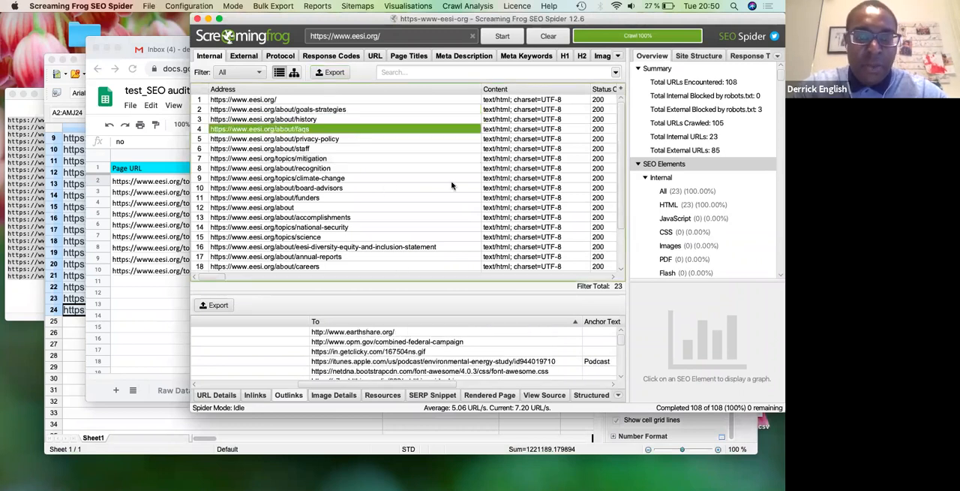
scroll(618, 183, down, 3)
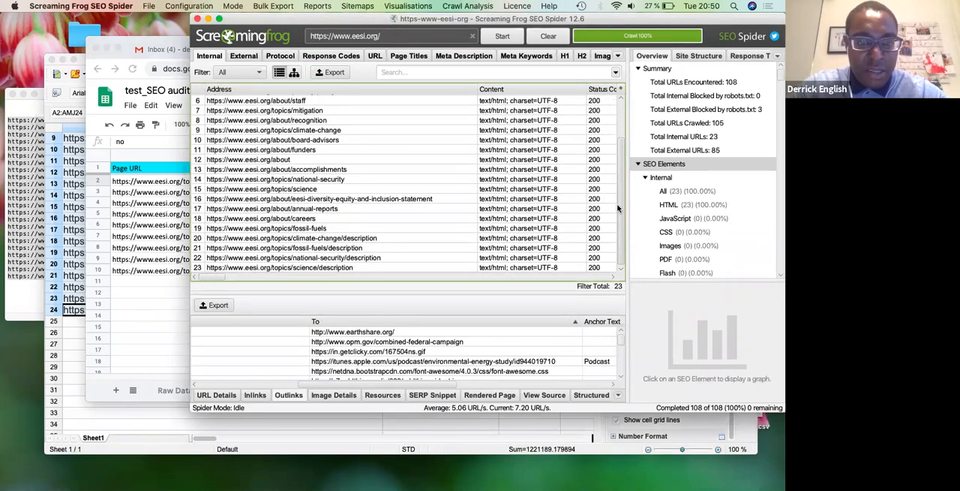
scroll(613, 117, up, 3)
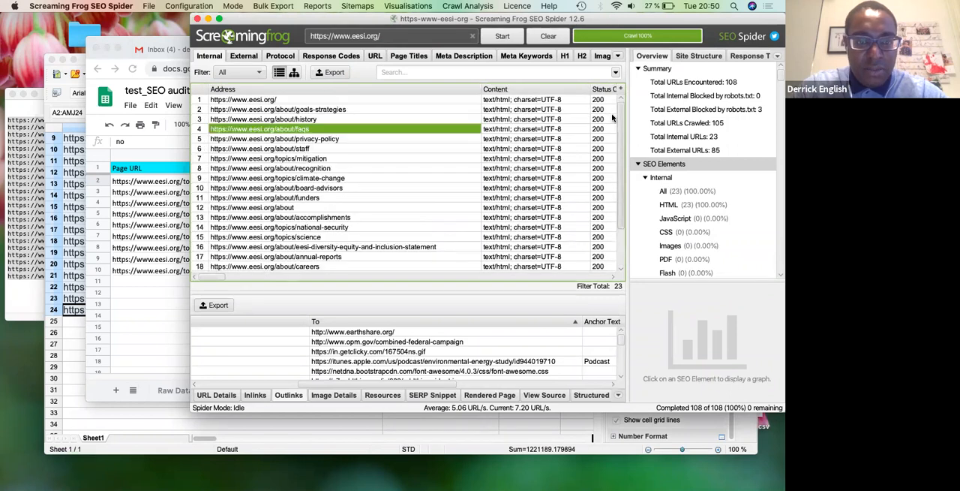
click(346, 178)
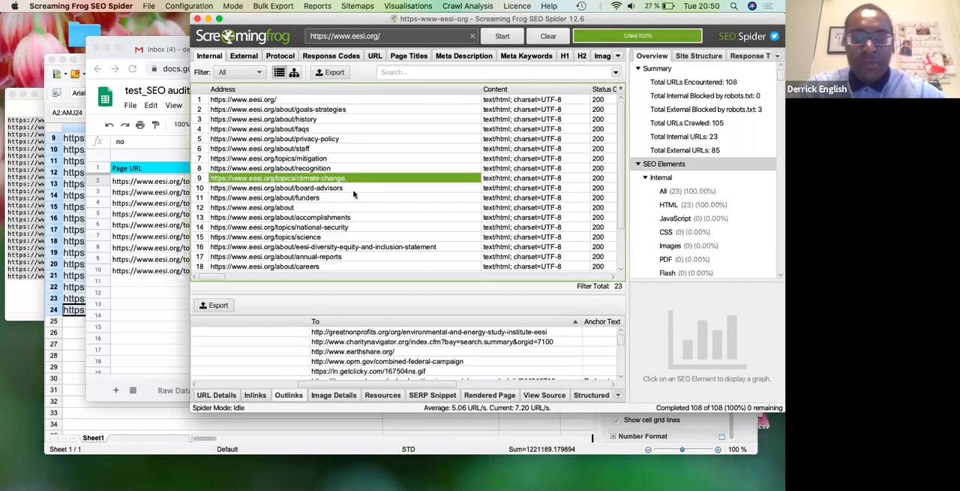
click(333, 395)
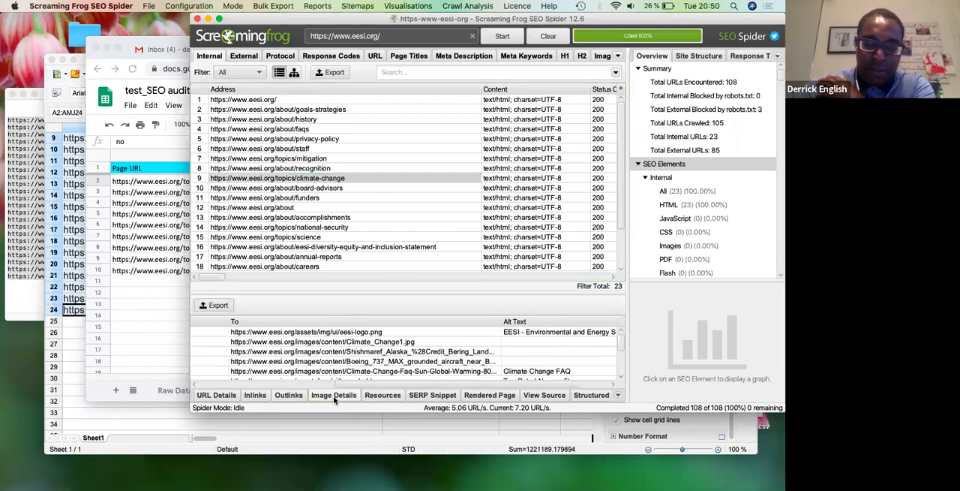
- Export the climate-change page's image details to the desktop as image_details.csv
click(764, 438)
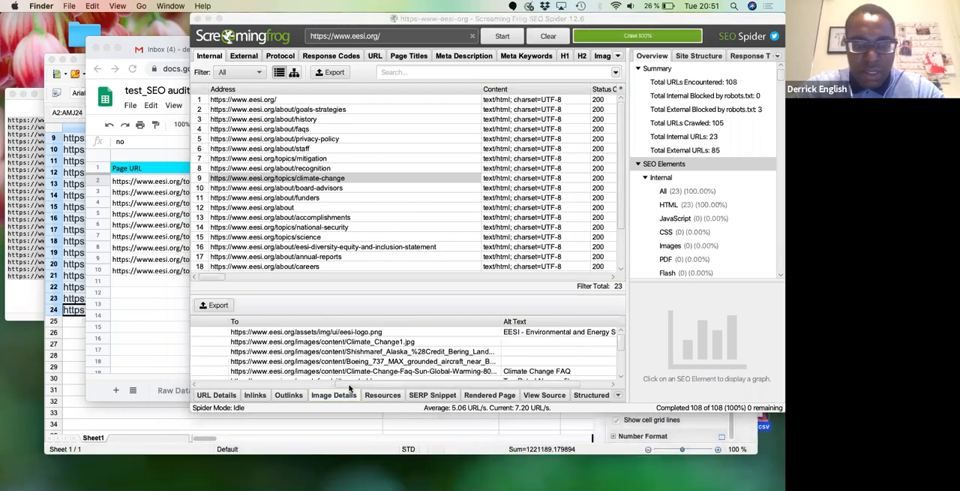
click(217, 307)
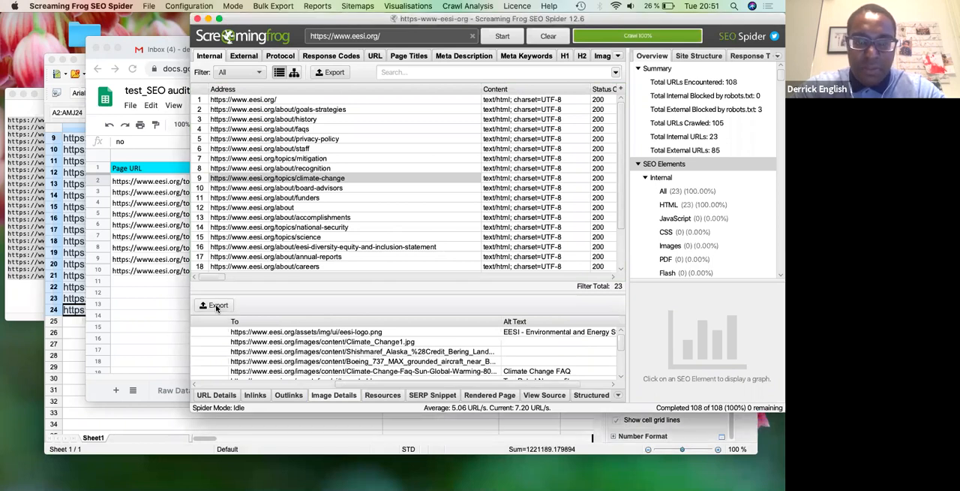
click(217, 306)
click(555, 110)
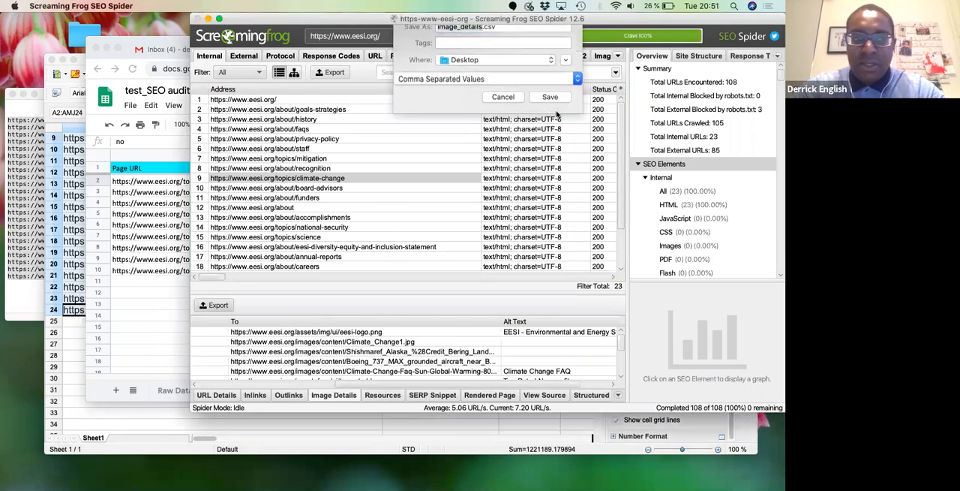
- Close the earlier crawl spreadsheet and open image_details.csv in OpenOffice, accepting the default text import settings
click(51, 60)
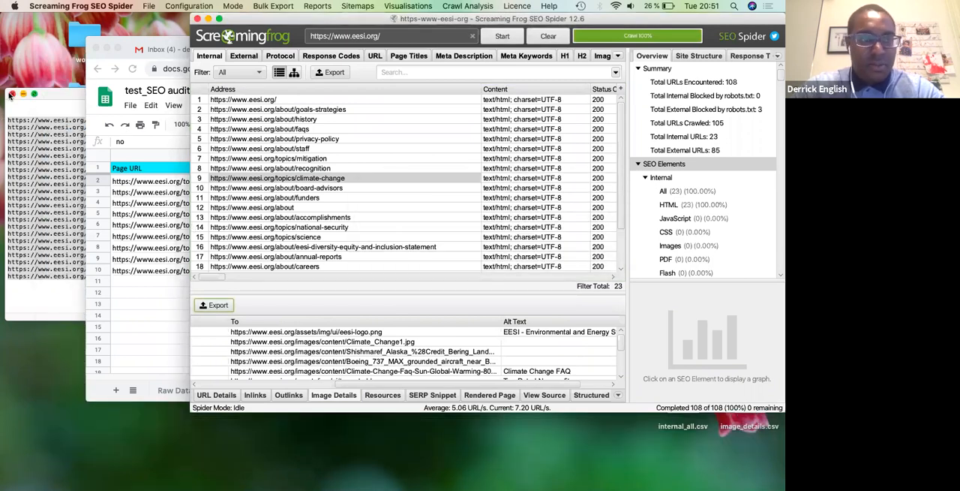
click(747, 426)
right_click(747, 427)
mouse_move(679, 221)
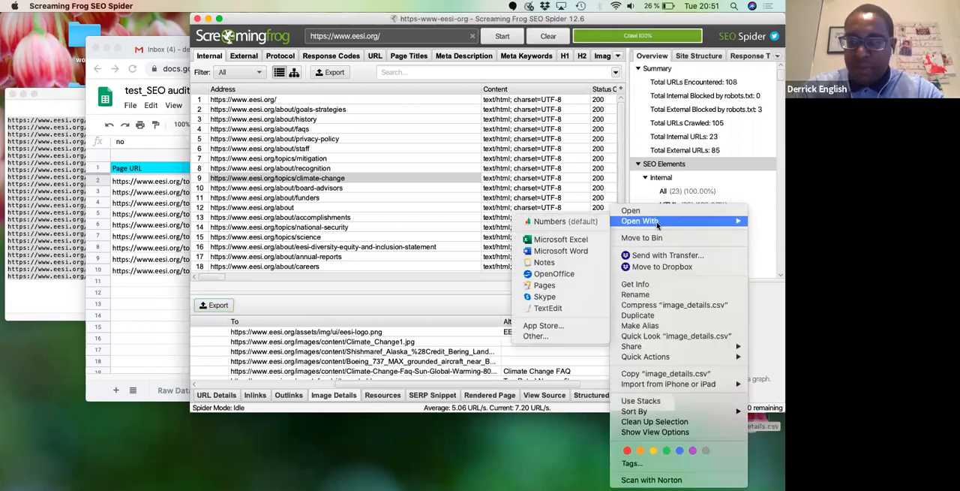
click(549, 275)
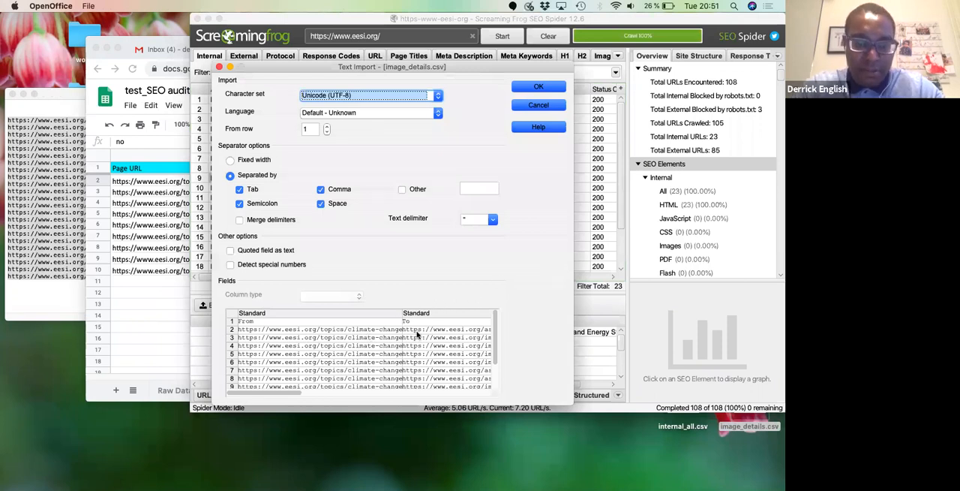
click(539, 87)
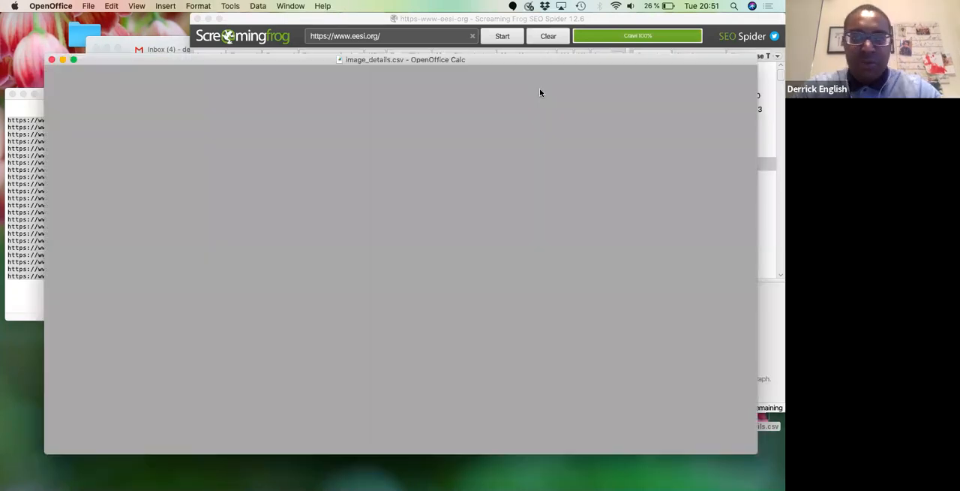
- Select rows 2 to 12 of the image details and open the Images sheet of the audit spreadsheet
click(409, 162)
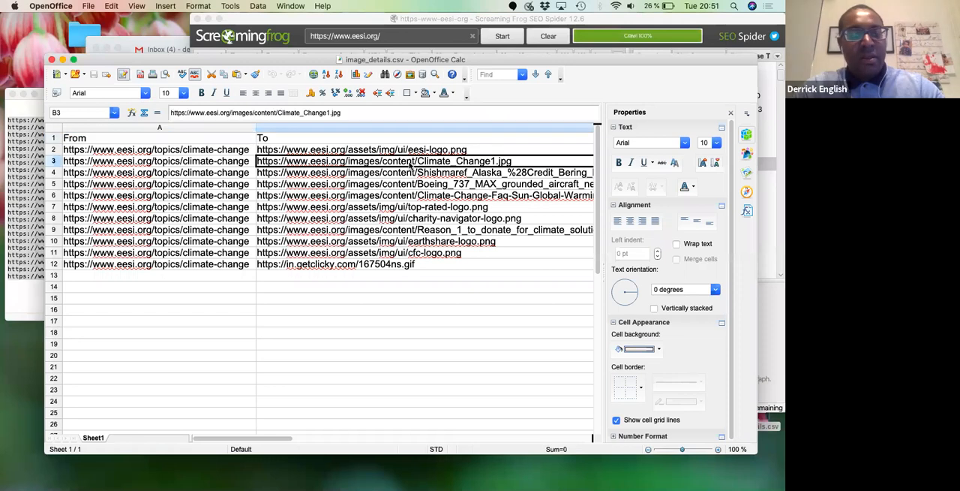
key(Left)
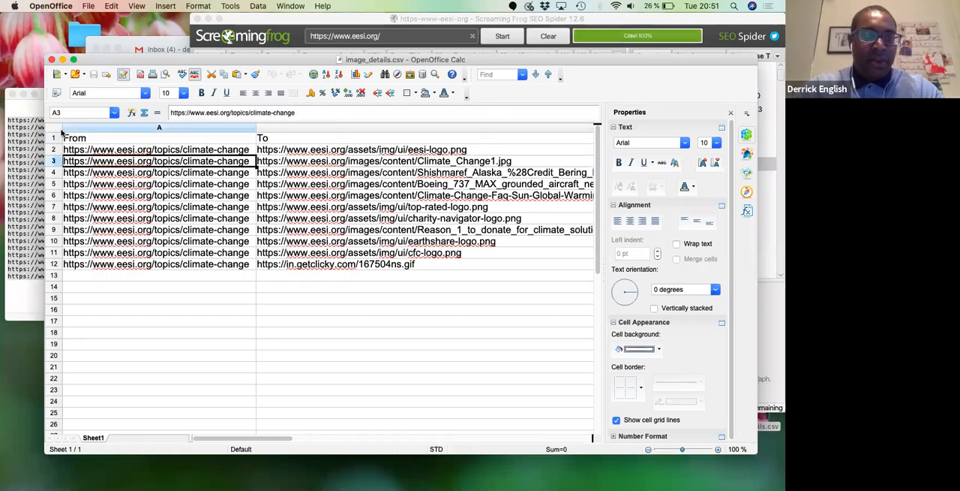
click(53, 150)
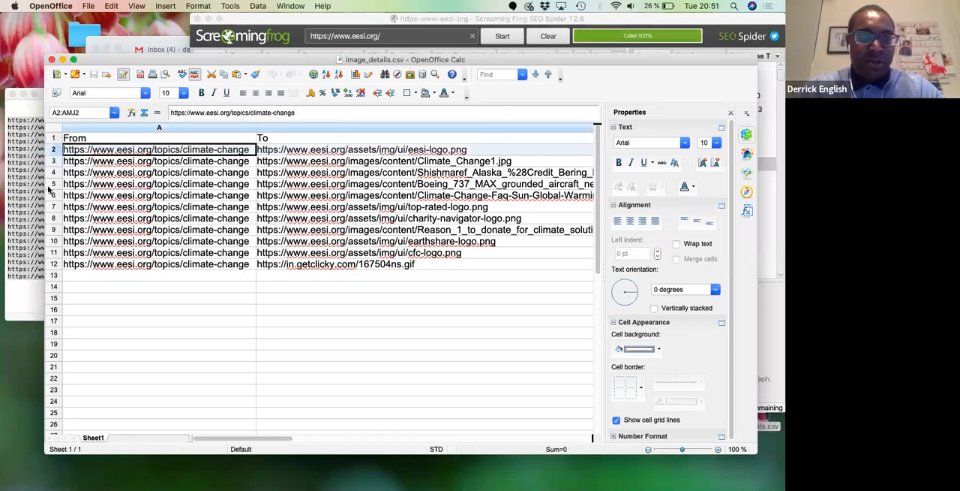
shift+click(53, 264)
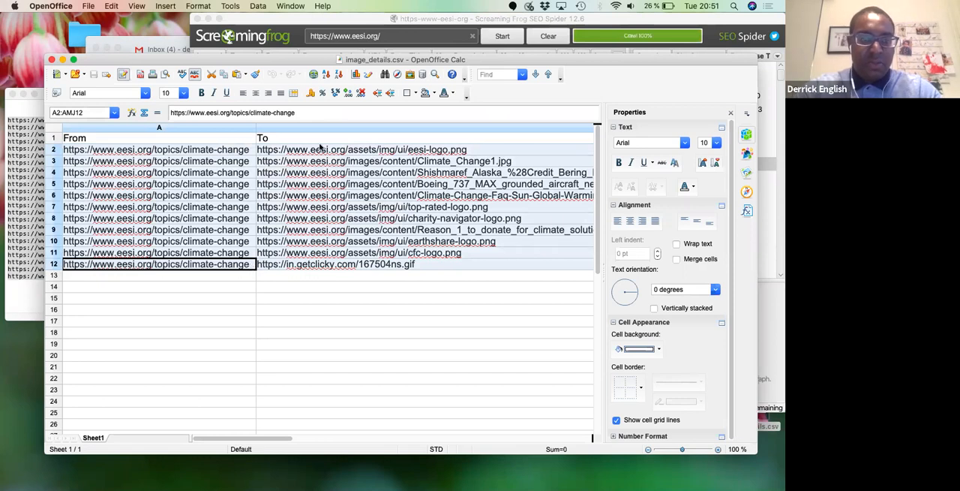
click(116, 43)
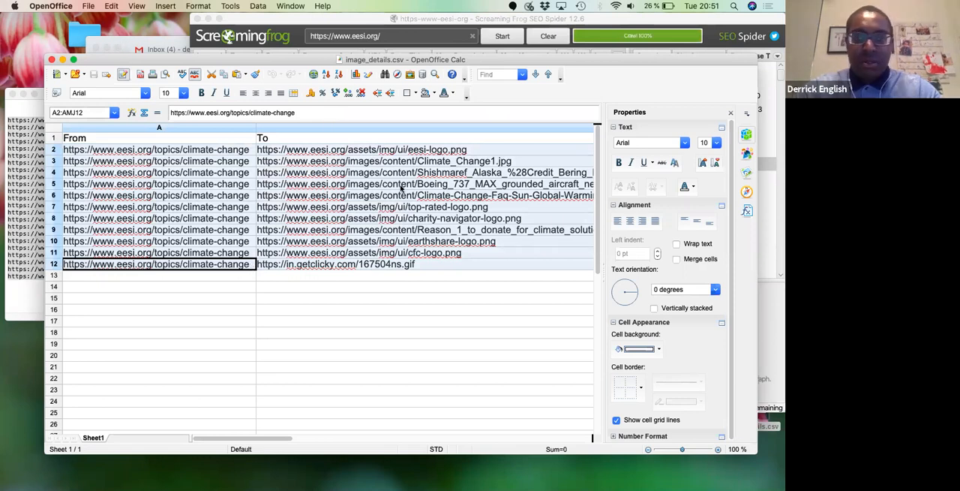
click(388, 391)
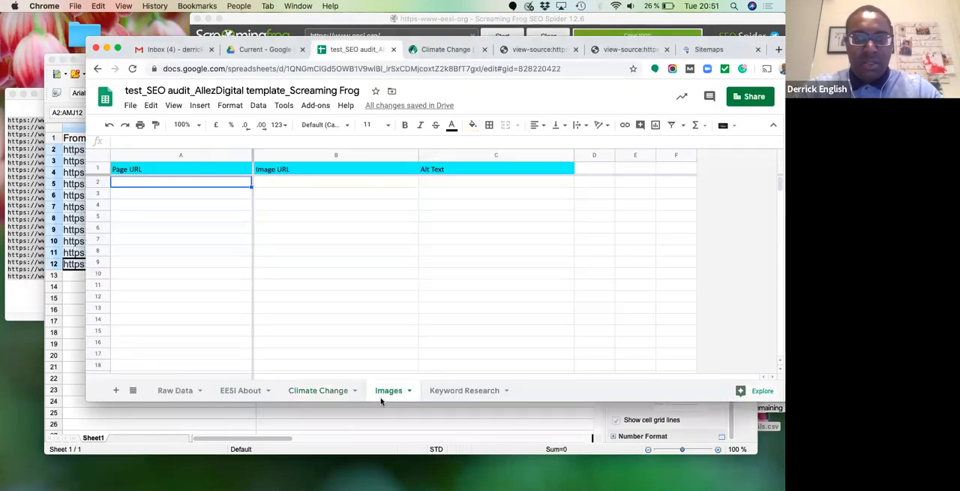
- Return to image_details.csv in OpenOffice and examine its From, To and Alt Text columns
click(284, 441)
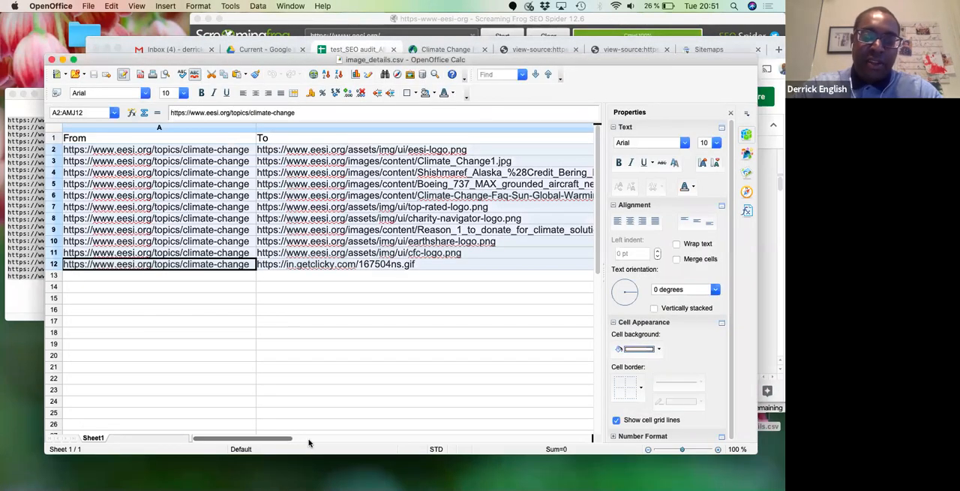
click(431, 139)
click(425, 163)
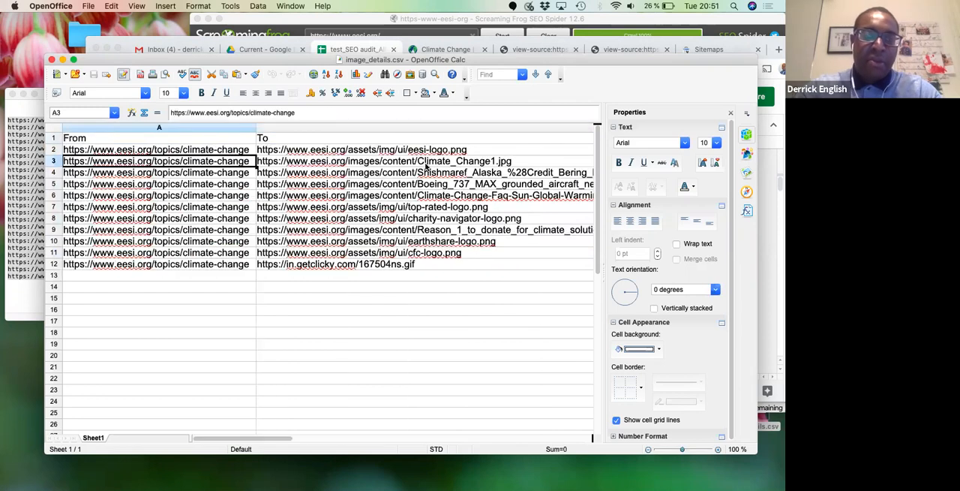
click(425, 164)
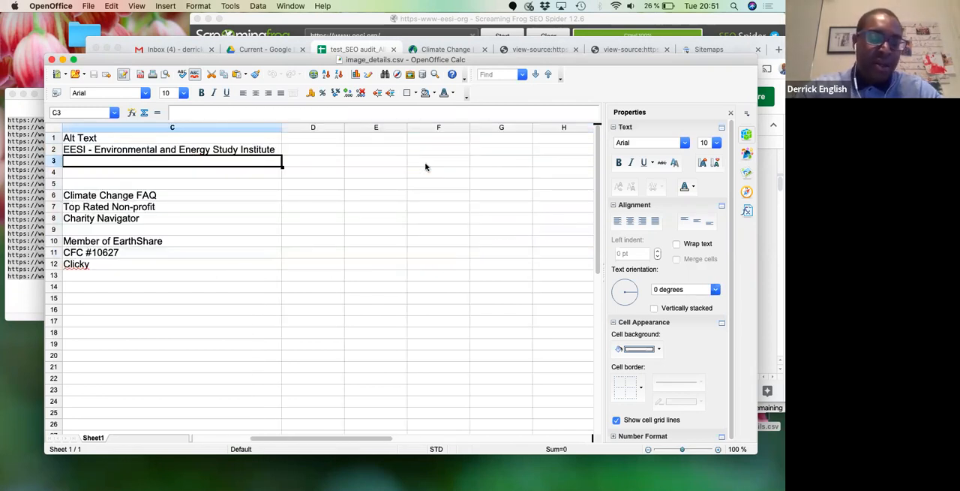
key(Up)
key(Left)
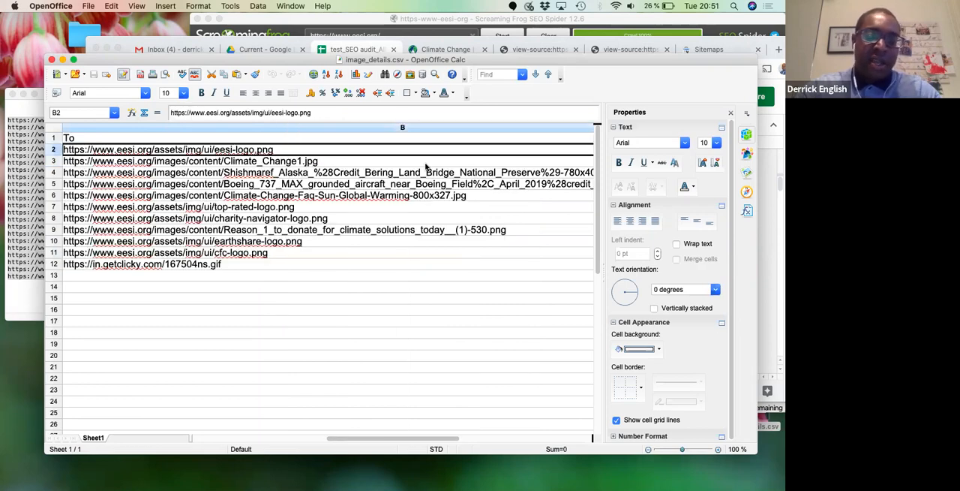
key(Right)
key(Left)
key(Left)
key(Right)
key(Right)
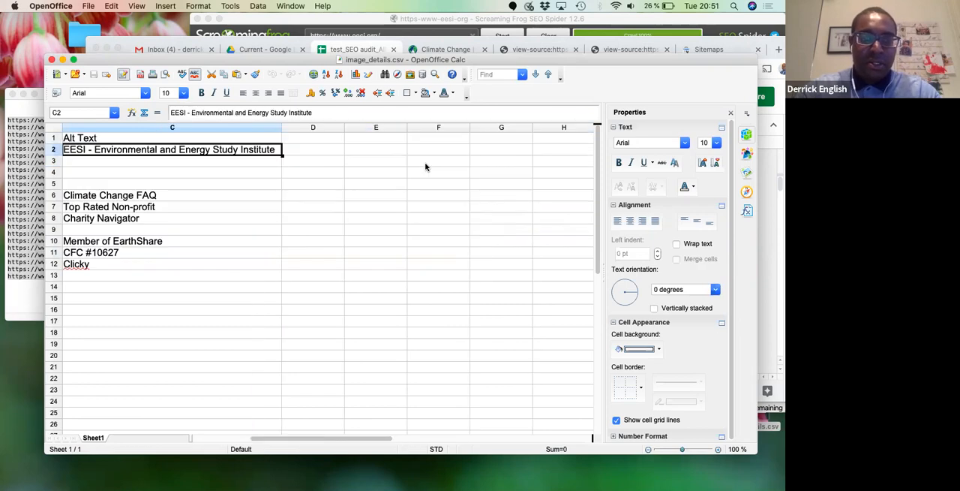
key(Left)
key(Left)
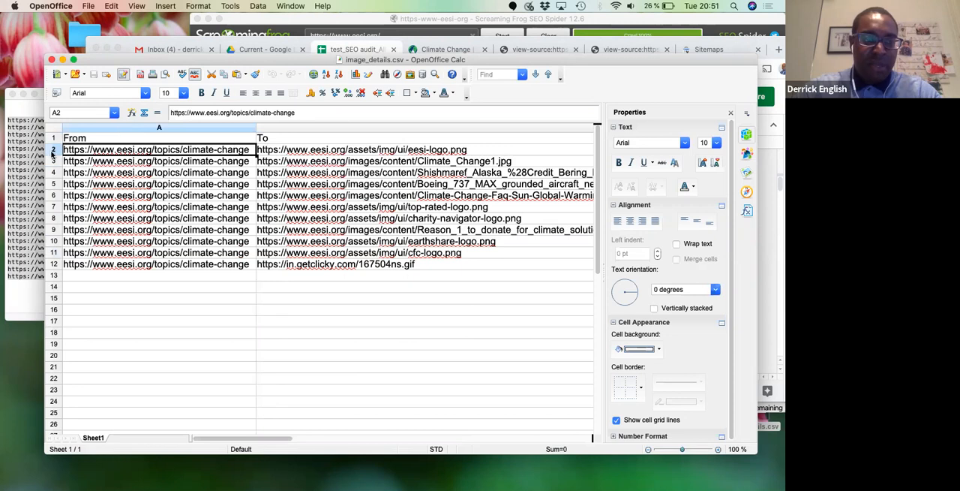
- Copy rows 2 to 12 of image_details.csv and return to the audit spreadsheet in Chrome
click(52, 153)
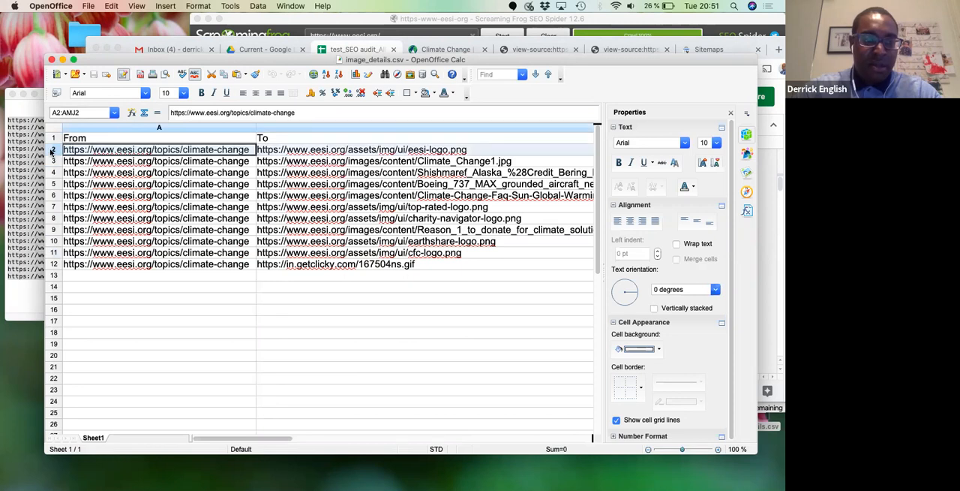
shift+click(53, 264)
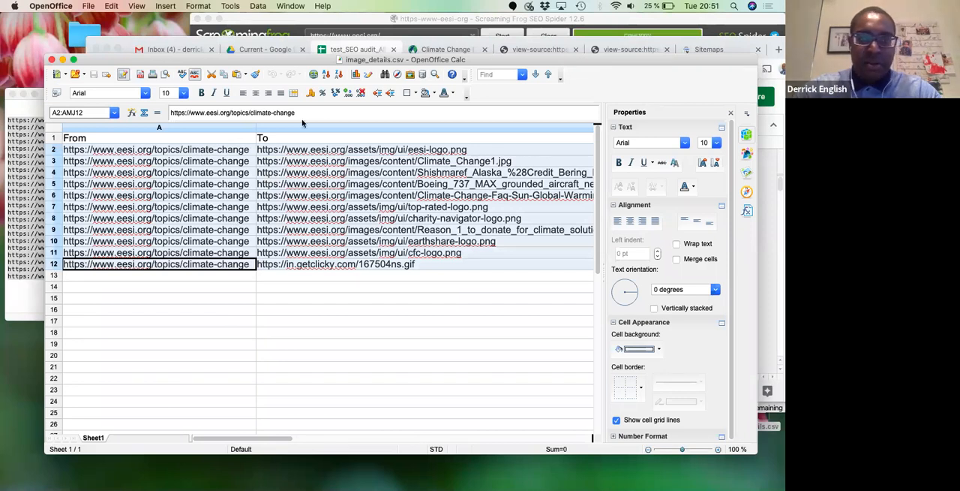
click(125, 45)
- Try pasting the copied image rows at cell A2 of the Images sheet, and undo the paste
click(185, 240)
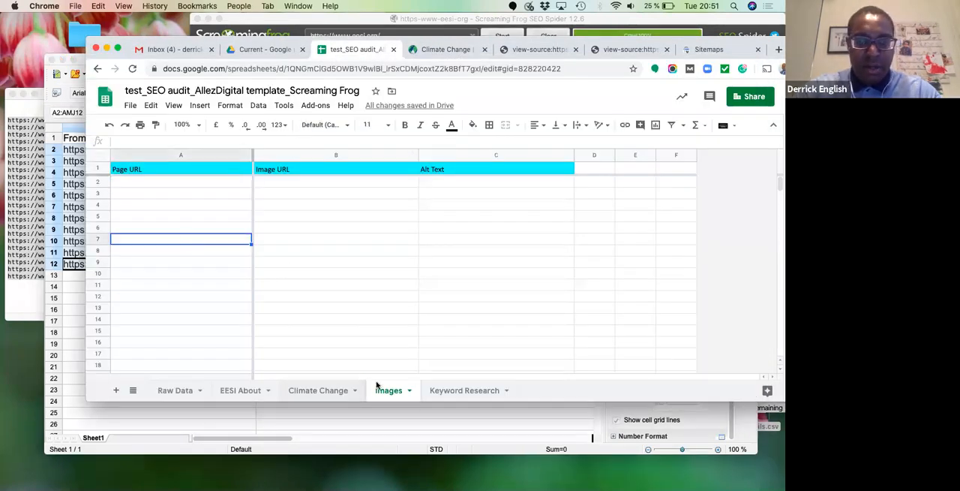
click(177, 182)
key(super+v)
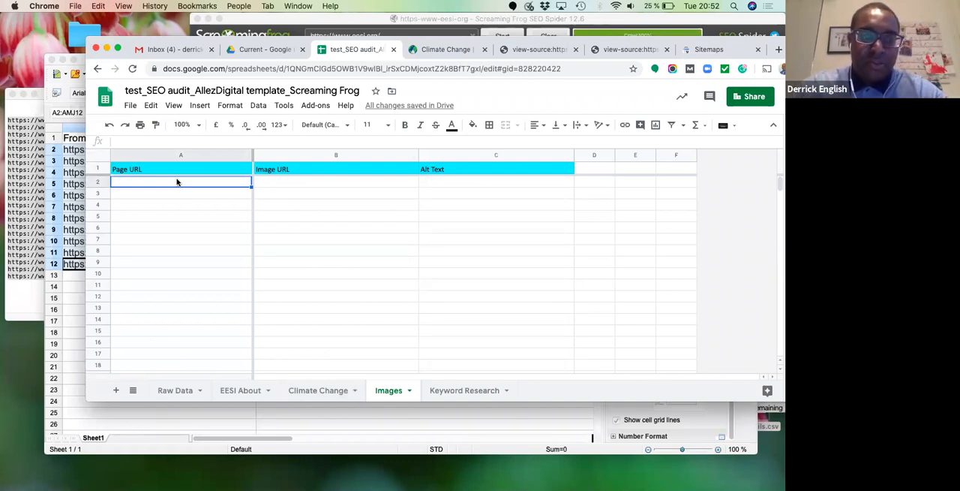
click(24, 127)
click(438, 235)
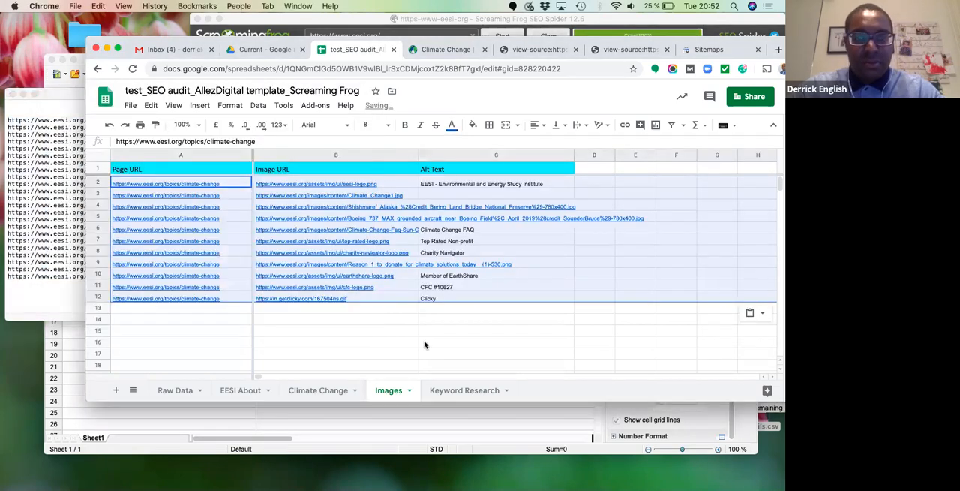
key(super+z)
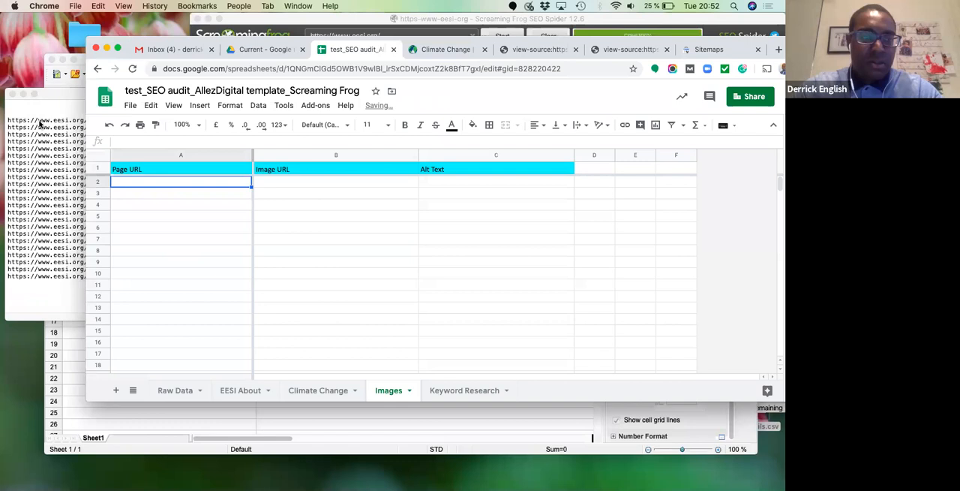
- Paste the copied image rows as plain text into the blank area of seo_links.txt in TextEdit
click(44, 113)
scroll(39, 104, up, 5)
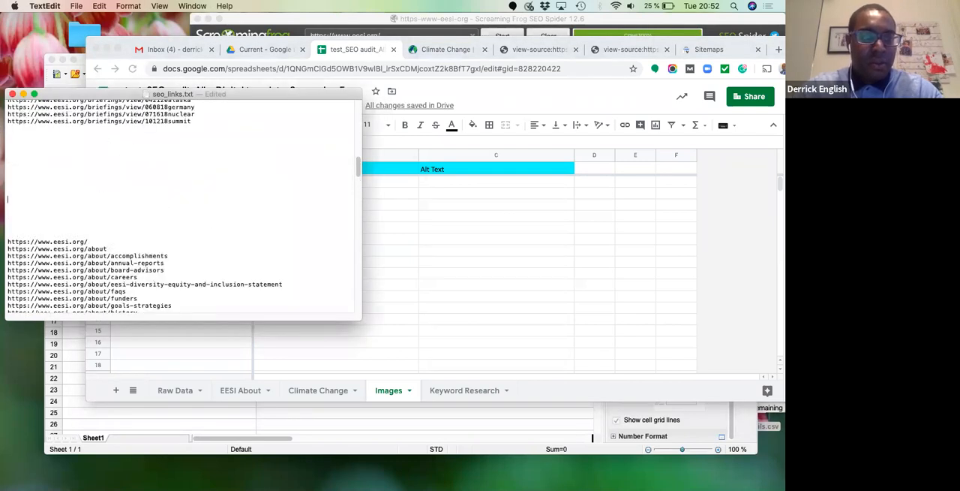
key(super+v)
drag(357, 244, 357, 227)
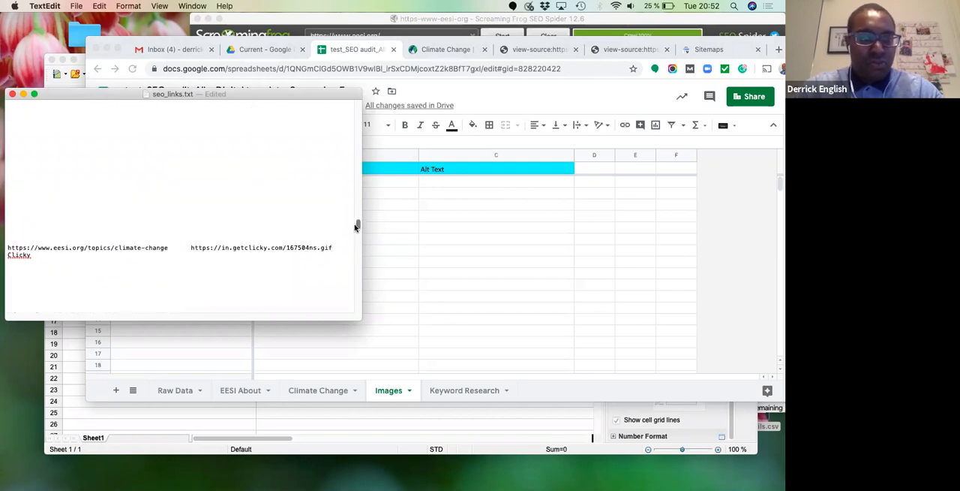
- Switch to the audit spreadsheet in Chrome and paste the plain-text image rows at cell A2 of the Images sheet
click(422, 240)
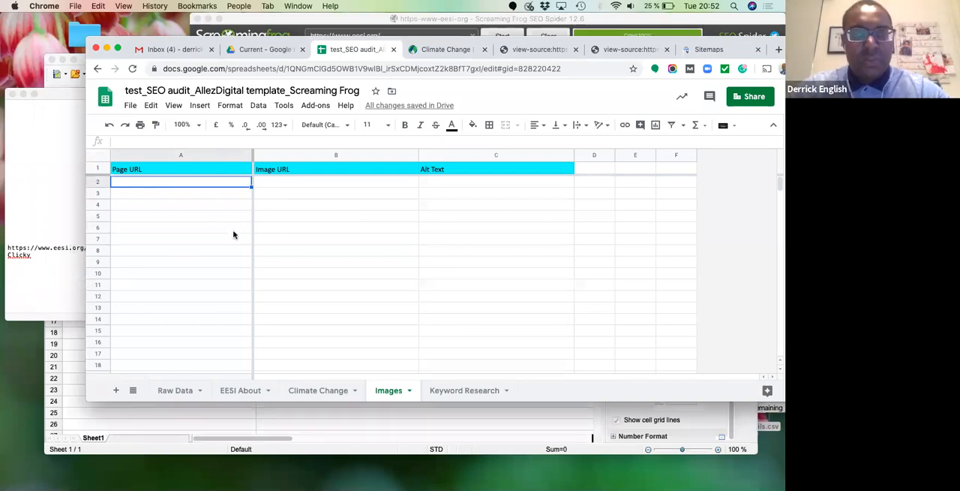
key(super+v)
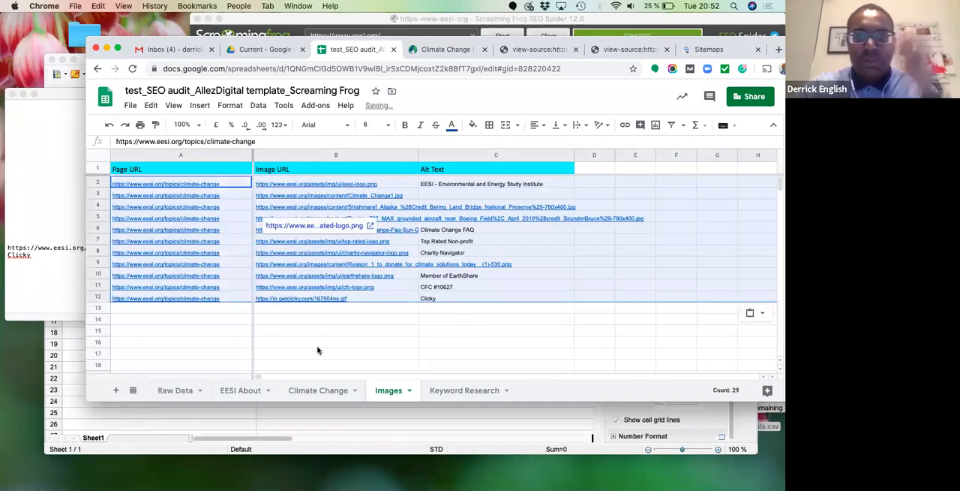
click(318, 347)
- Remove the hyperlinks from columns A to C of the Images sheet
drag(177, 156, 480, 156)
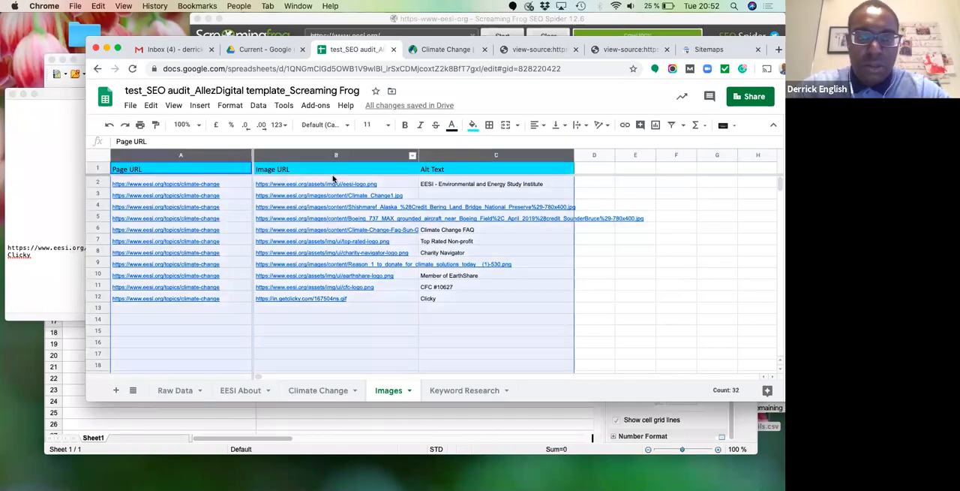
right_click(225, 336)
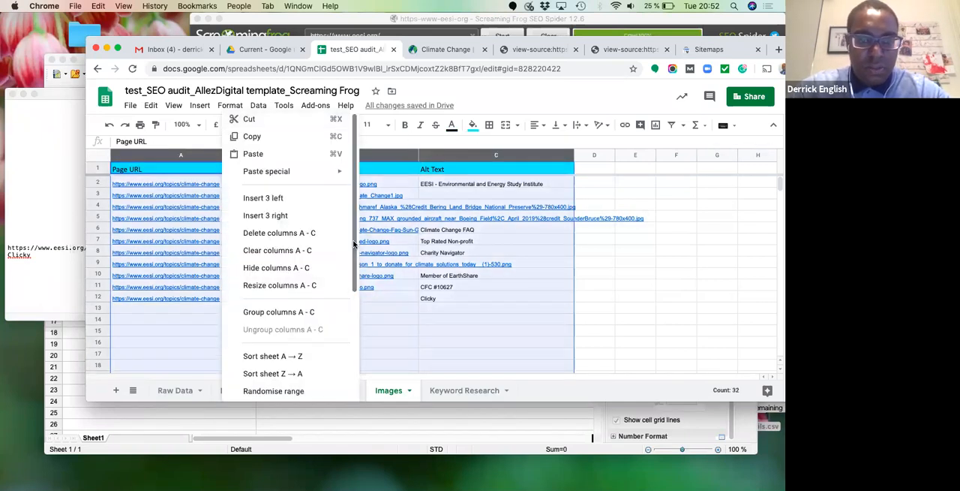
scroll(357, 287, down, 5)
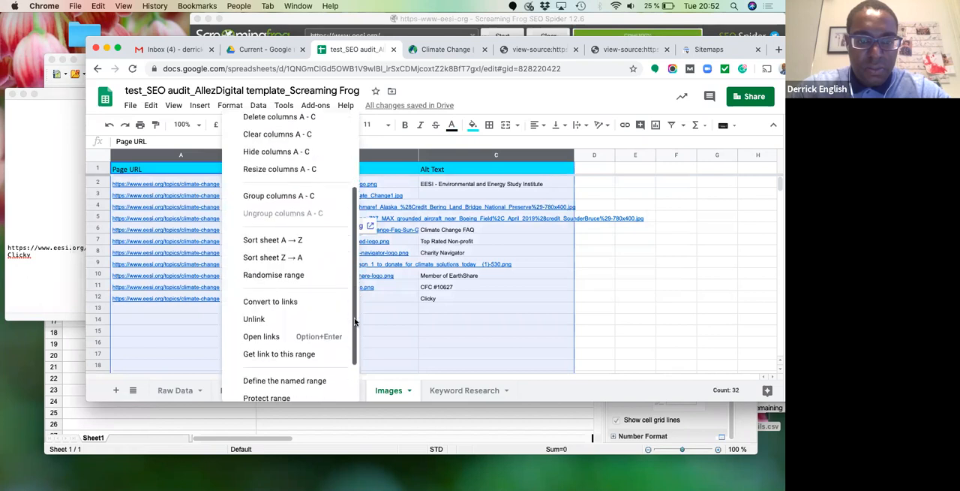
click(285, 305)
click(410, 335)
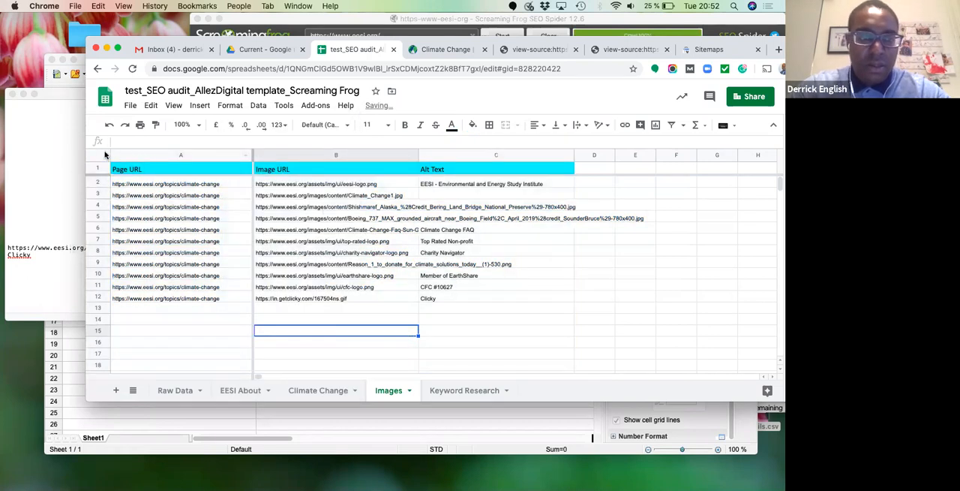
- Set the whole Images sheet to the Default (Calibri) font at size 11
key(super+a)
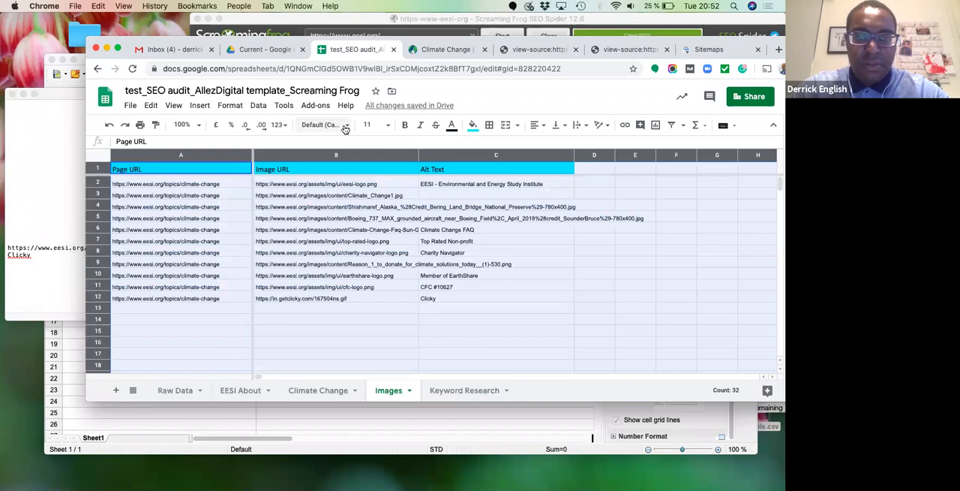
click(334, 125)
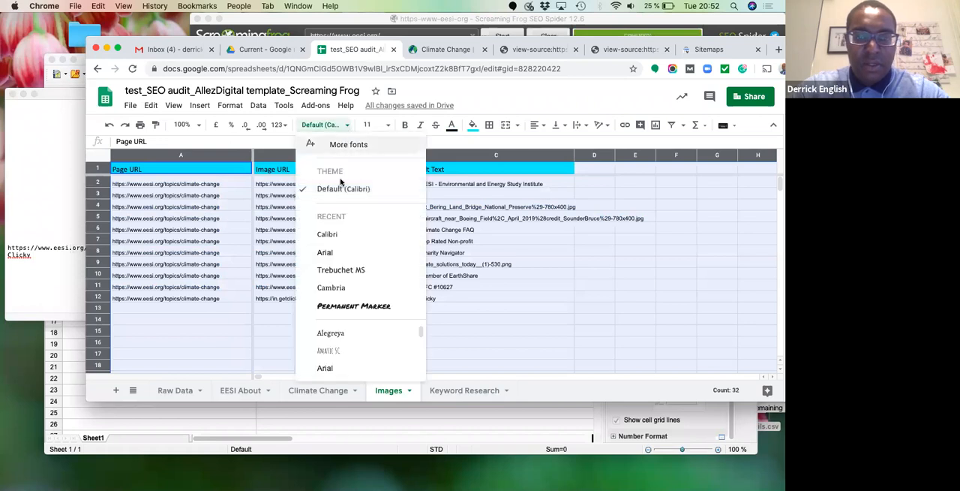
click(390, 122)
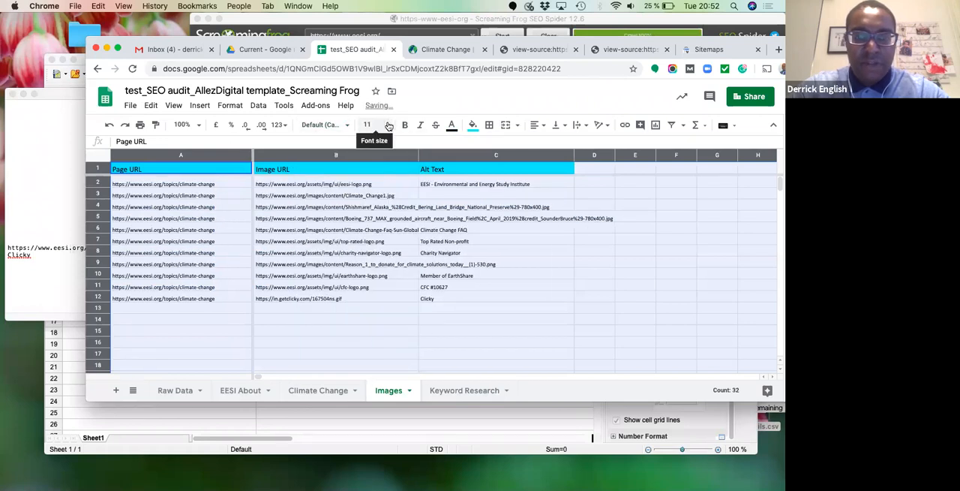
click(389, 125)
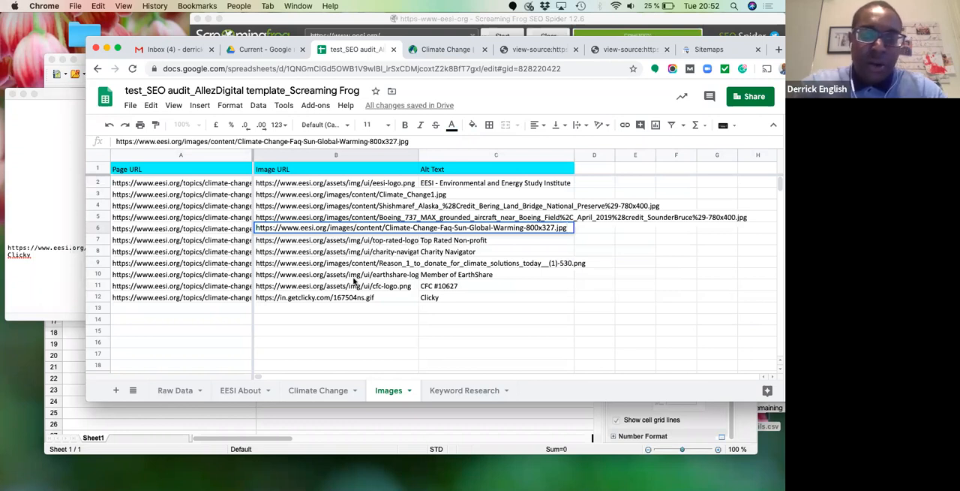
click(355, 285)
- Delete the repeated climate-change page URLs in cells A3 to A12, keeping only the one in A2
drag(201, 195, 208, 298)
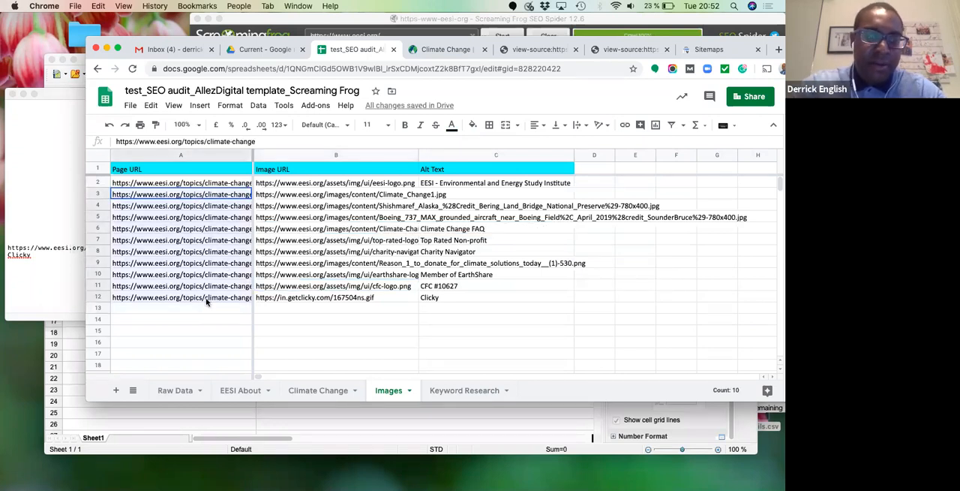
key(Delete)
key(Up)
key(Up)
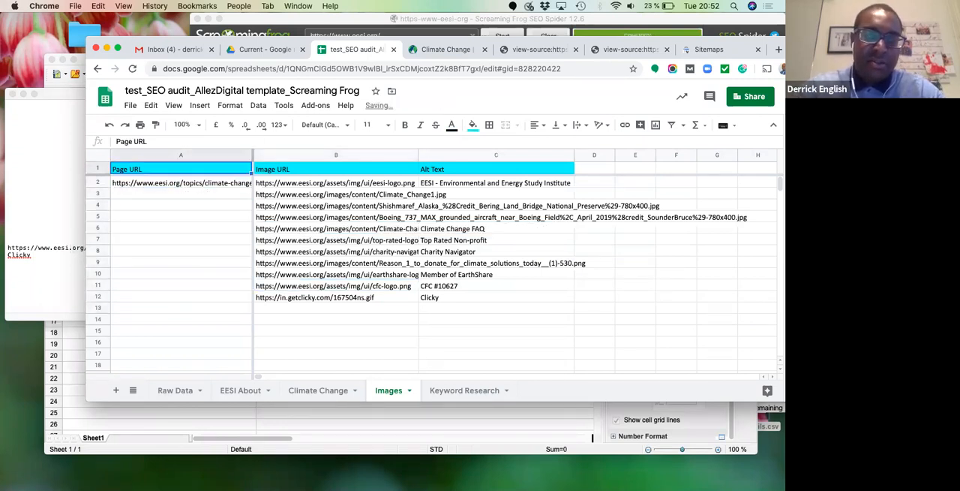
key(Down)
key(Down)
key(Down)
key(Down)
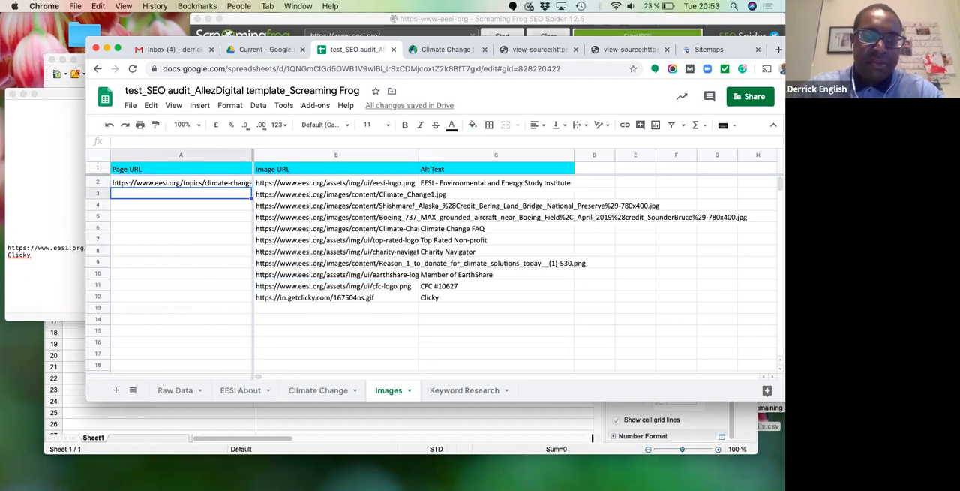
key(Up)
key(Up)
key(Up)
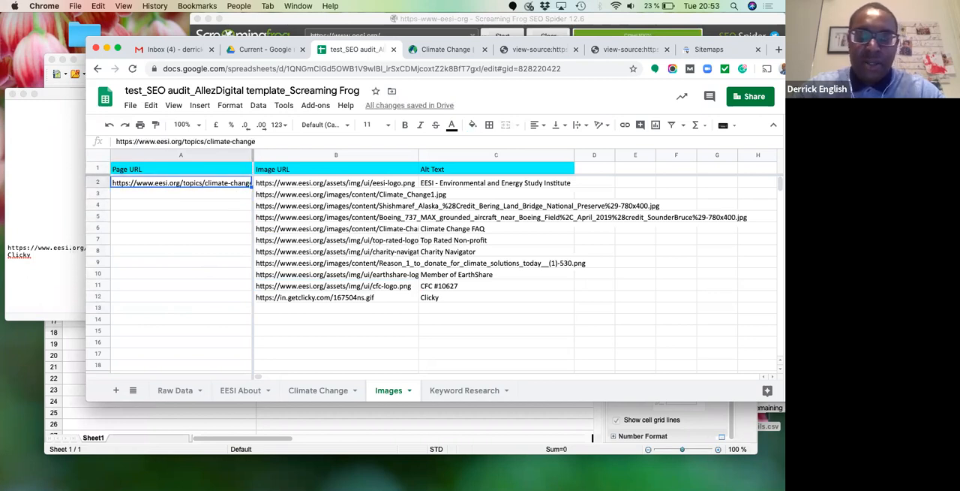
- Enter the note "*missing alt tags" in cell C3 of the Alt Text column
click(453, 194)
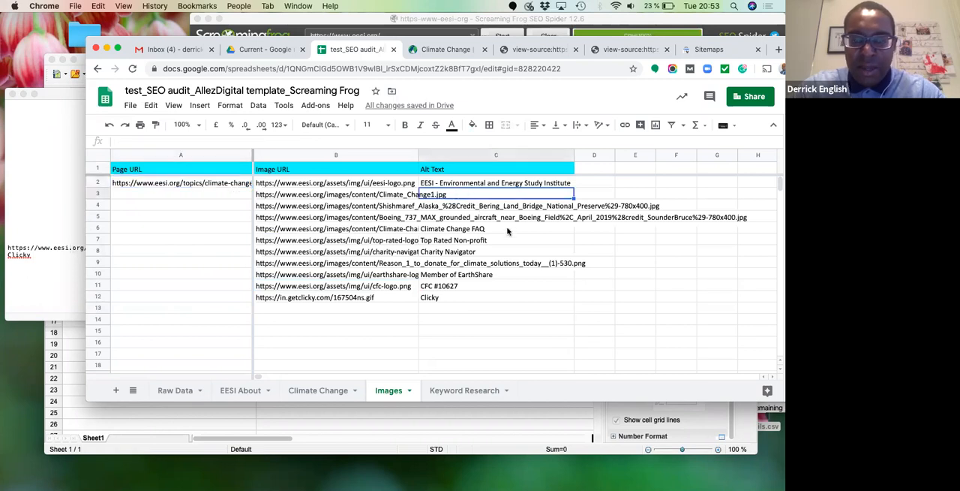
text(*mis)
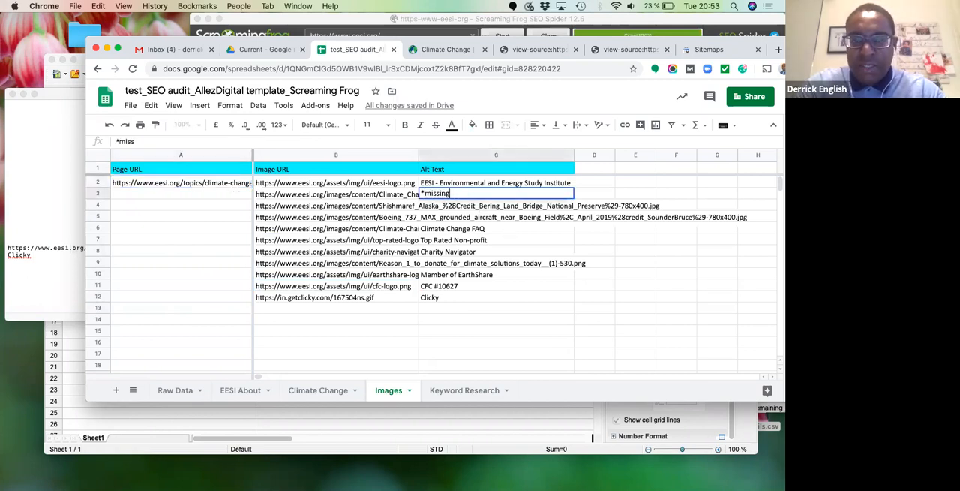
text(sing)
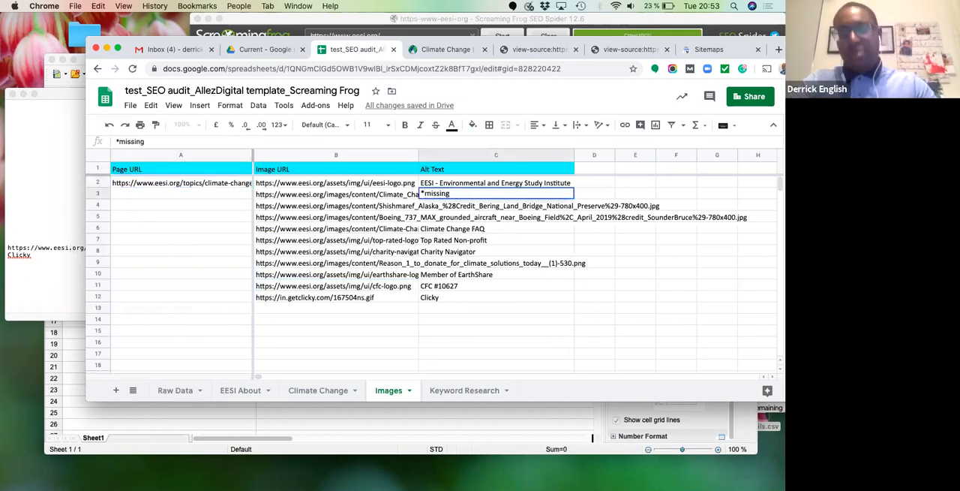
text( alt)
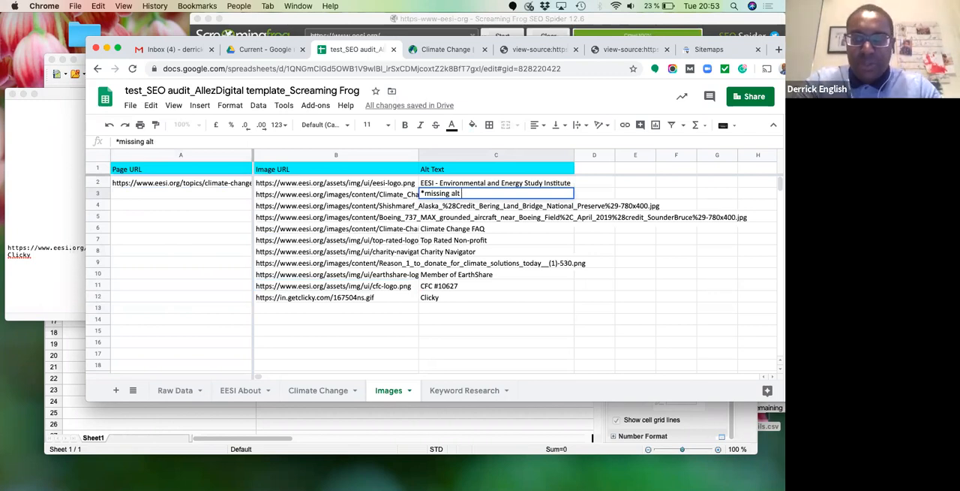
key(Return)
key(Up)
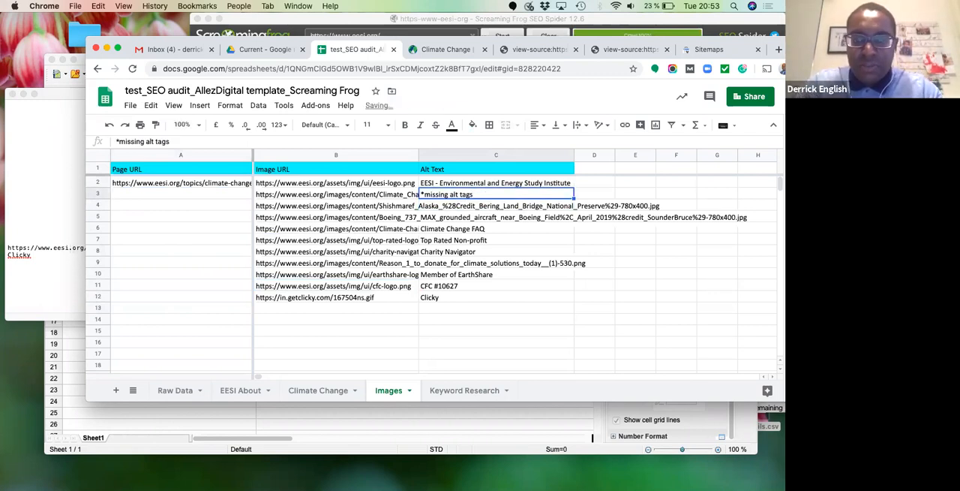
- Copy the "*missing alt tags" note from C3 into cells C4 to C7 and C9
key(super+c)
key(Down)
key(super+v)
key(Down)
key(super+v)
key(Down)
key(super+v)
key(Down)
key(super+v)
key(Down)
- Highlight the missing alt tag notes in cells C3 to C7 with a yellow fill
key(Down)
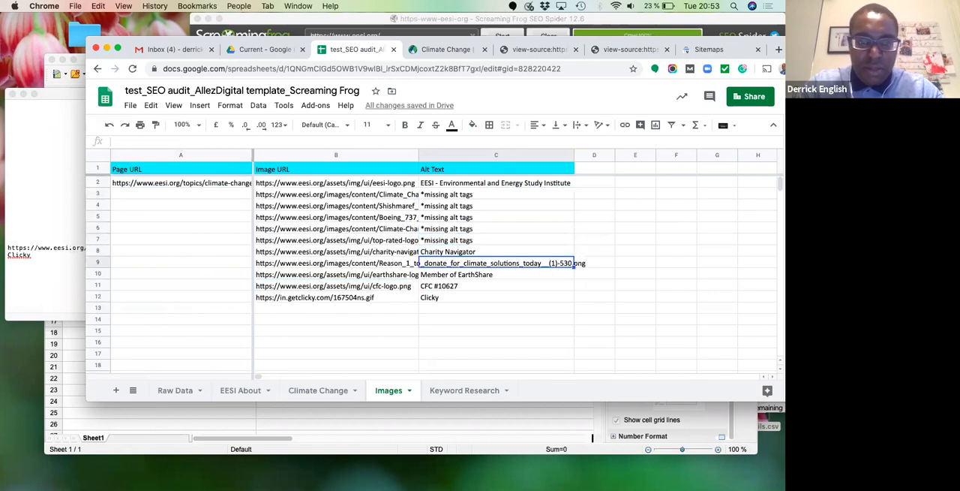
key(super+v)
key(Down)
key(Down)
key(Down)
key(Up)
key(Up)
key(Up)
key(Up)
key(shift+Up)
key(Up)
key(shift+Up)
key(shift+Up)
key(shift+Up)
key(shift+Up)
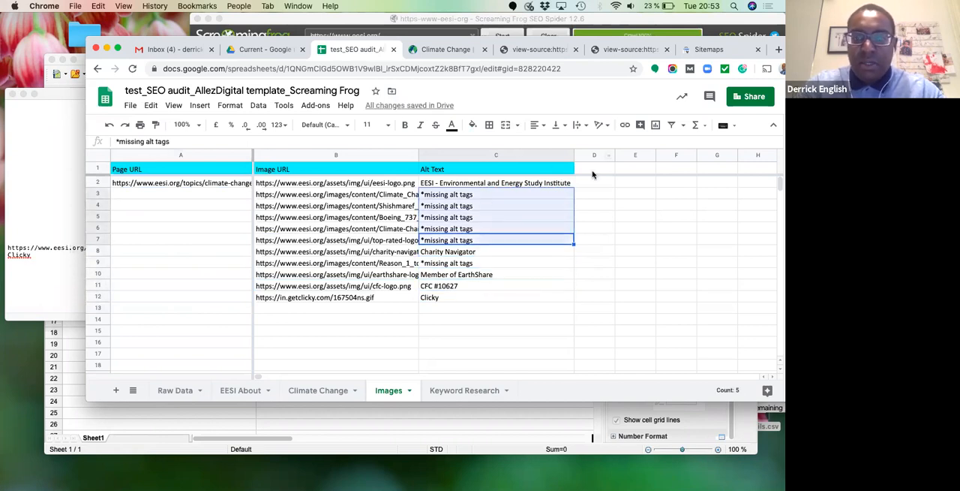
click(472, 126)
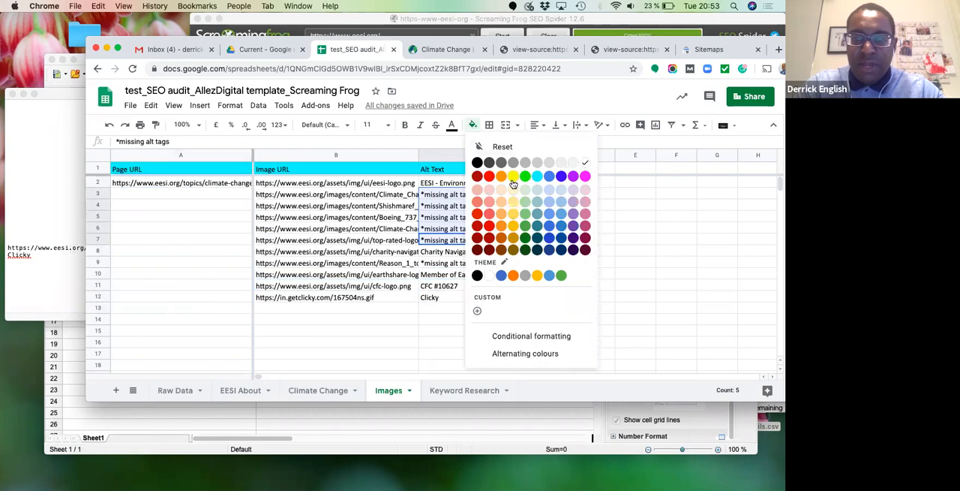
- Move the old image_details.csv from the desktop to the Bin and switch to Screaming Frog
click(768, 426)
drag(766, 426, 736, 482)
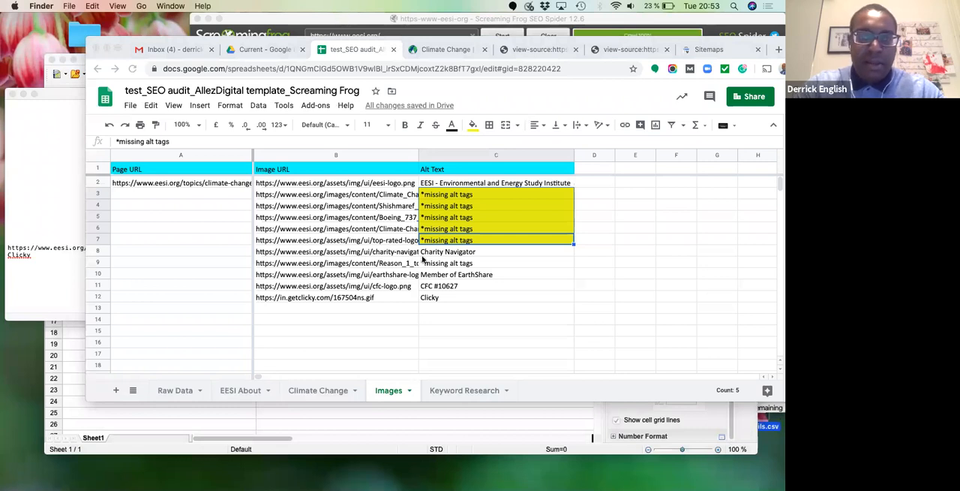
key(super+Tab)
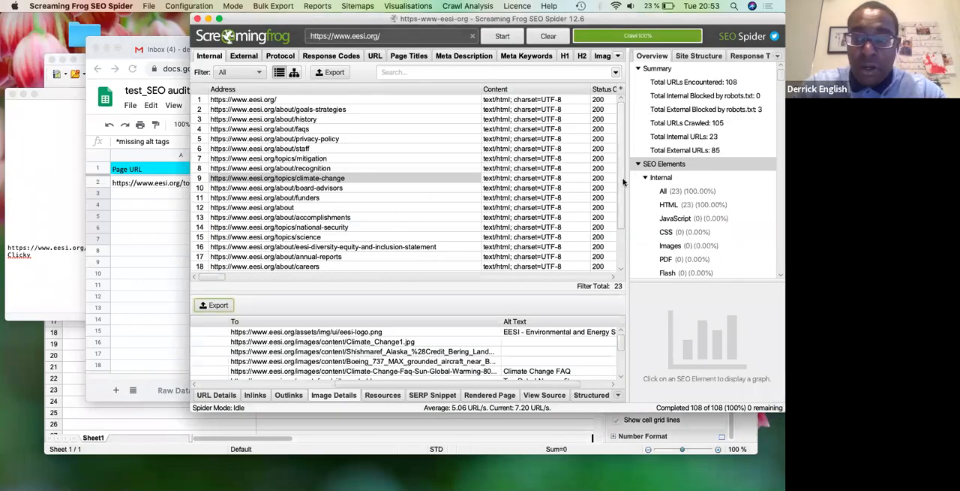
scroll(571, 211, down, 3)
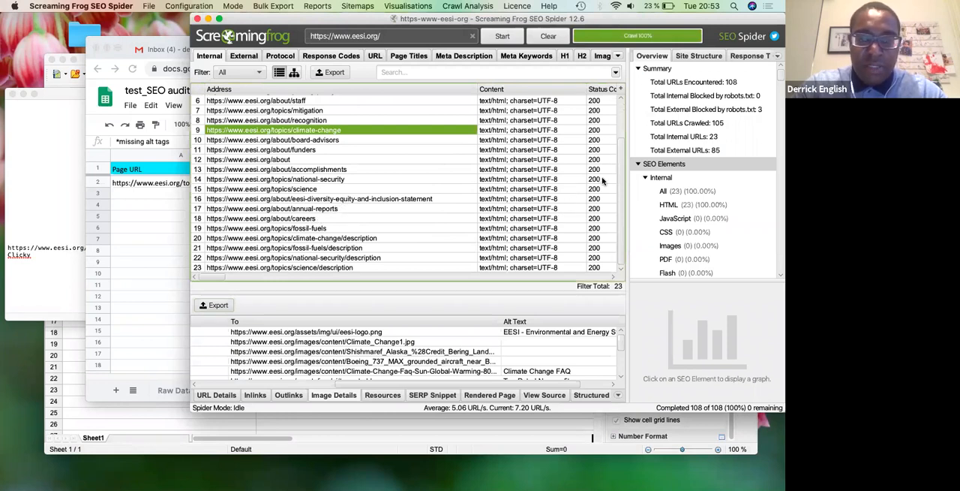
scroll(609, 154, up, 3)
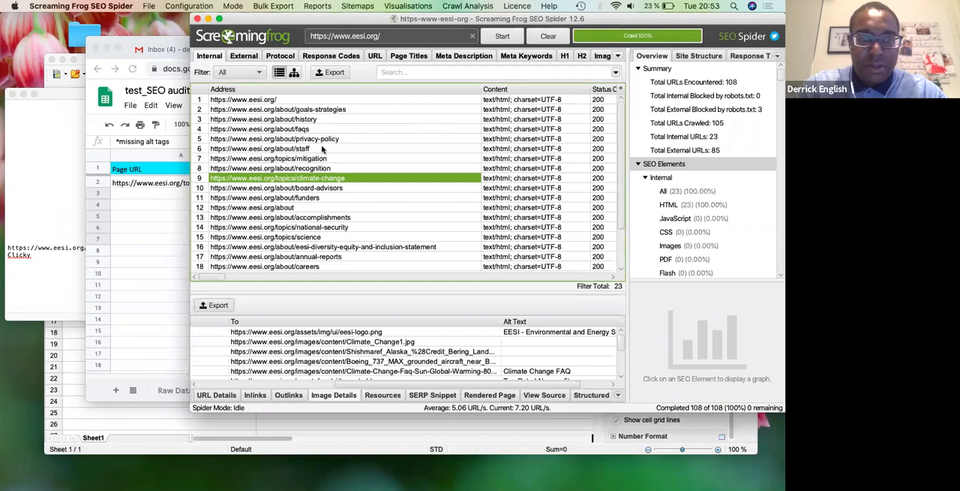
click(297, 206)
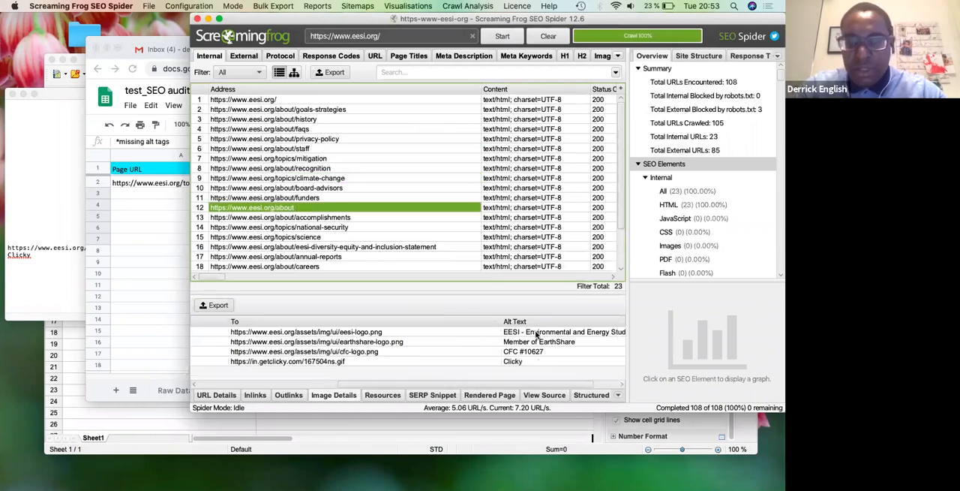
click(301, 109)
click(294, 100)
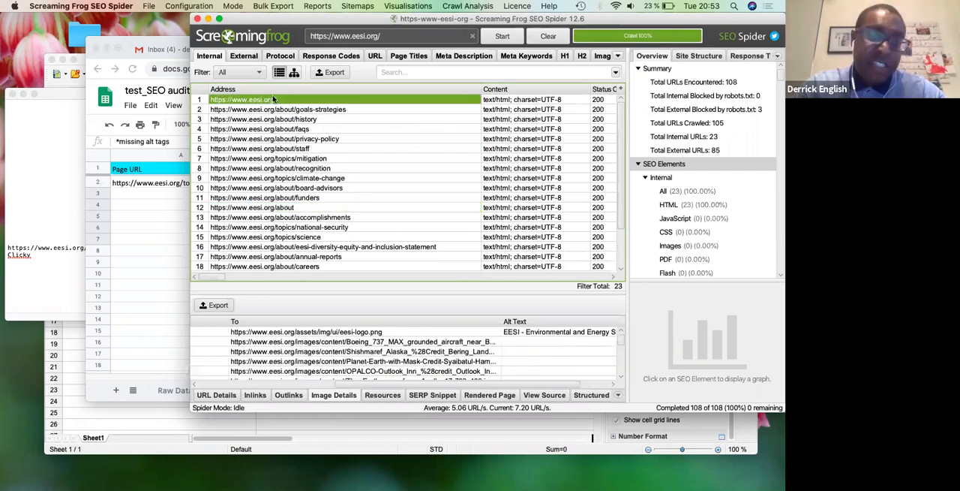
click(215, 305)
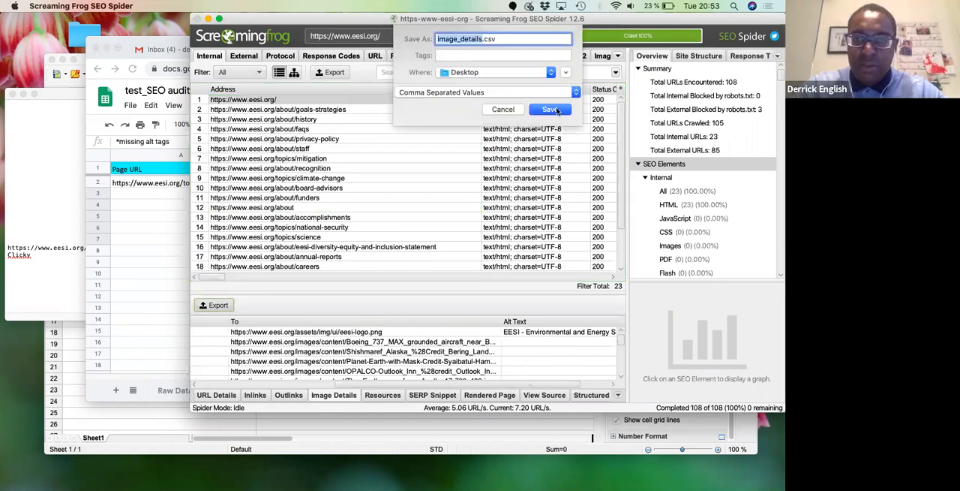
click(551, 110)
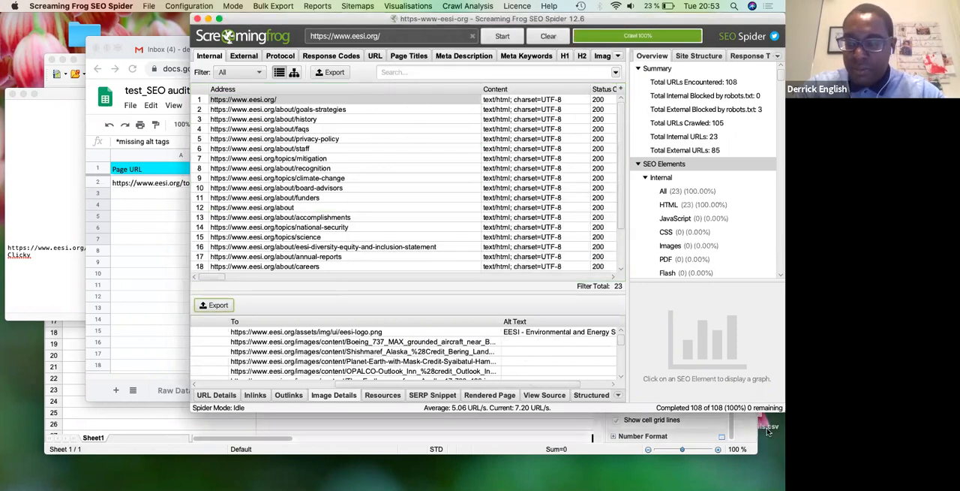
- Open image_details.csv from the desktop with OpenOffice and bring its spreadsheet window to the front
right_click(768, 429)
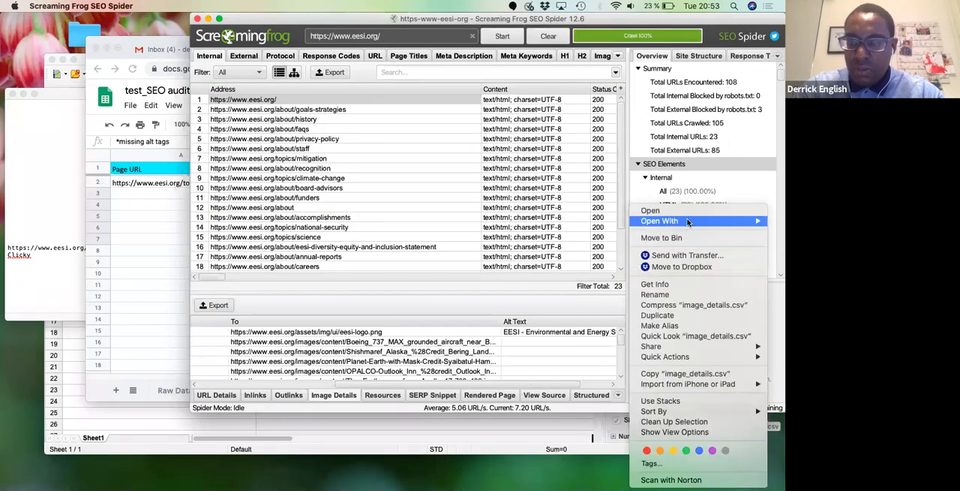
mouse_move(676, 220)
click(582, 273)
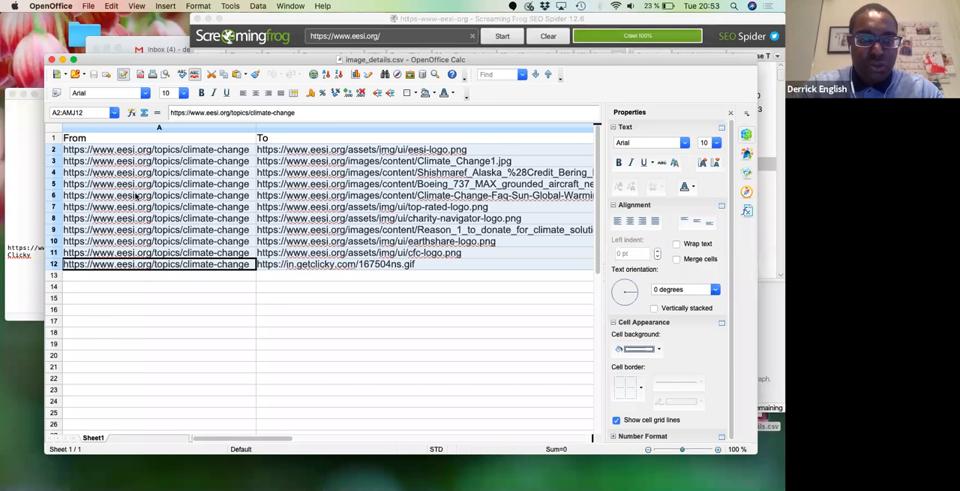
click(243, 230)
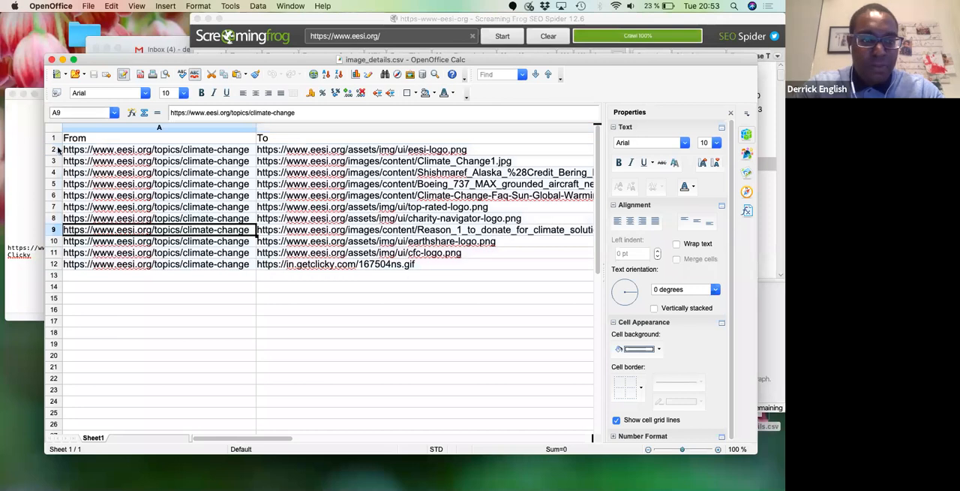
- Select rows 2 to 12 of image_details.csv and return to the audit spreadsheet in Chrome
drag(52, 150, 51, 174)
shift+click(55, 265)
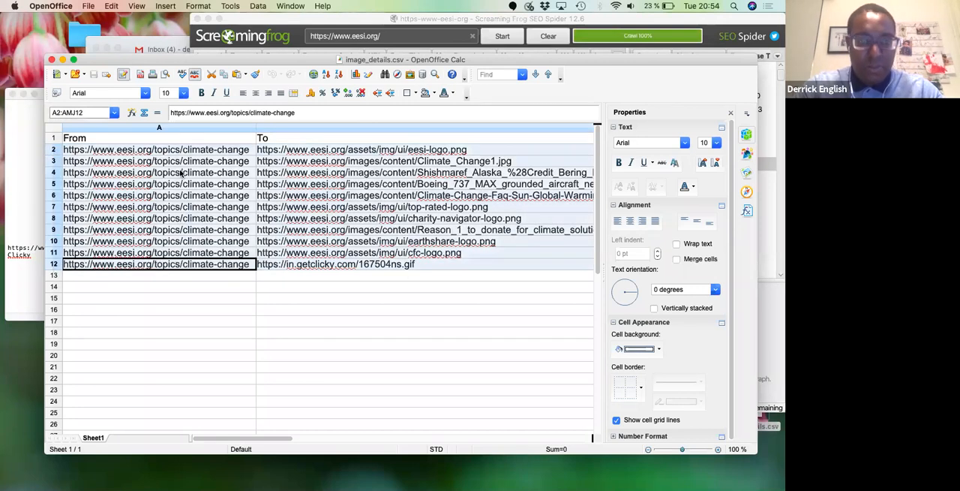
click(123, 42)
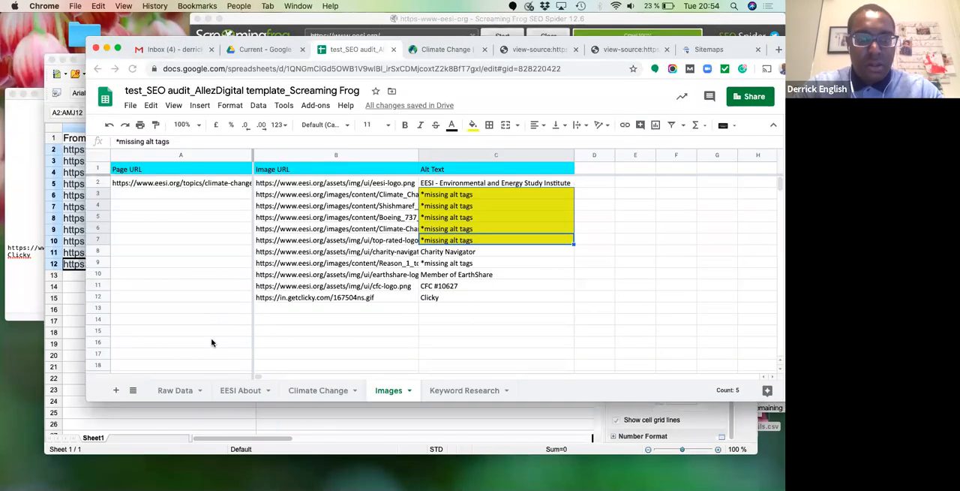
- Paste the copied image rows into the Images sheet starting at cell A14 and remove their links
click(181, 322)
key(super+v)
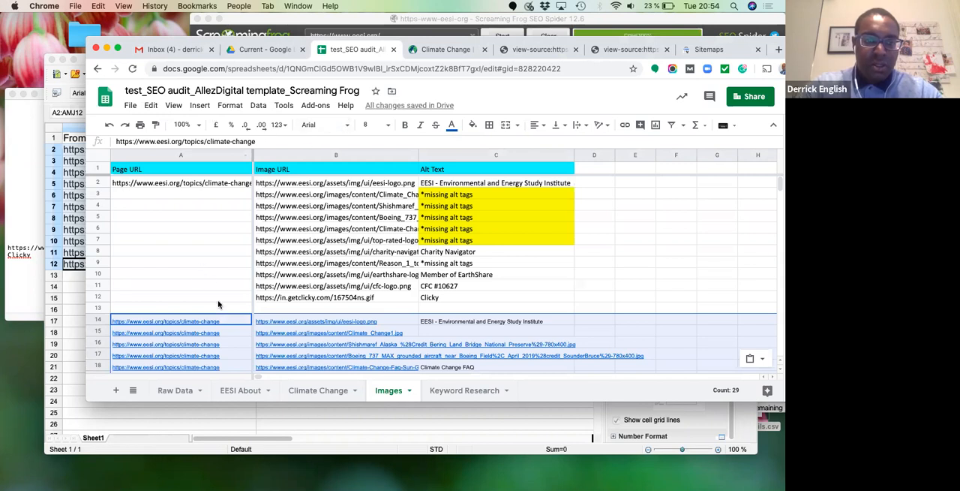
right_click(233, 331)
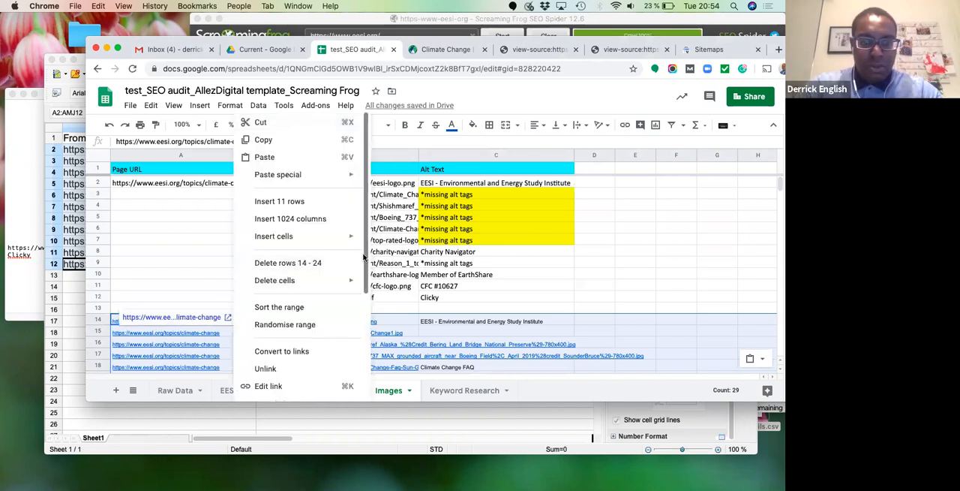
scroll(364, 268, down, 3)
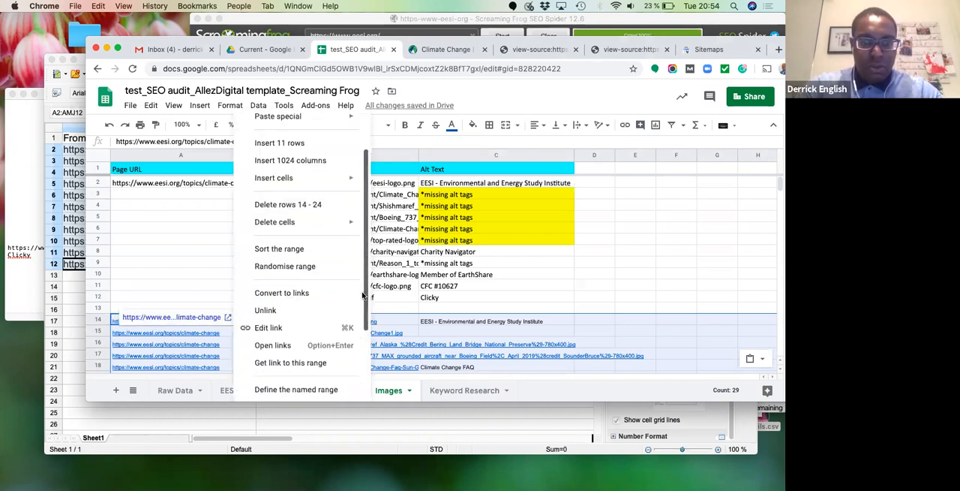
click(320, 310)
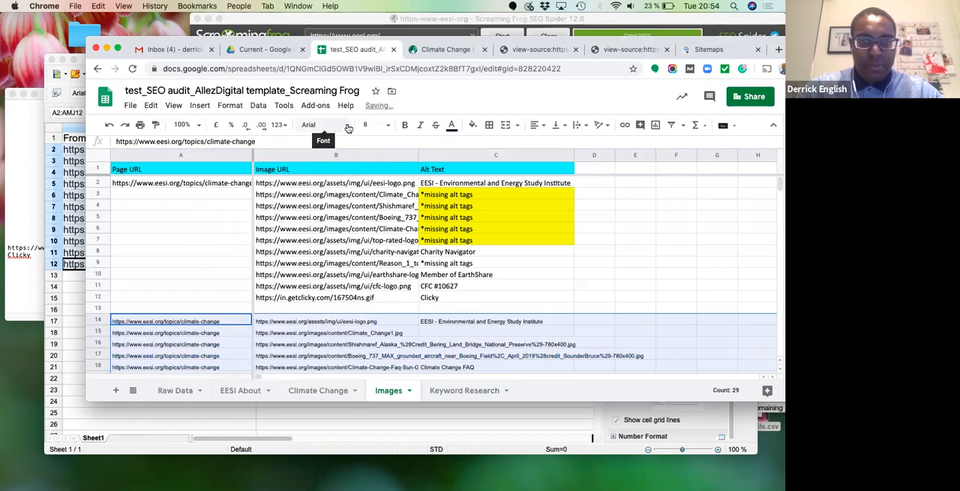
- Format the pasted image rows with the default font at size 11
click(321, 125)
click(355, 189)
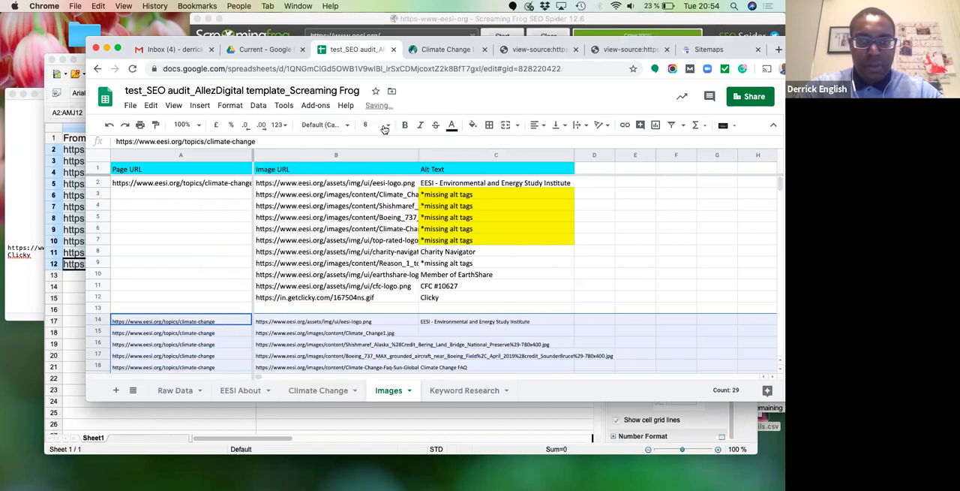
click(379, 124)
click(371, 231)
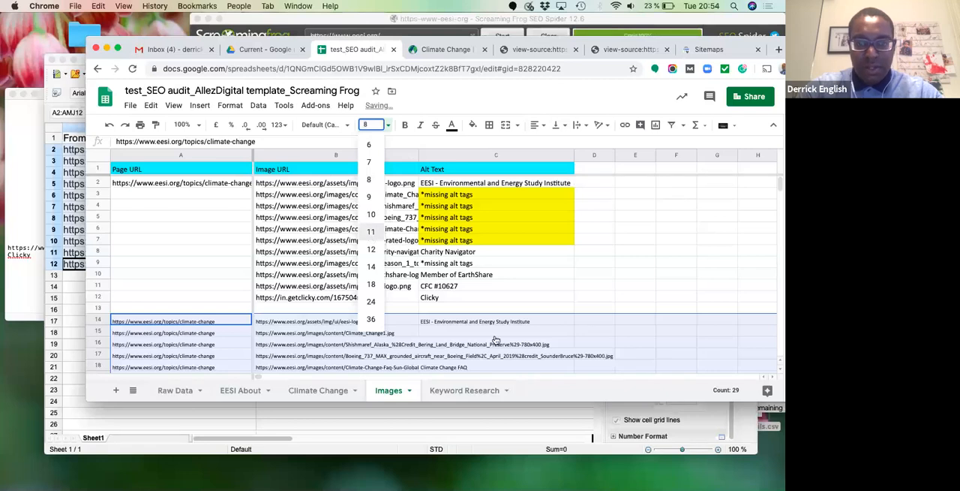
- Copy the highlighted "*missing alt tags" flag from C7 into the empty alt text cells C15, C16 and C17
click(489, 236)
key(super+c)
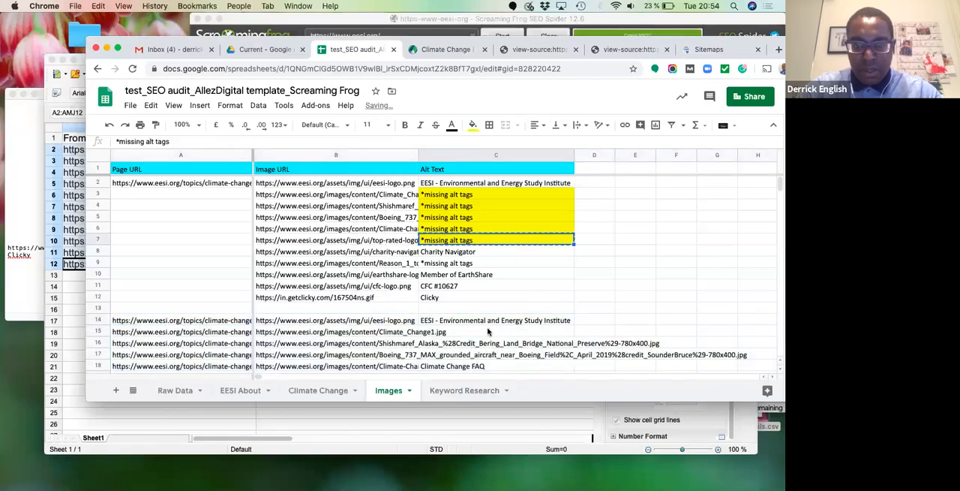
click(485, 331)
key(super+v)
key(Down)
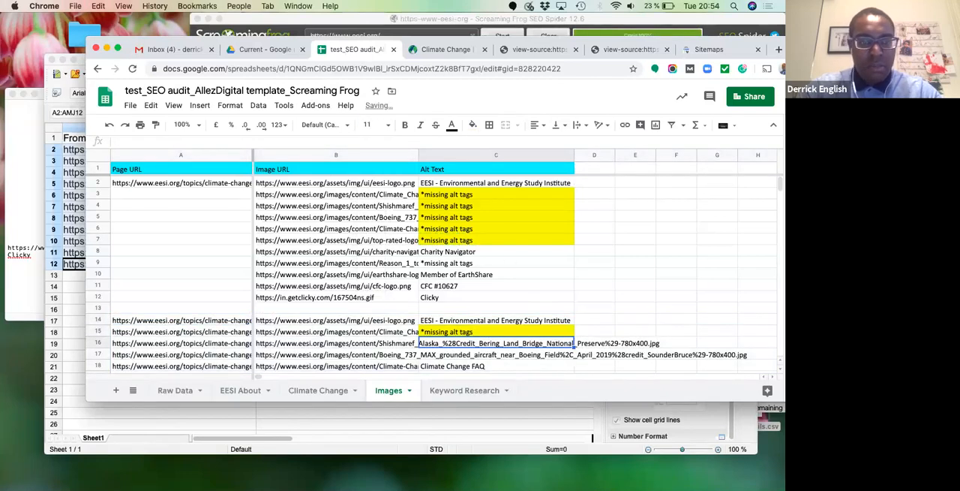
key(super+v)
key(Down)
key(super+v)
- Flag the empty alt text cell C21 with "*missing alt tags" and check the remaining pasted rows down to row 24
key(Down)
key(Down)
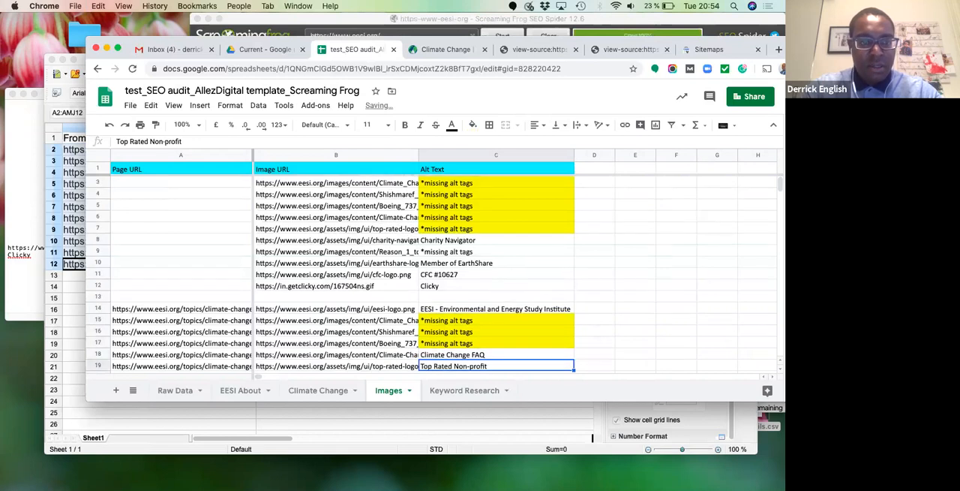
key(Down)
key(Down)
key(super+v)
key(Down)
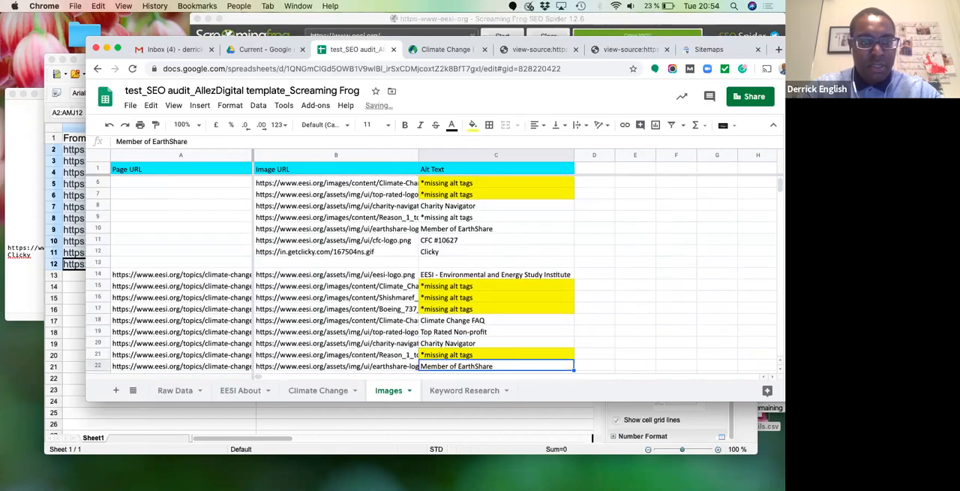
key(Down)
key(Down)
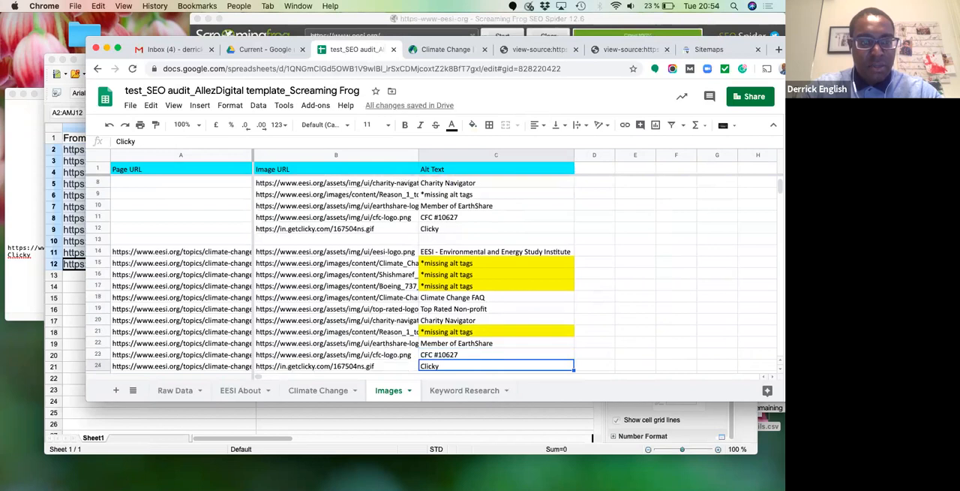
key(Down)
key(Down)
key(Down)
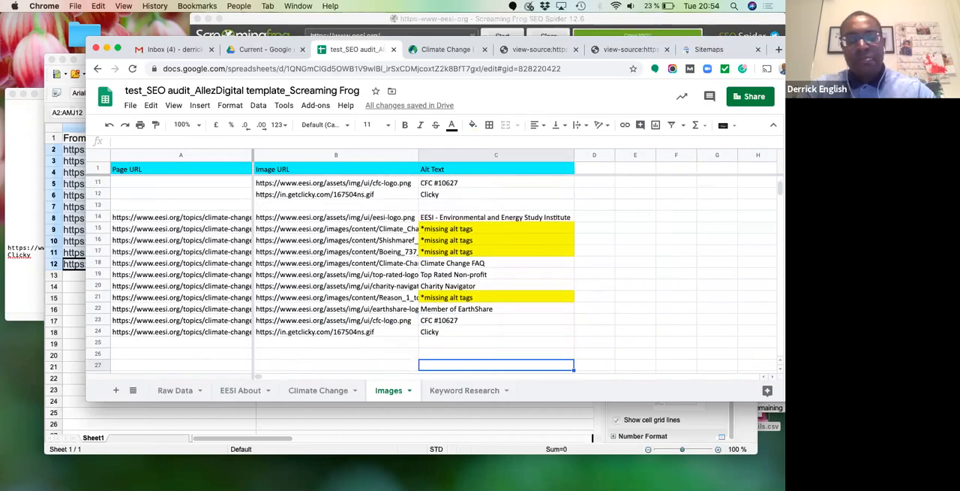
- Delete the repeated page URLs in A15 to A24, keeping only the one in A14
click(188, 229)
key(shift+Down)
key(shift+Down)
key(shift+Down)
key(shift+Down)
key(shift+Down)
key(shift+Down)
key(shift+Down)
key(shift+Down)
key(shift+Down)
key(Delete)
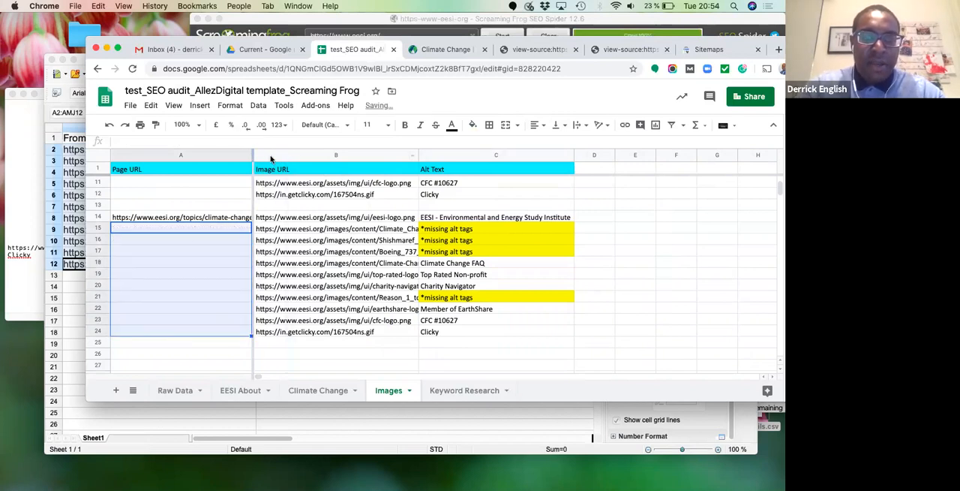
- Widen the Page URL column so that the full climate-change address fits
drag(251, 153, 286, 153)
click(252, 189)
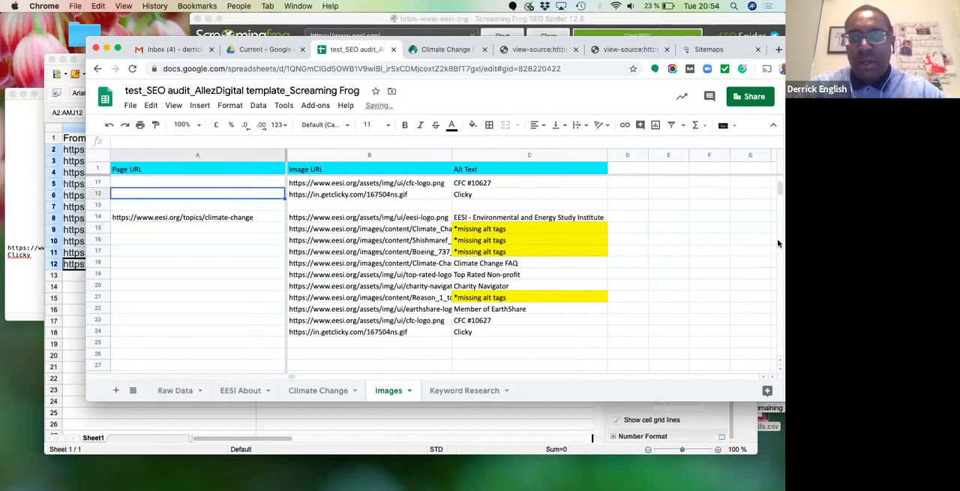
drag(779, 201, 778, 184)
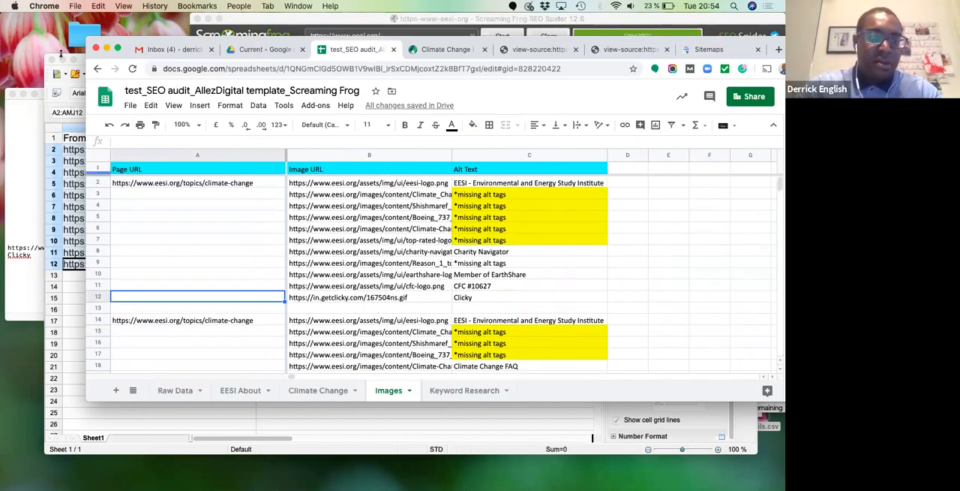
- Close the outdated image_details.csv window and open image_details.csv from the desktop again with OpenOffice
click(73, 172)
key(super+w)
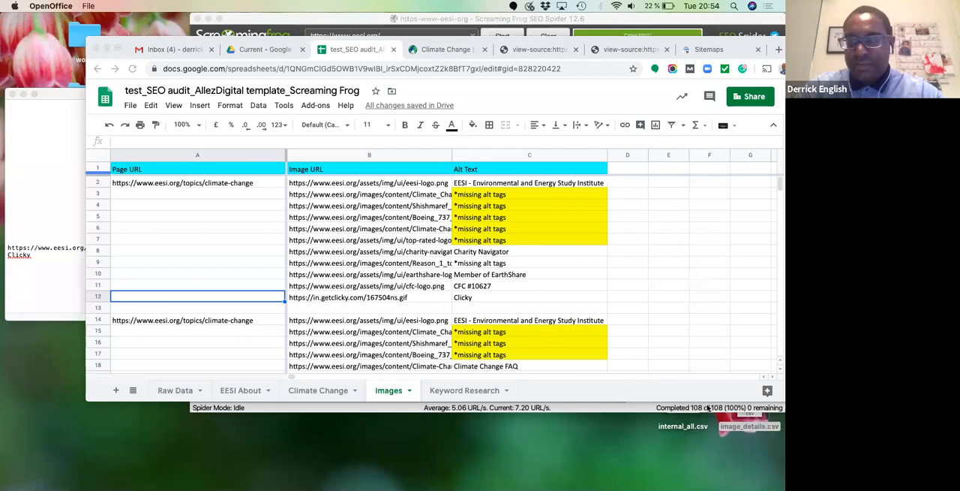
right_click(745, 427)
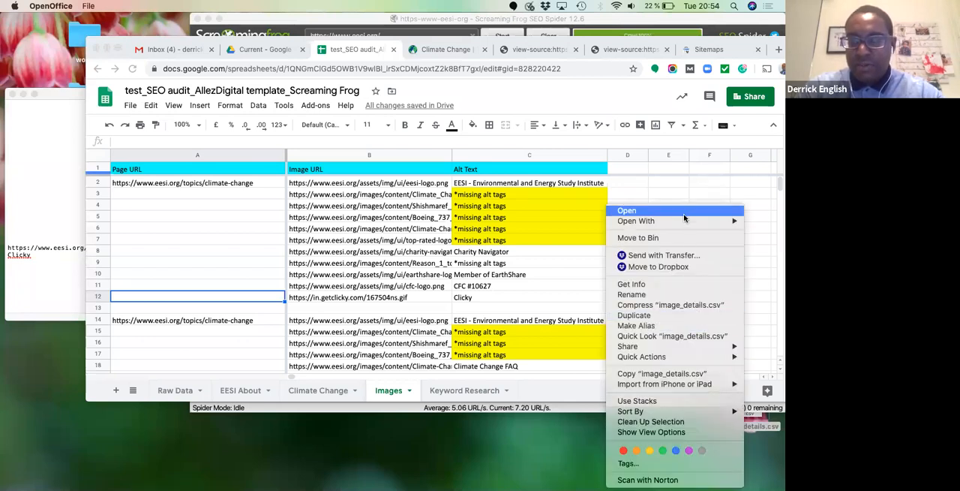
mouse_move(682, 220)
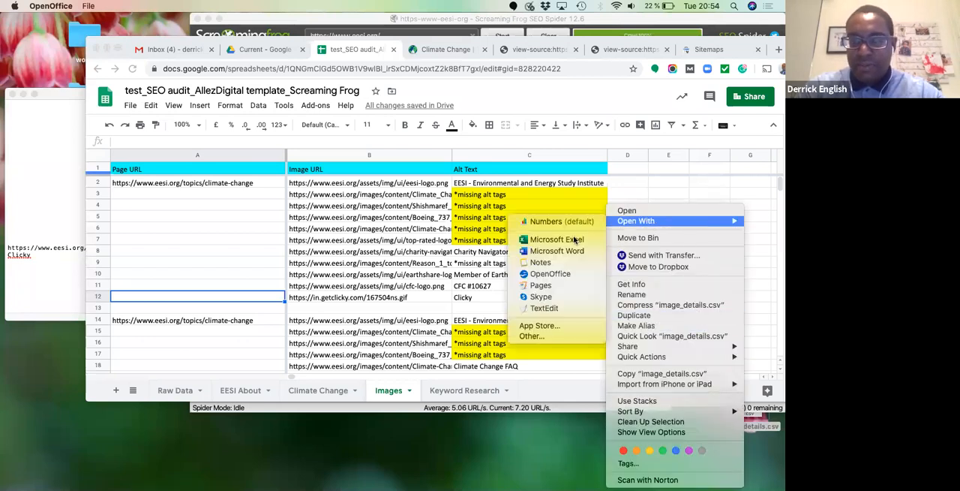
click(555, 273)
click(539, 86)
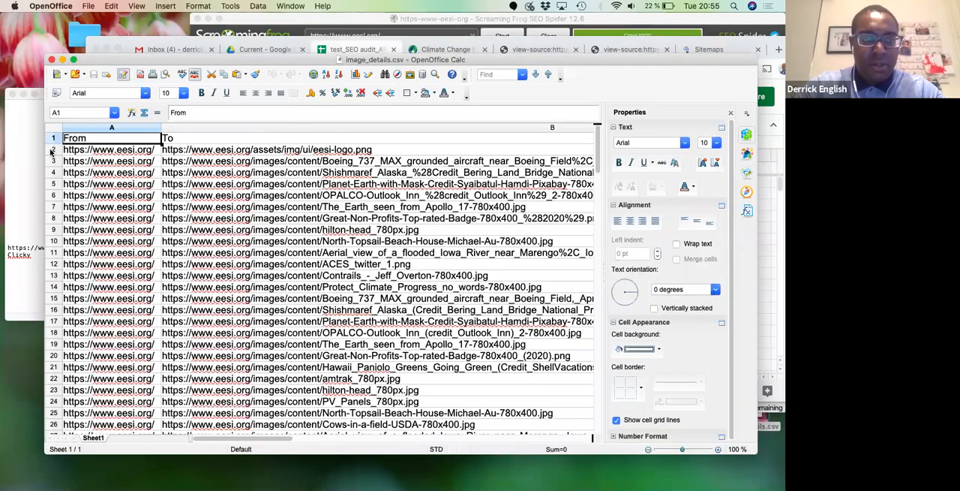
- Select rows 2 to 140 of image_details.csv and return to the audit spreadsheet in Chrome
click(53, 149)
drag(592, 222, 597, 407)
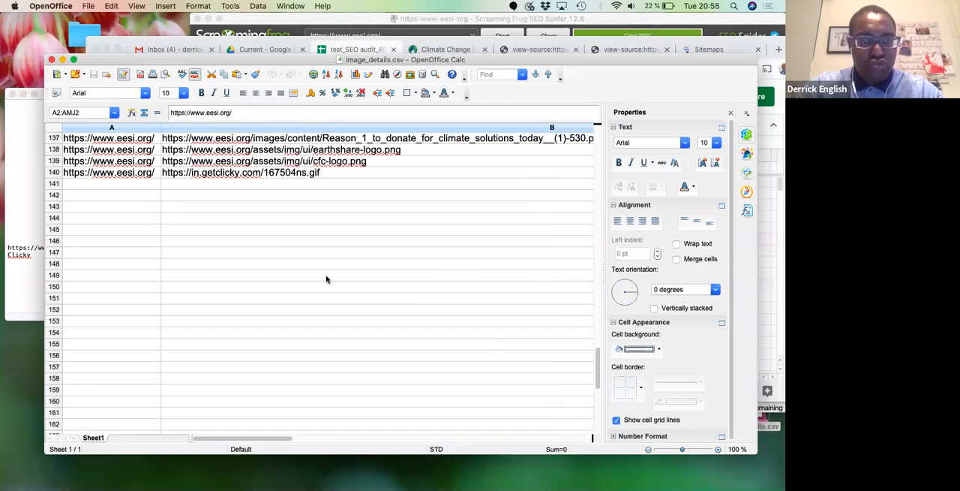
shift+click(54, 173)
click(763, 253)
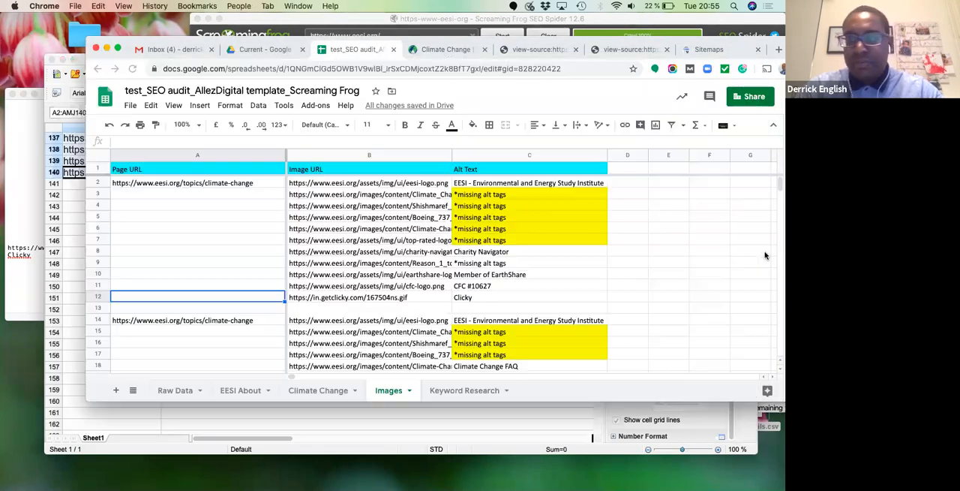
- Try to paste the homepage image rows at cell A14, exit the unresponsive page and reload the spreadsheet
click(175, 320)
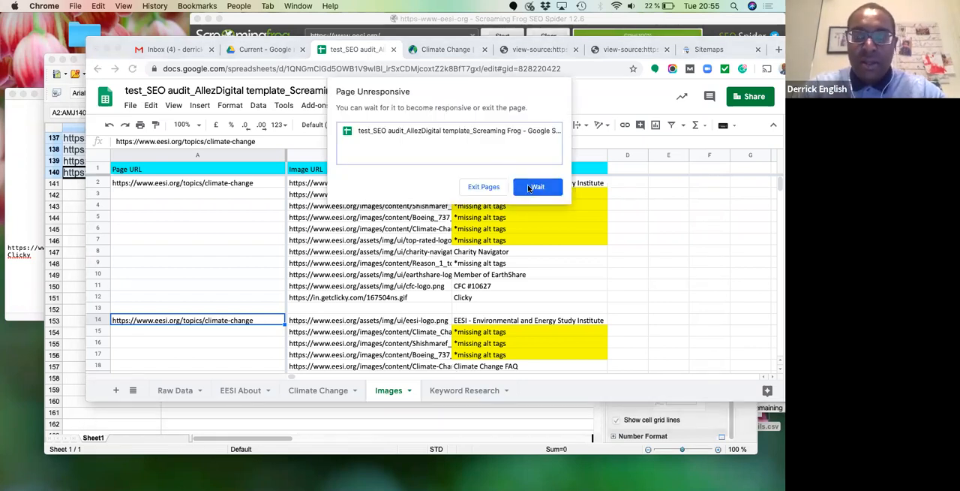
click(496, 193)
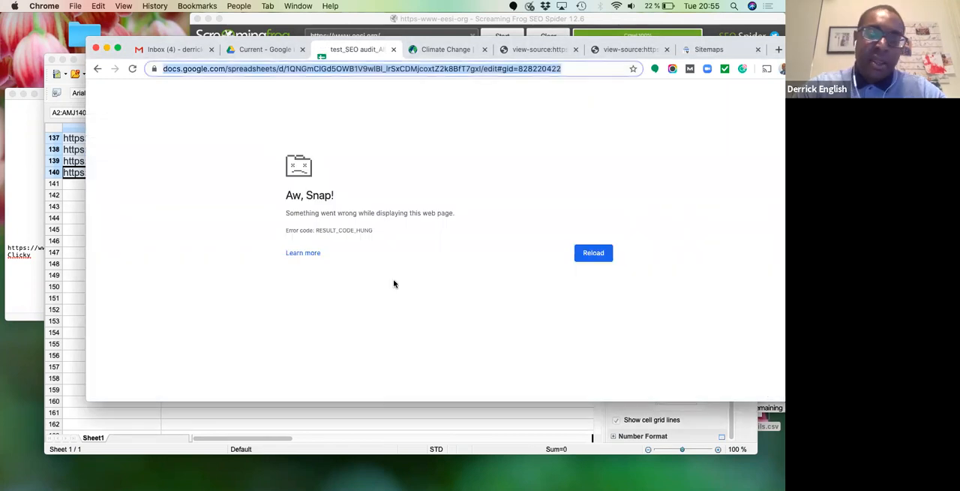
click(588, 250)
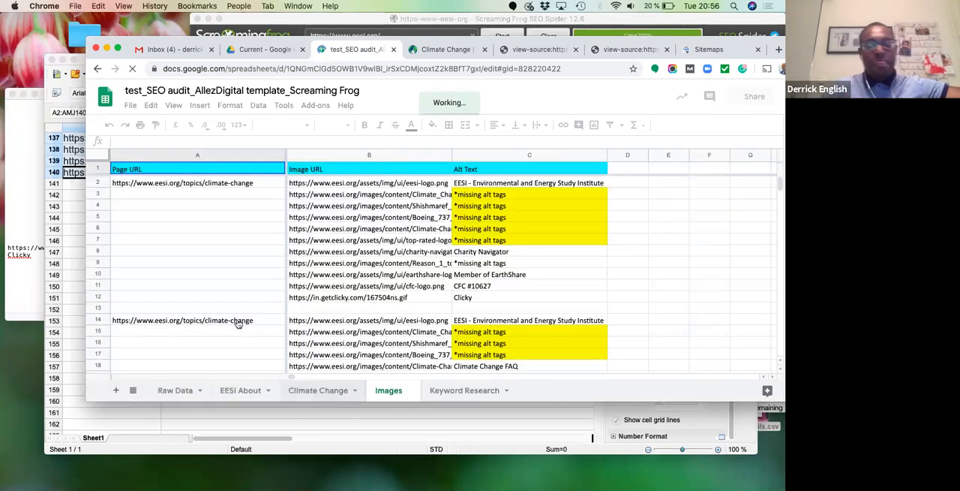
- Select cell A14 on the Images sheet again and open the EESI About sheet
click(237, 321)
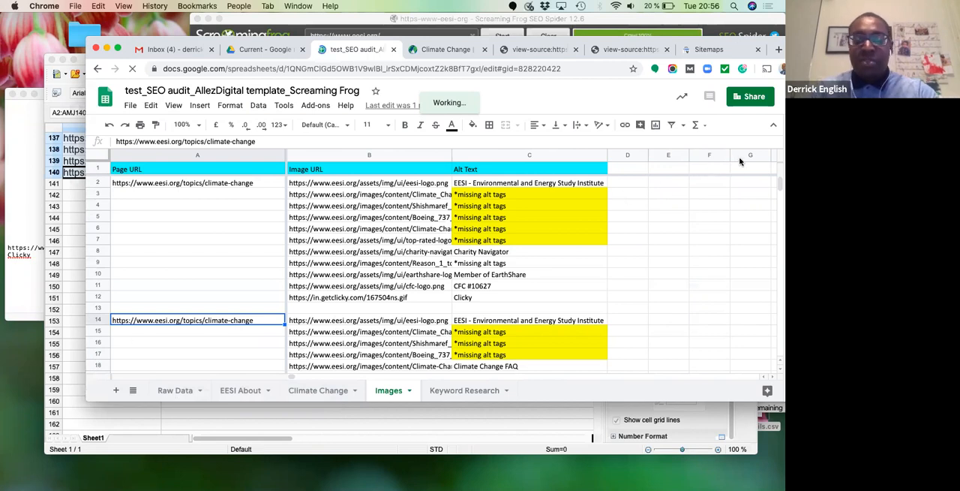
click(237, 394)
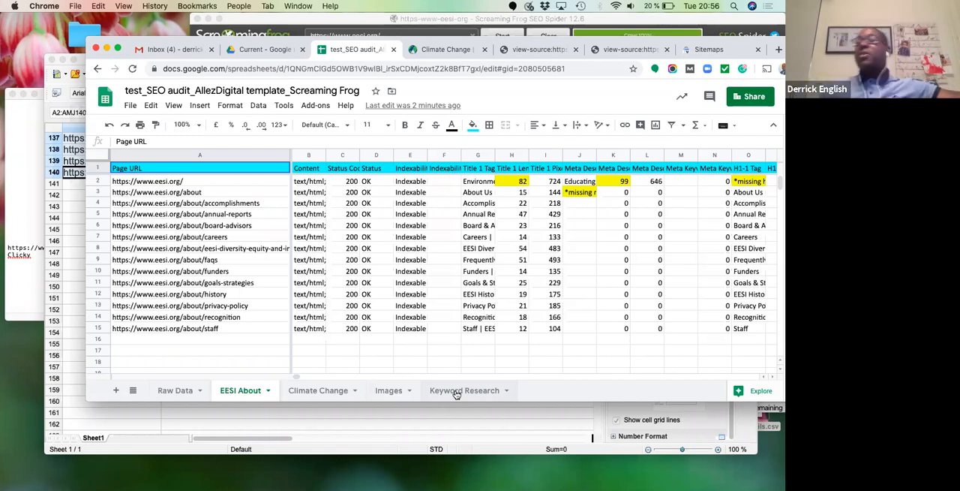
mouse_move(345, 484)
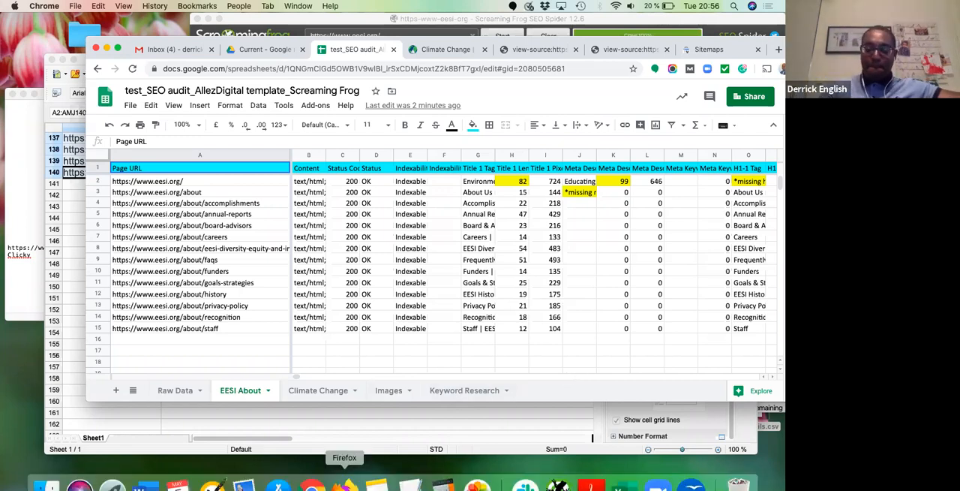